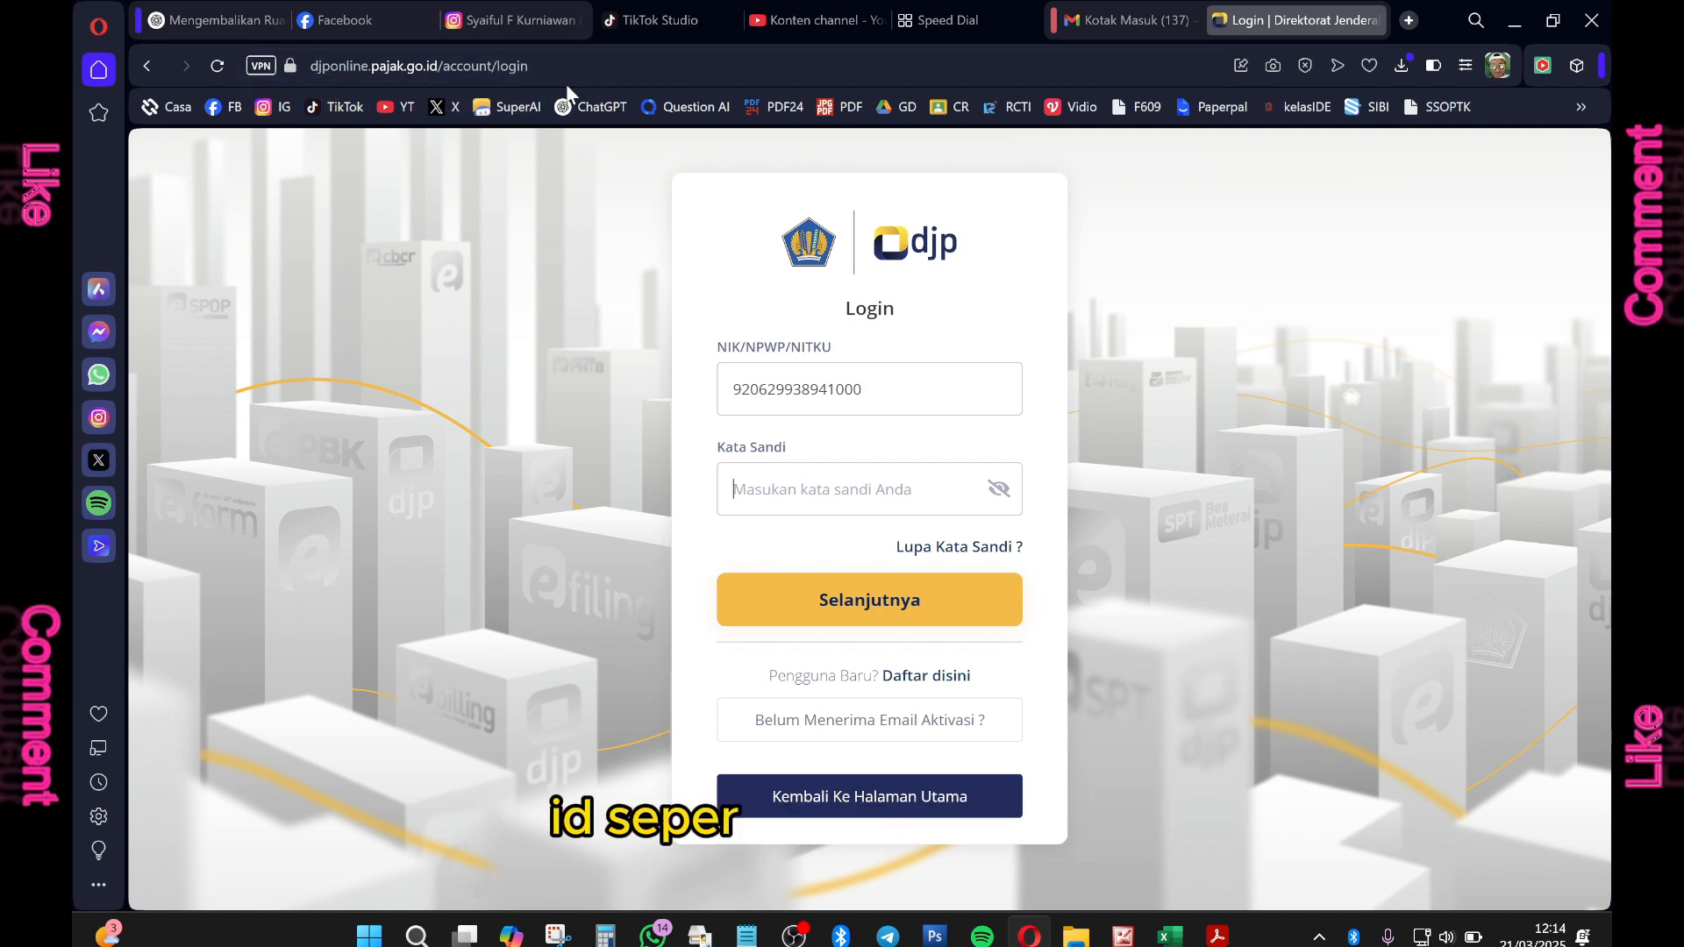
Log in to the DJP Online taxpayer account.
mouse_move(741, 389)
mouse_down()
mouse_move(862, 390)
mouse_move(732, 389)
mouse_up()
key(alt+Tab)
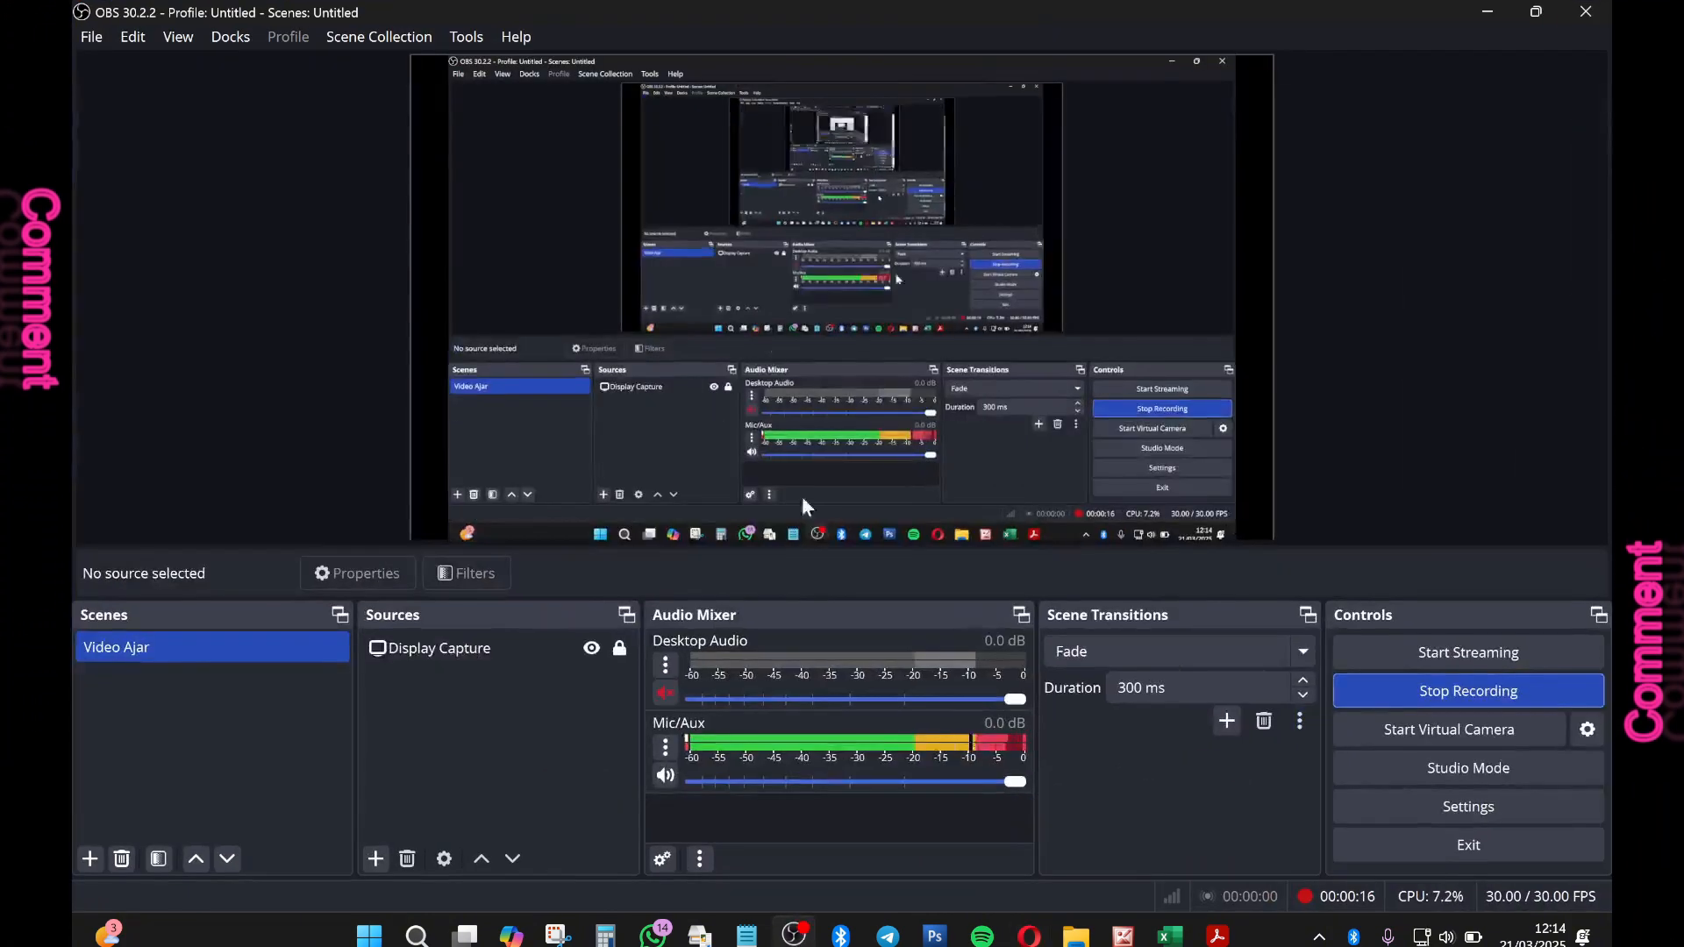
click(1013, 583)
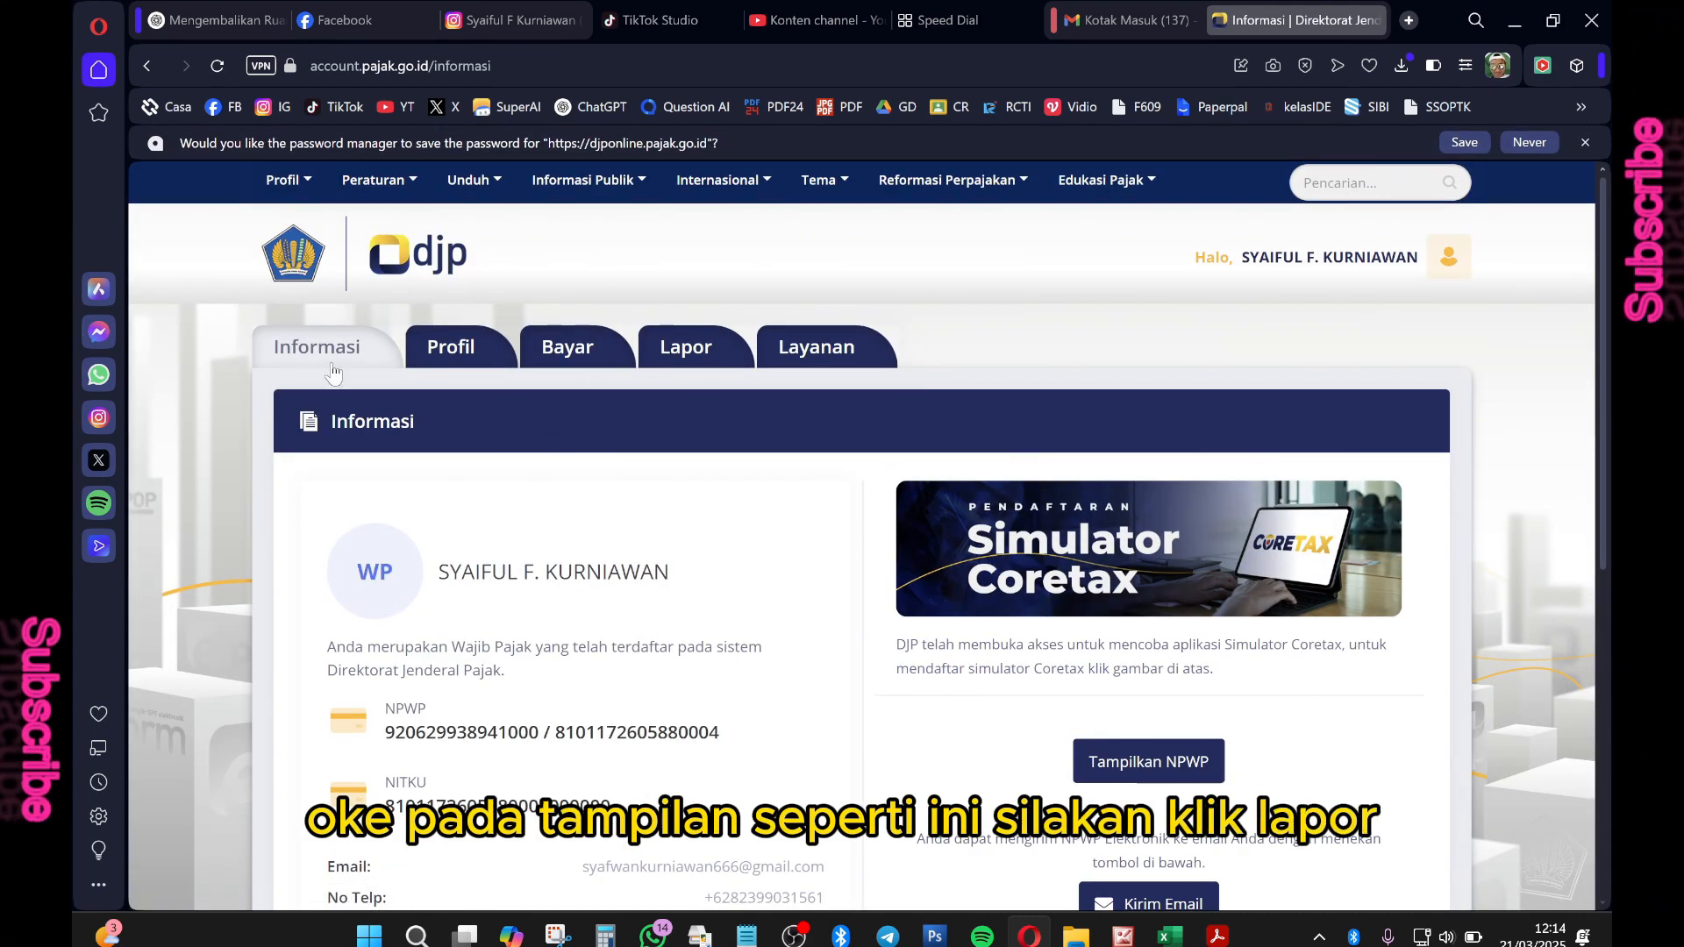
Open the e-Filing service from the Lapor section and start creating a new SPT.
click(675, 351)
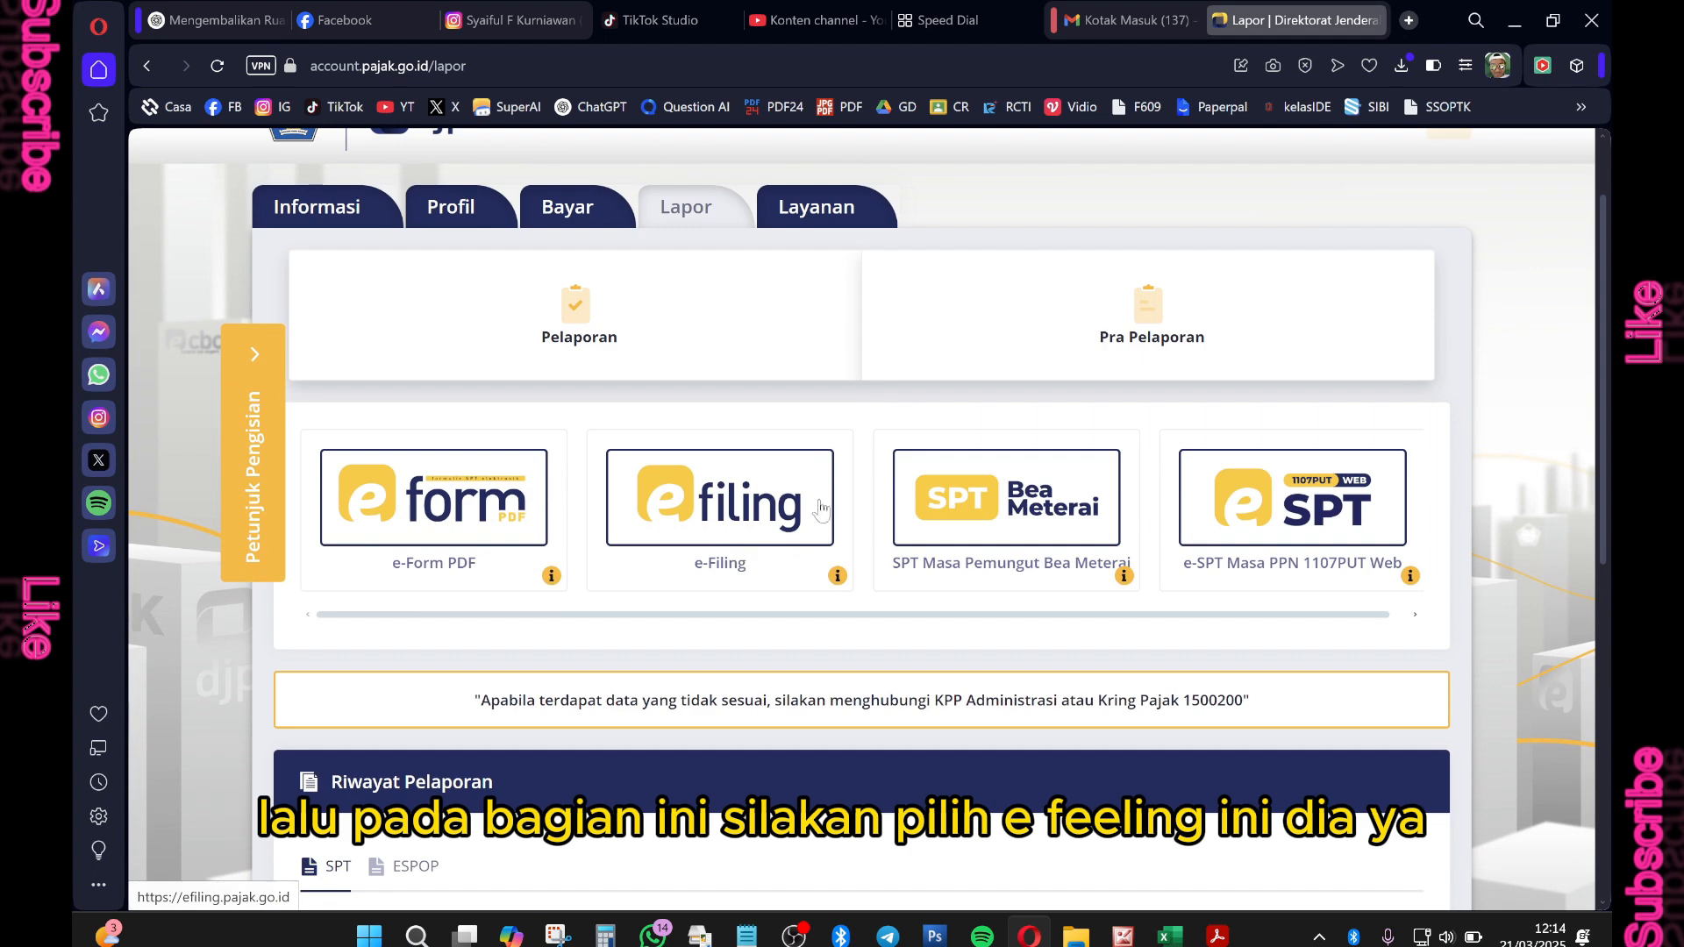
click(753, 507)
scroll(478, 342, down, 1)
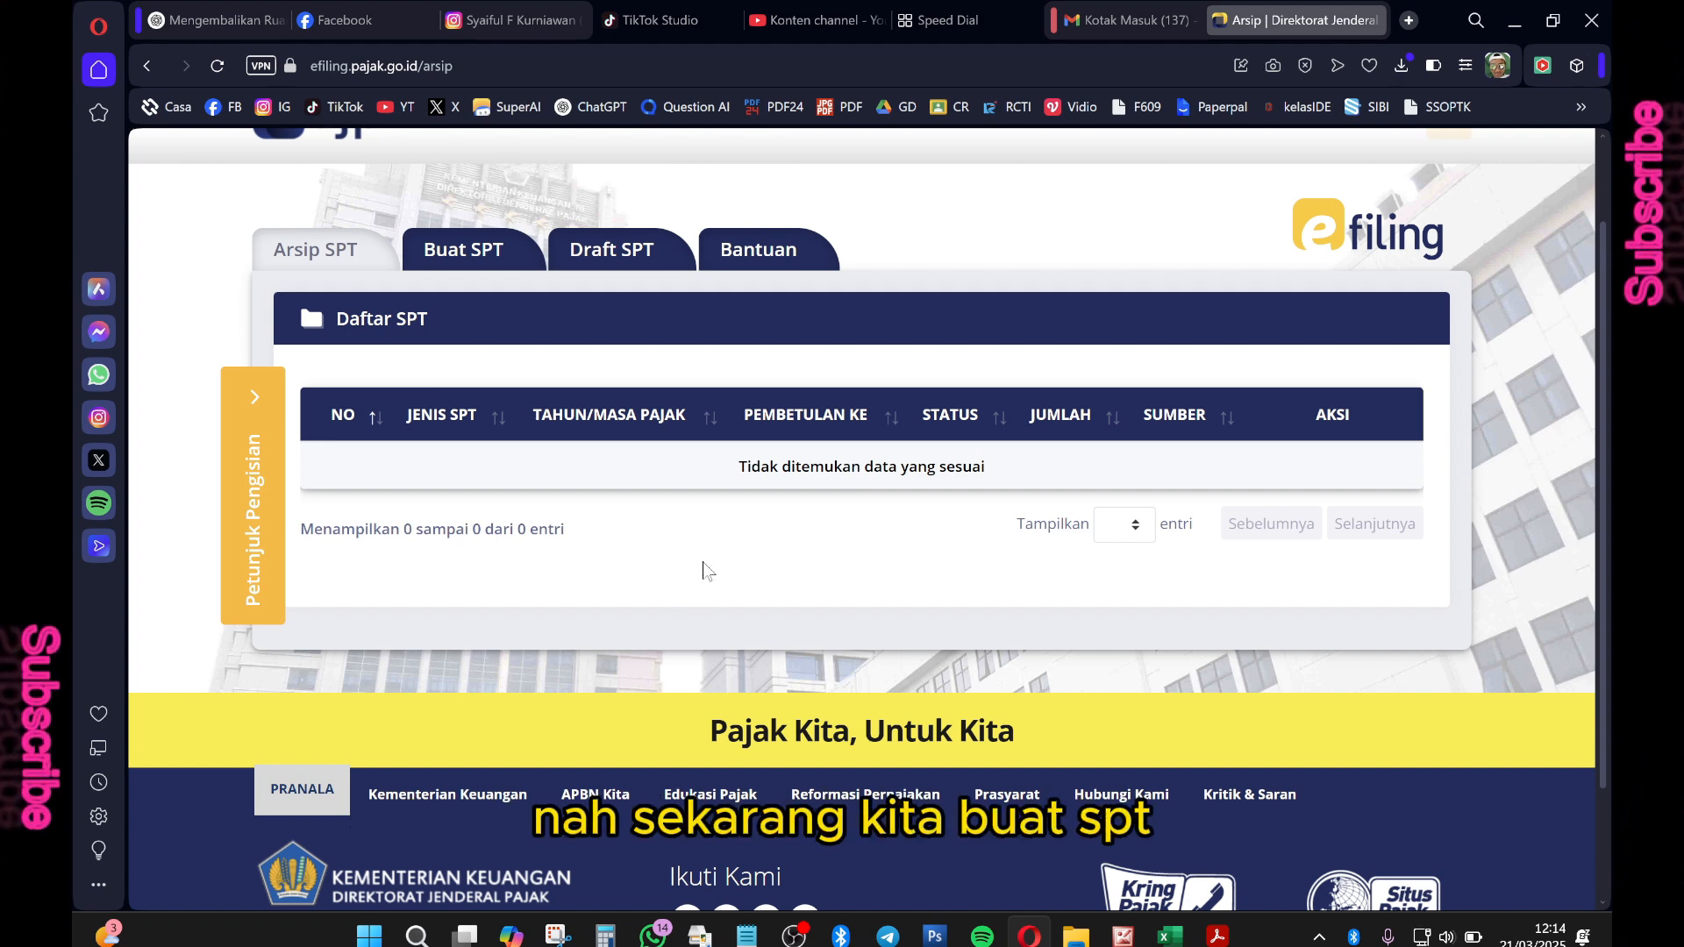
click(453, 256)
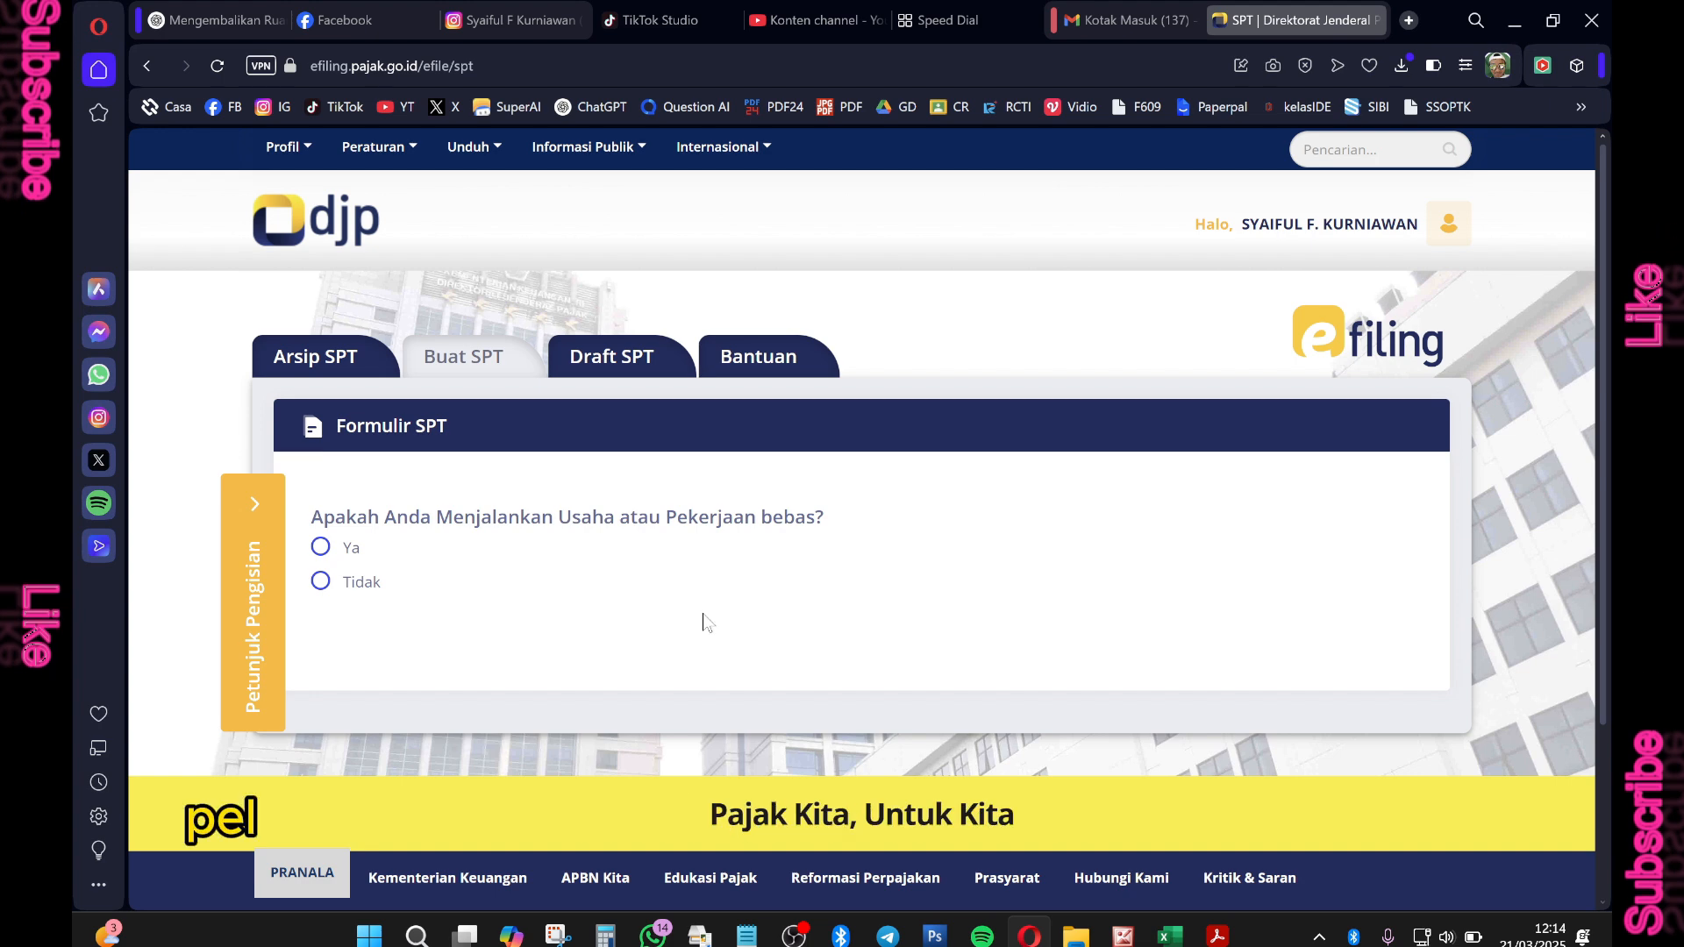
Switch to the SPT workbook in Excel and review the 1721-A2 withholding form.
click(1169, 942)
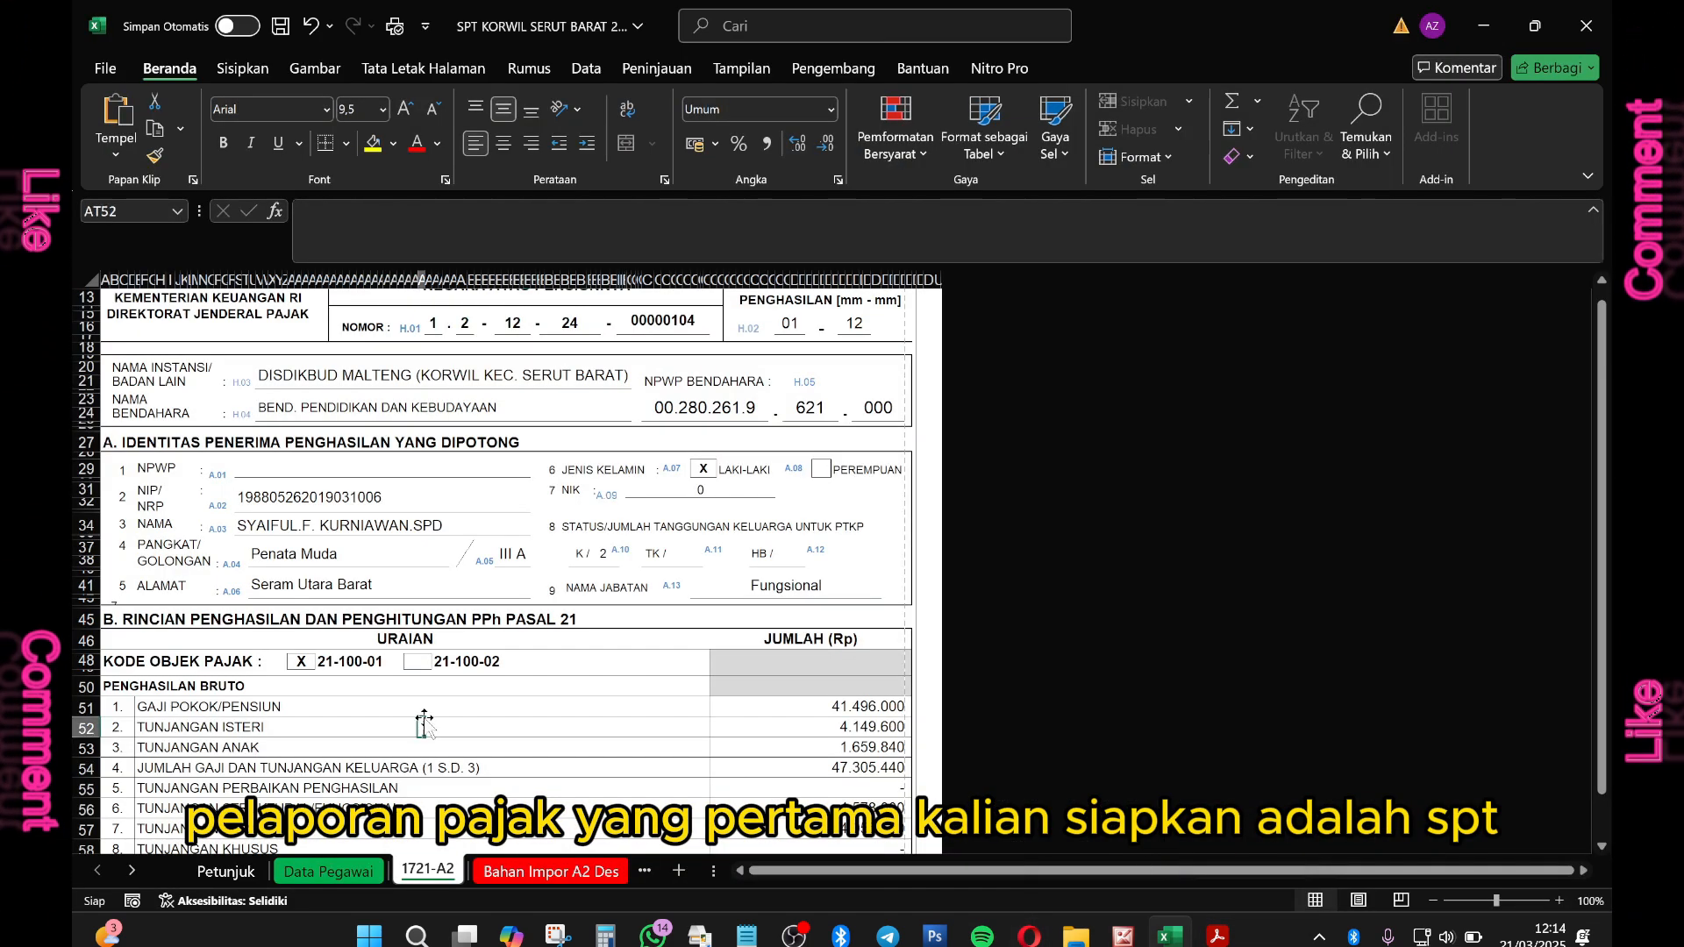
scroll(483, 558, up, 4)
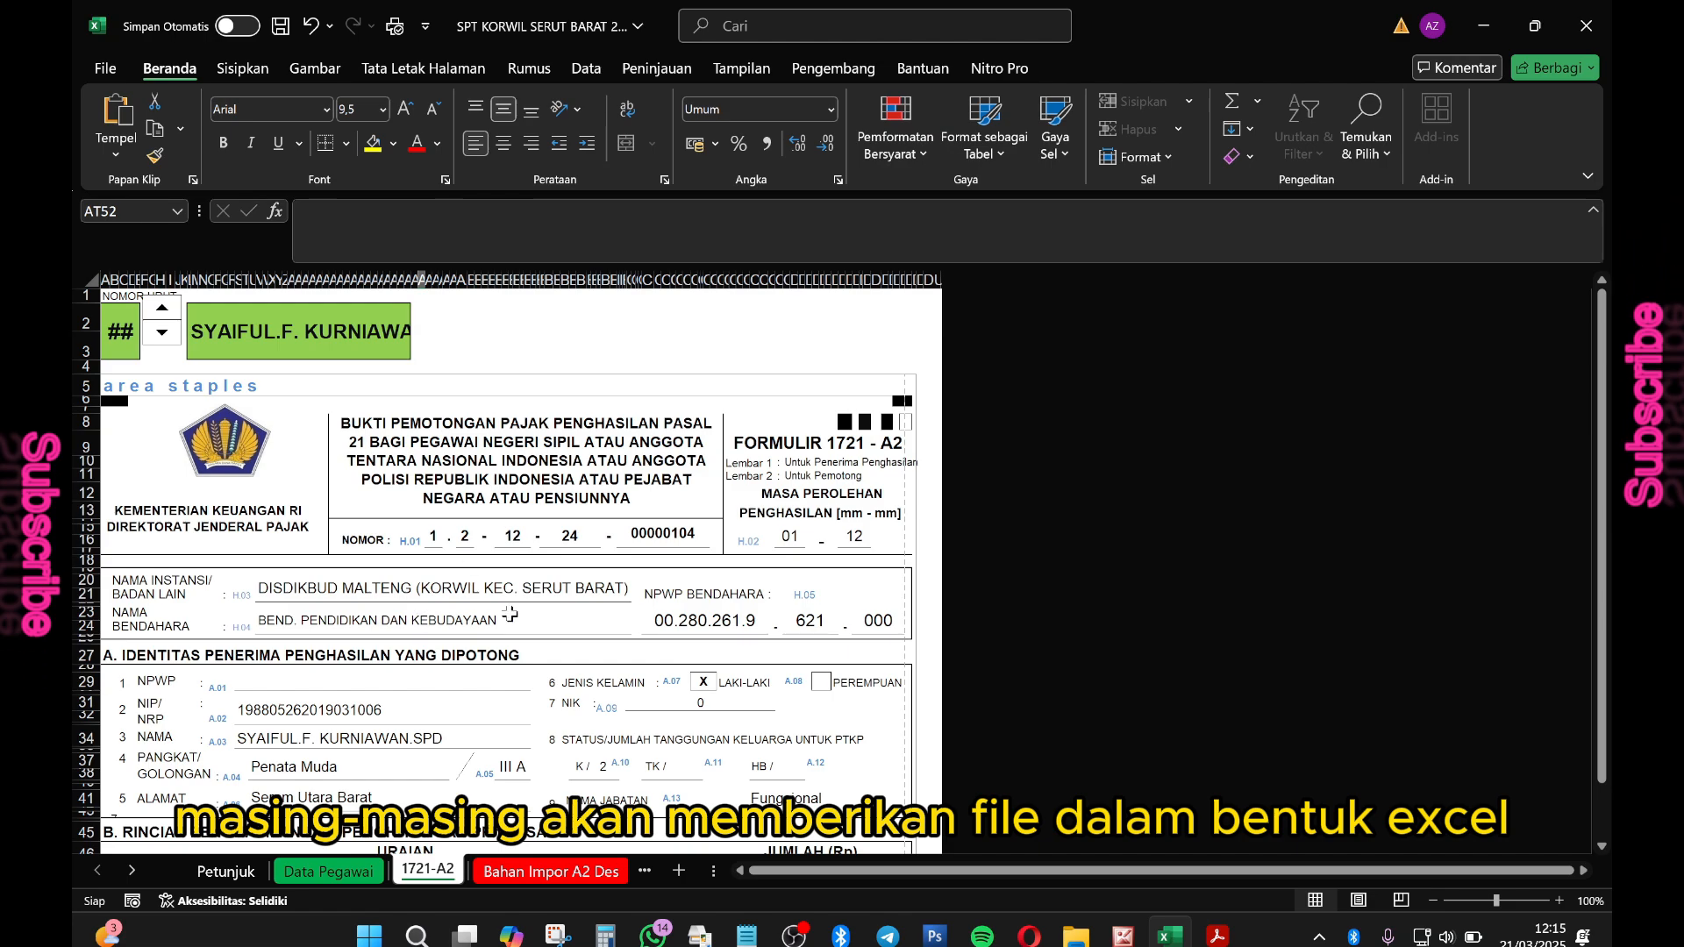
scroll(509, 613, down, 5)
Open the Data Pegawai sheet, passing through Petunjuk, and browse its employee list.
click(249, 871)
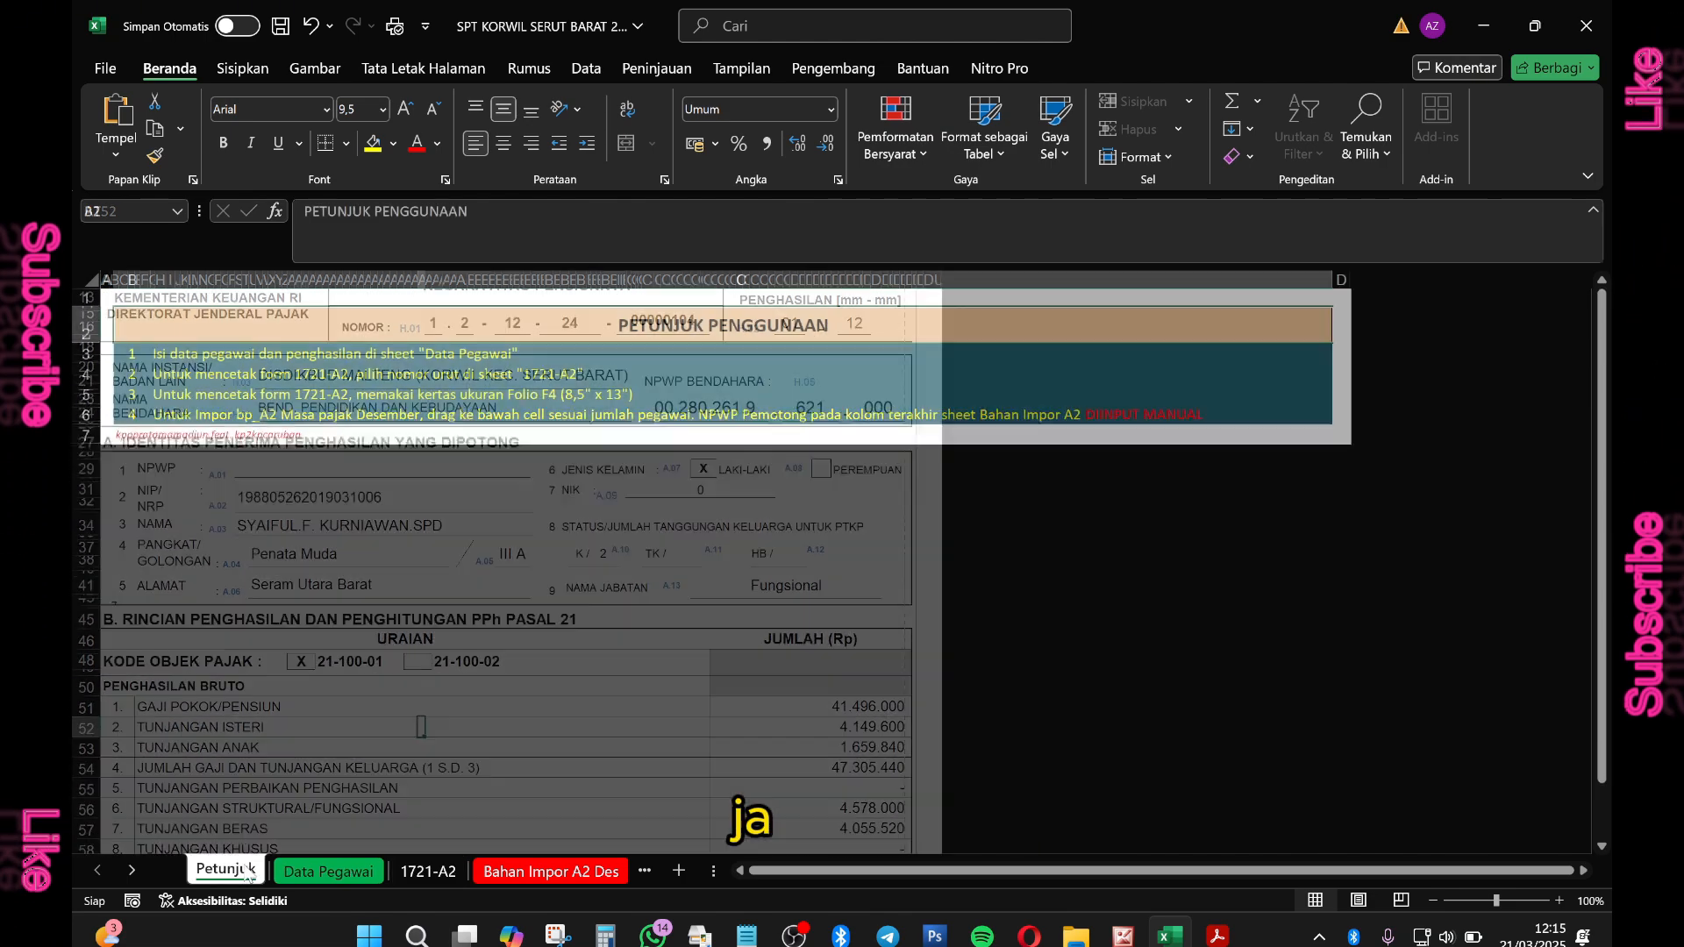
click(328, 871)
scroll(699, 607, up, 5)
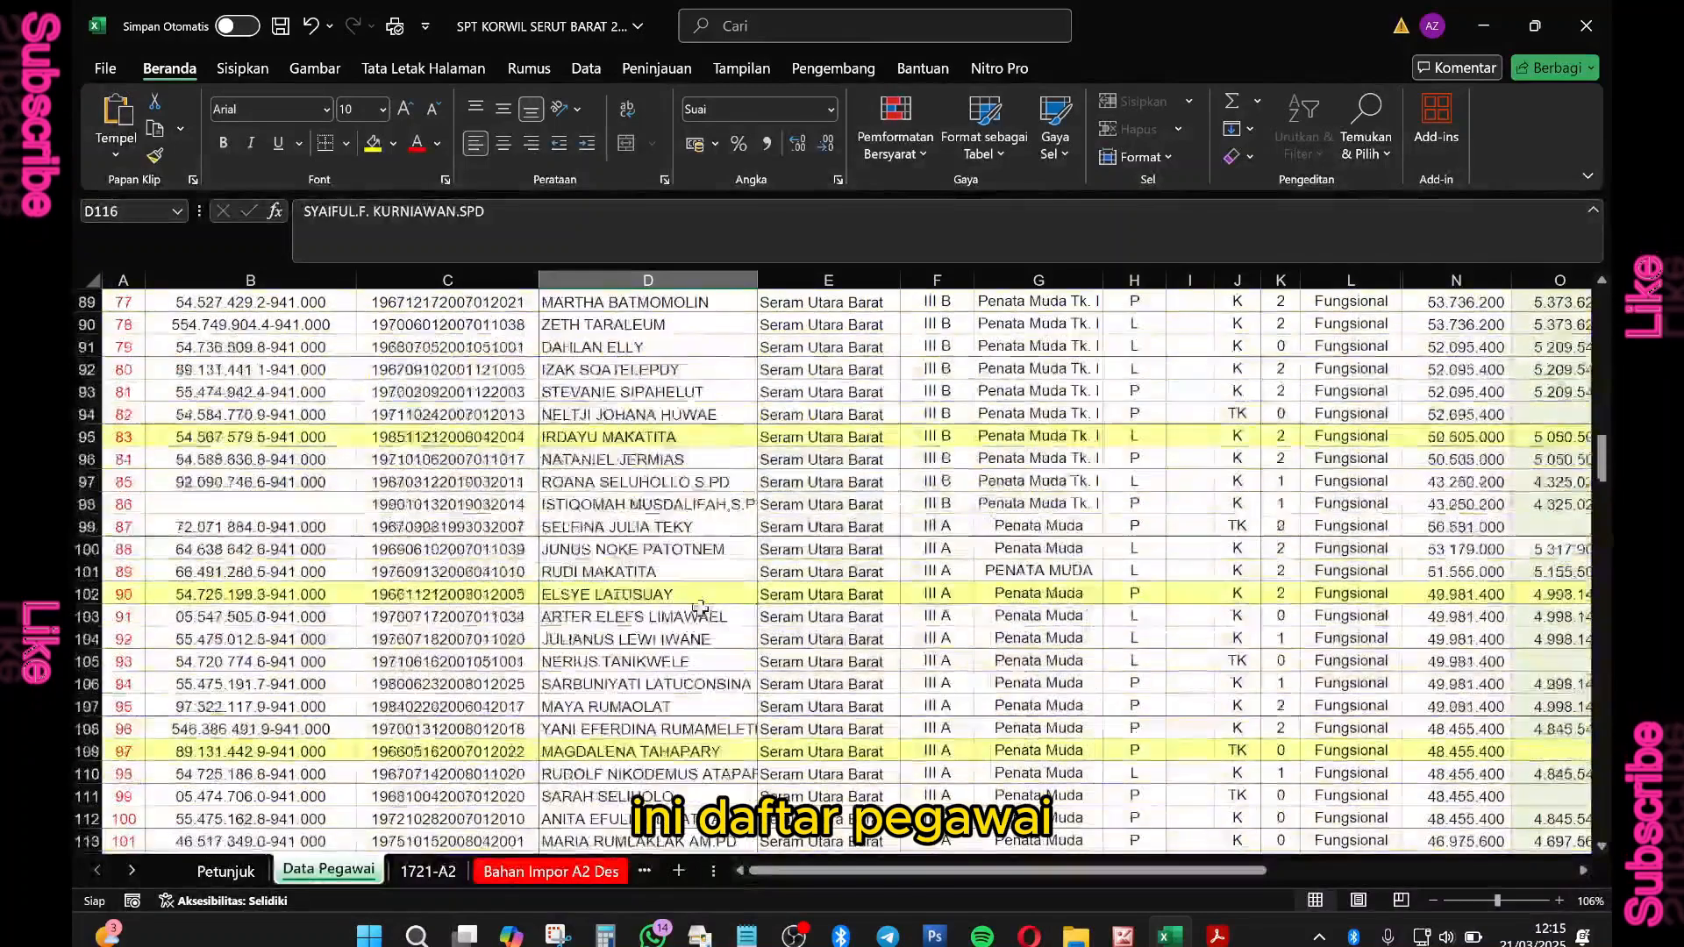
scroll(612, 574, up, 1)
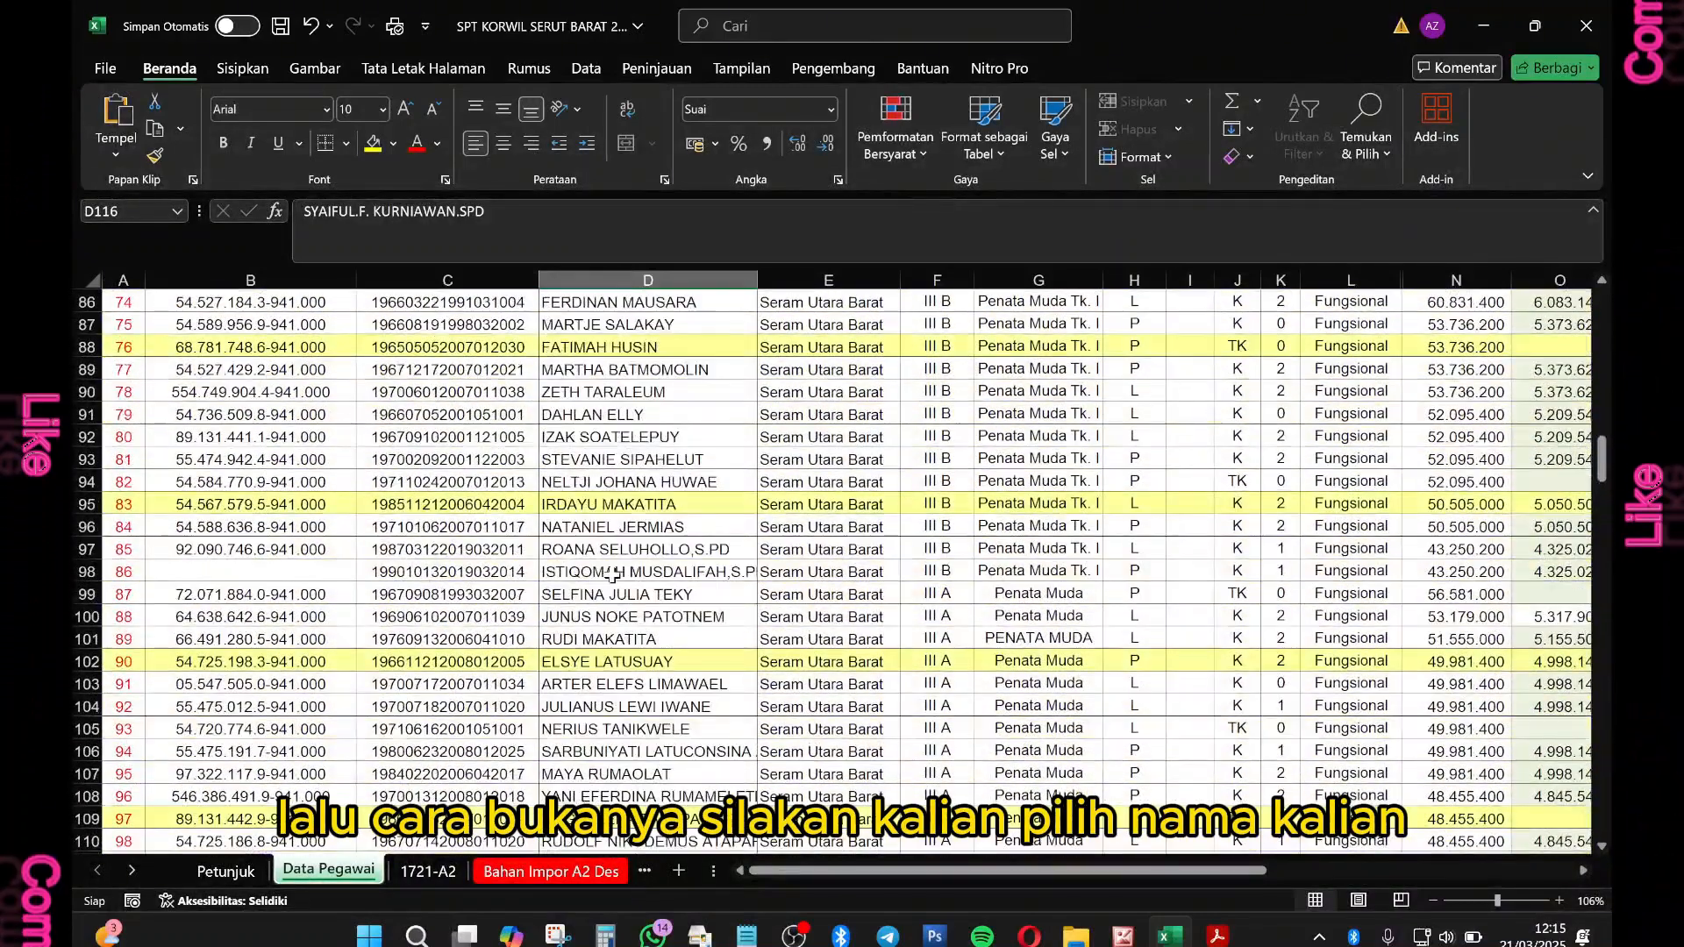
scroll(612, 574, down, 2)
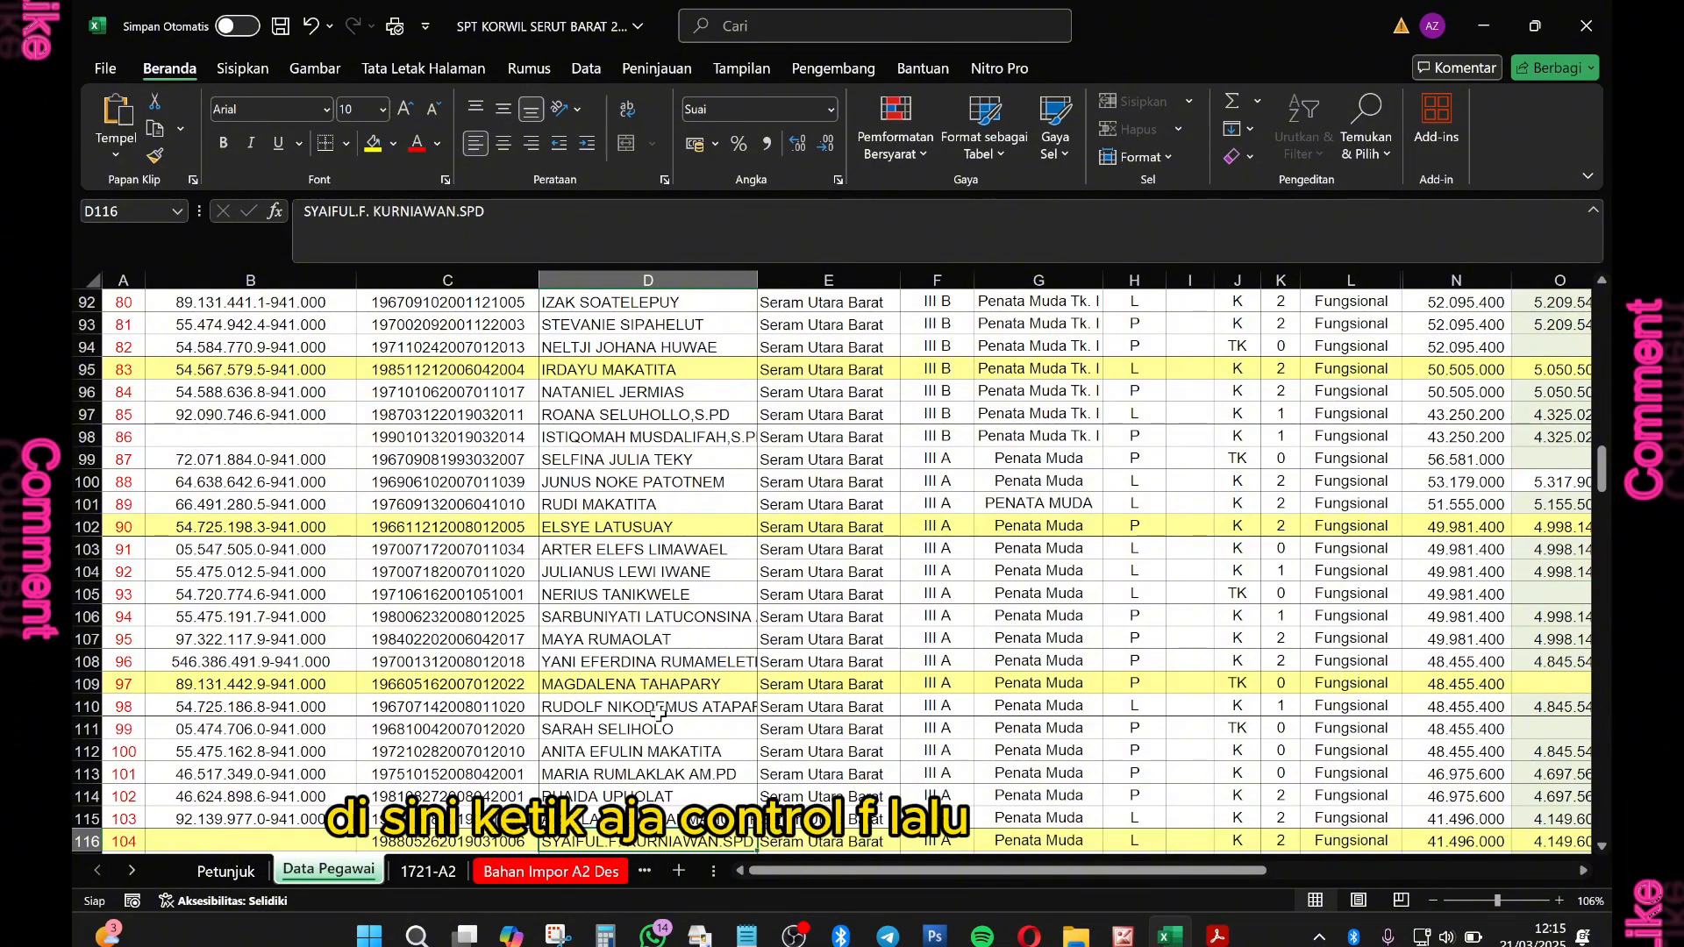
Search the Data Pegawai sheet for the taxpayer's first name and select the sequence number in the matching row.
click(682, 637)
key(ctrl+f)
text(s)
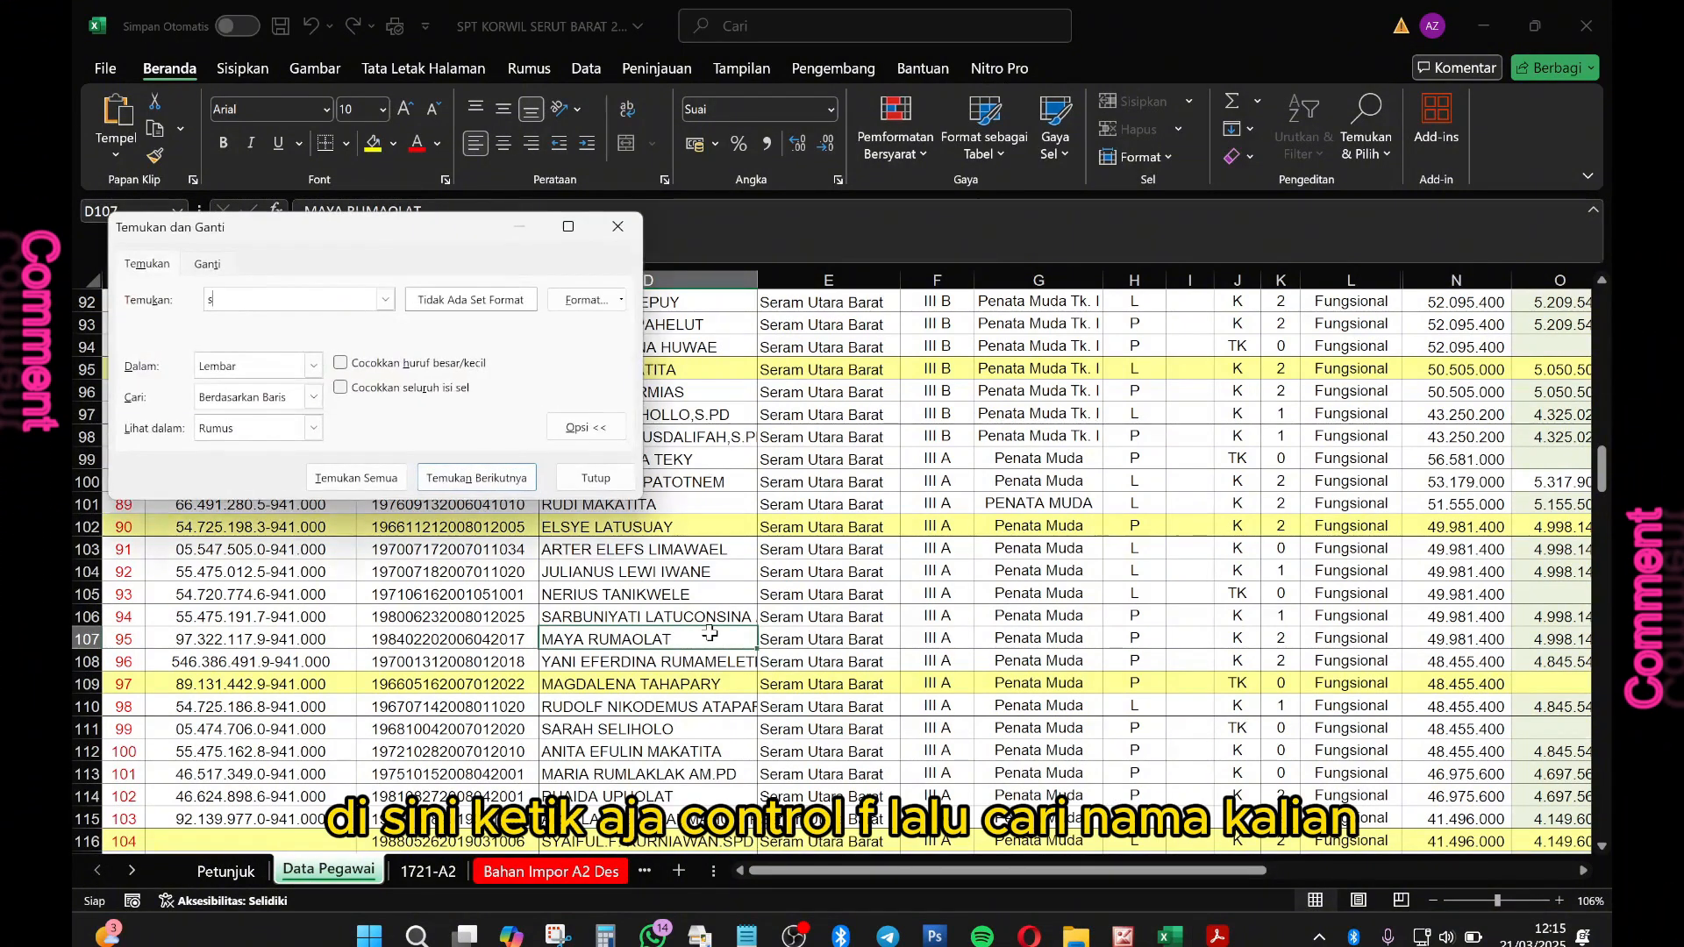
text(yaiful)
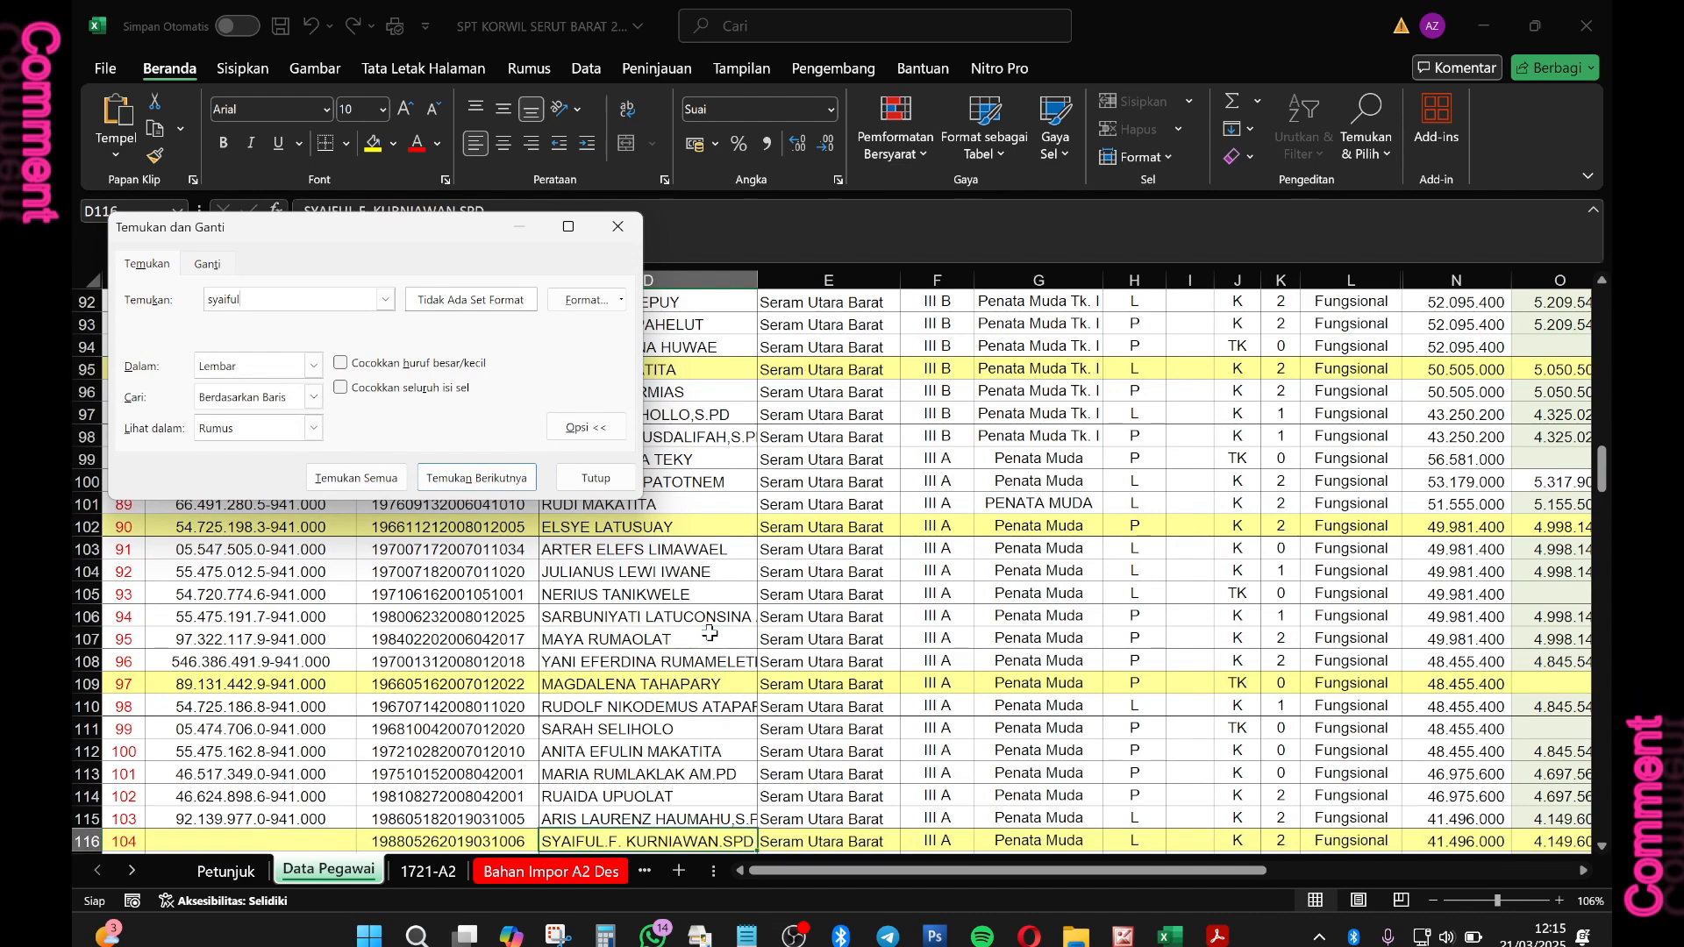
scroll(595, 763, down, 1)
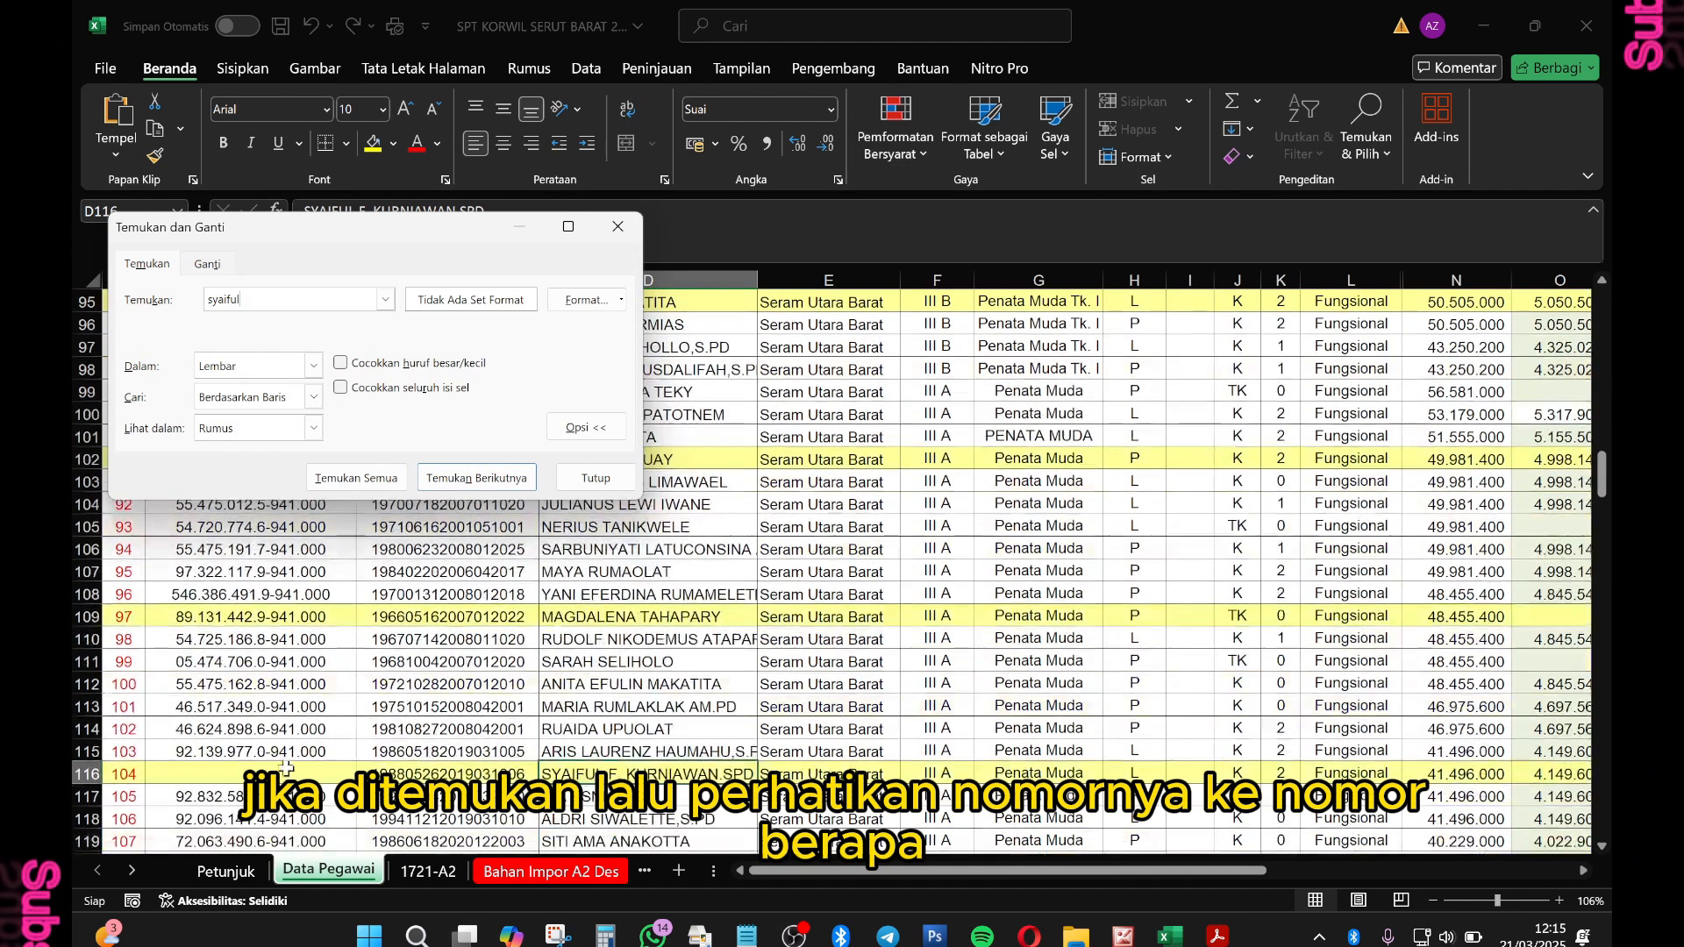
click(125, 775)
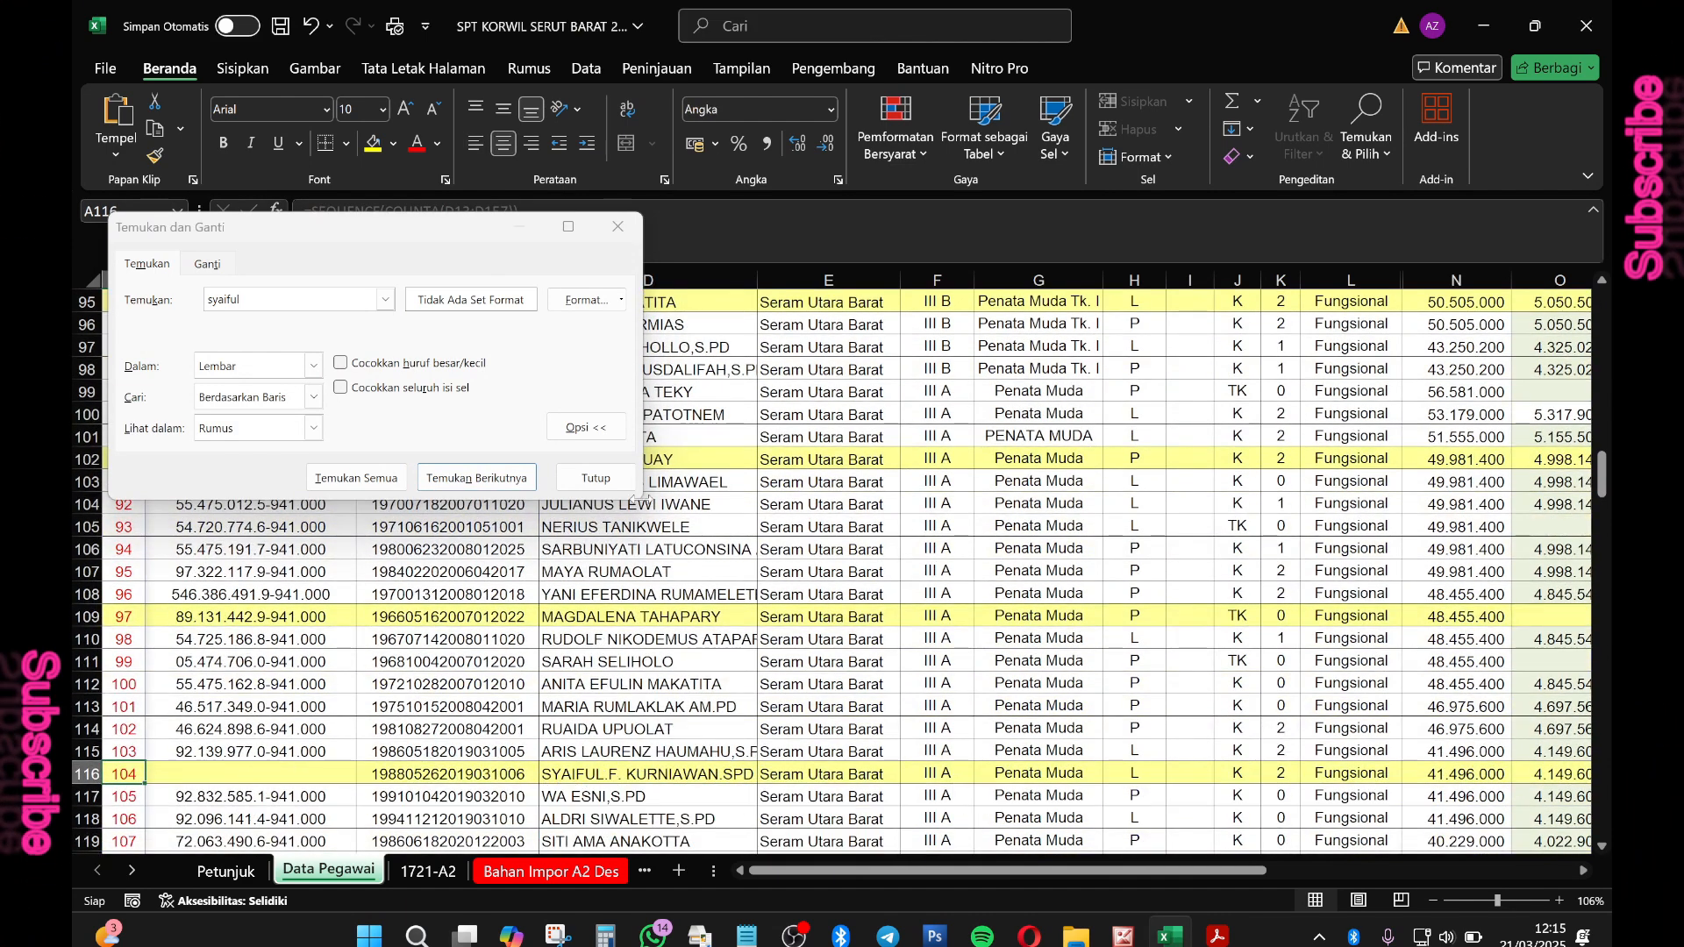
click(608, 480)
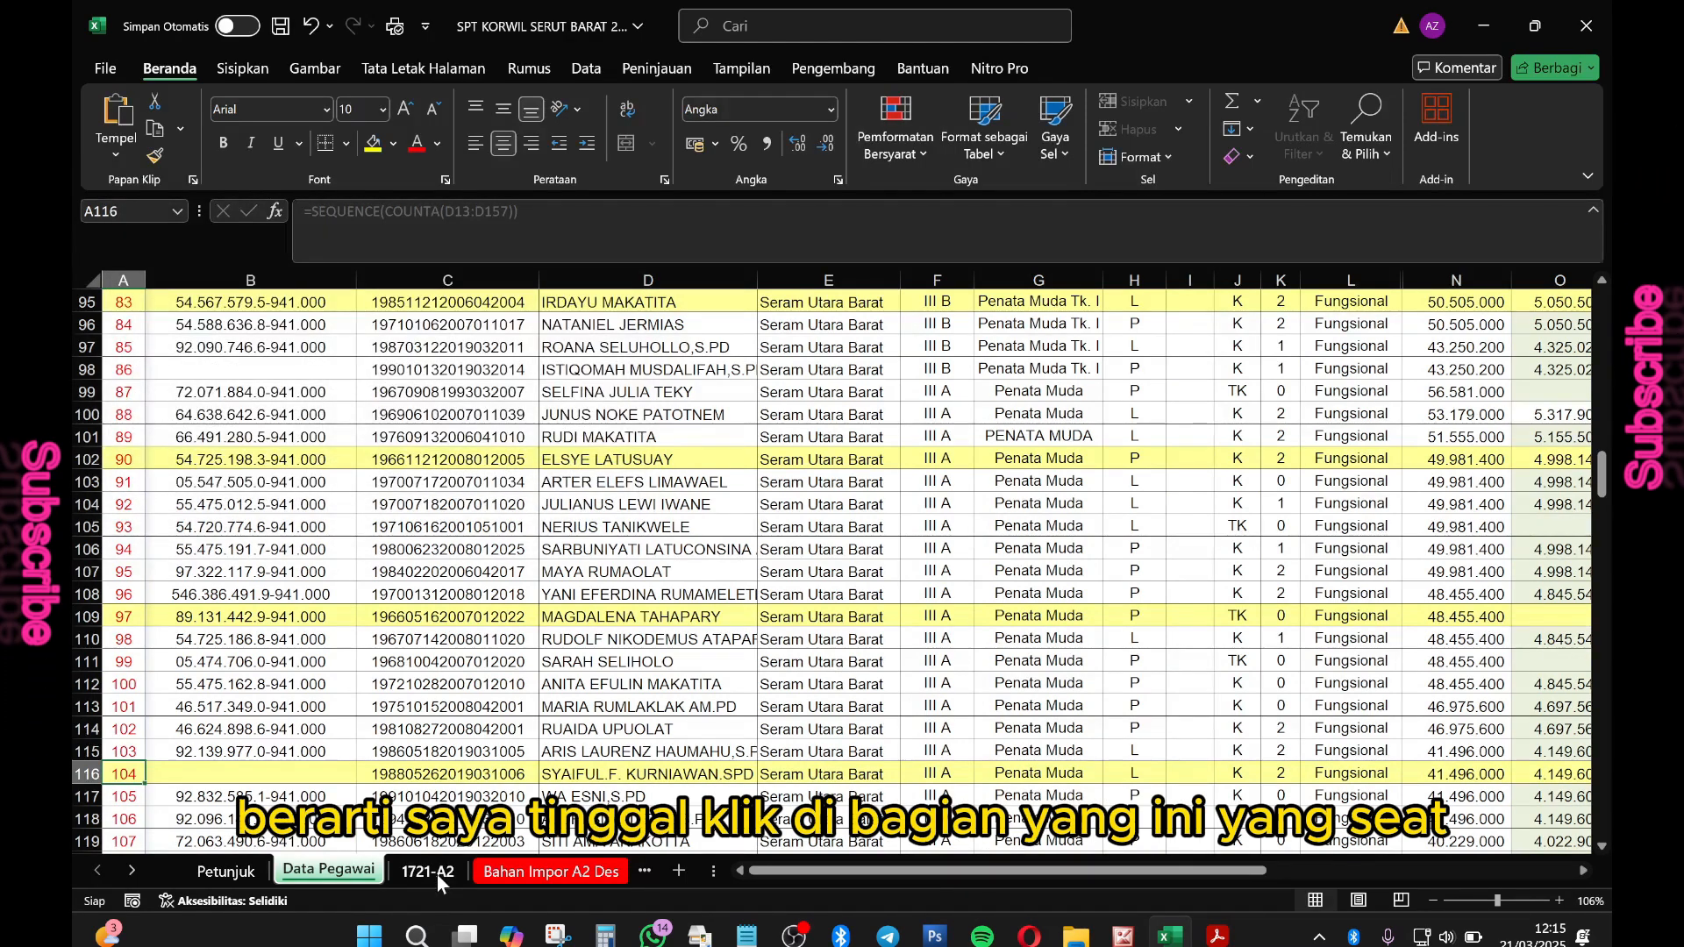
Go to the 1721-A2 sheet and check the employee sequence number in the number input cell A2.
click(423, 871)
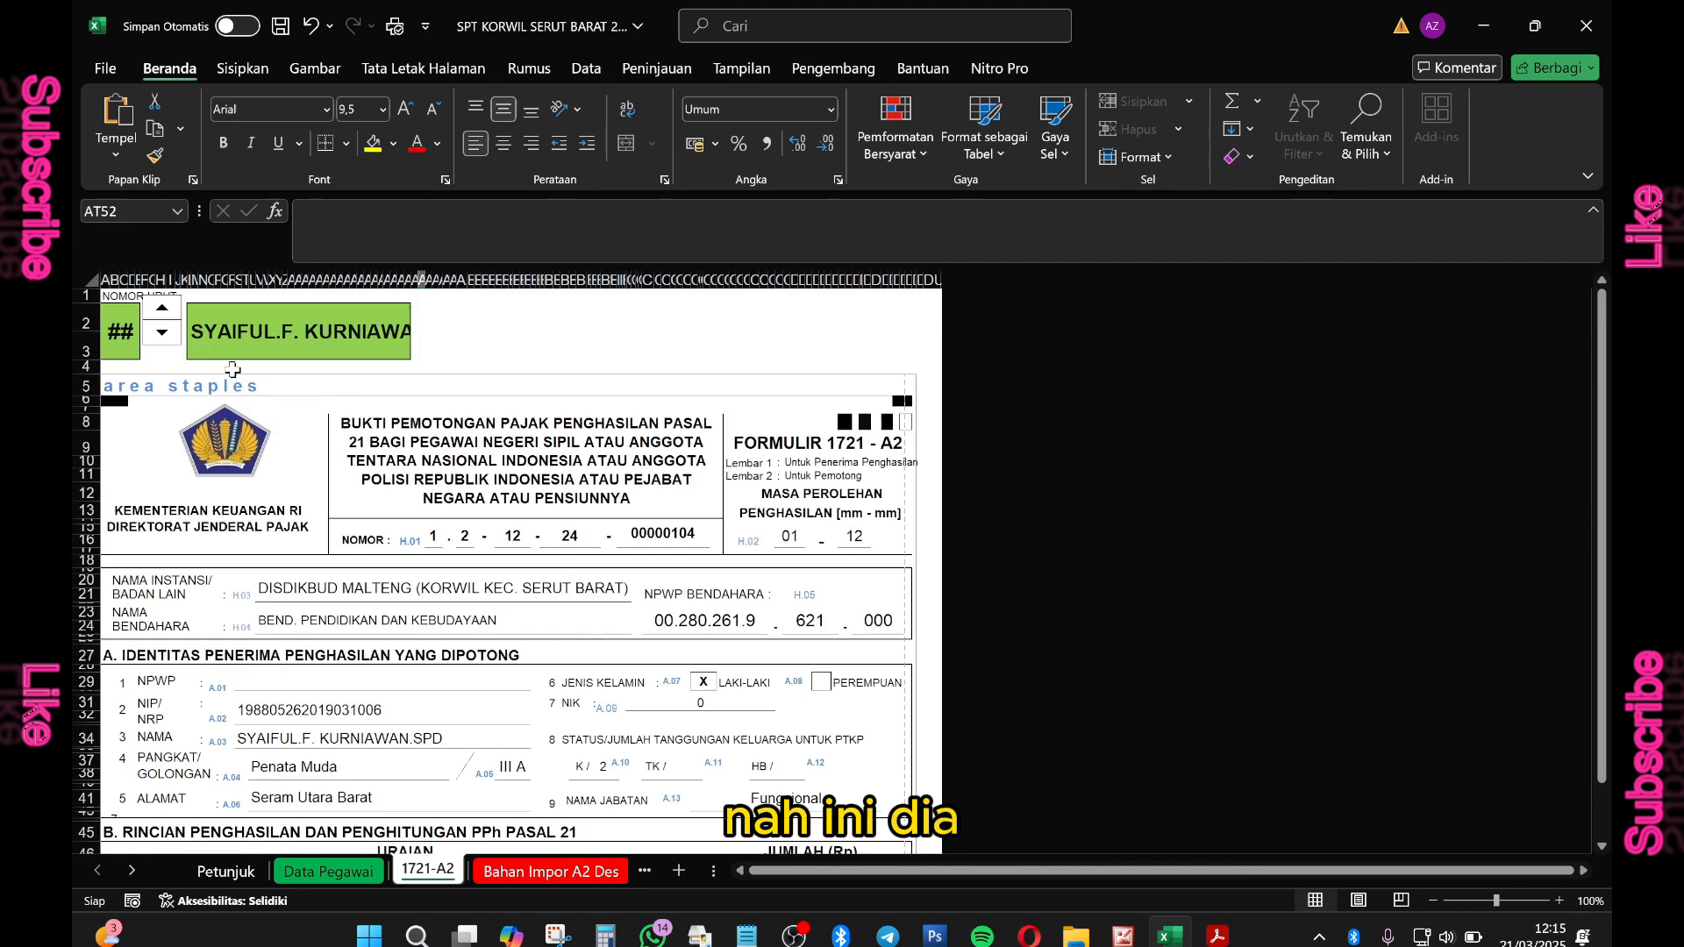
click(131, 351)
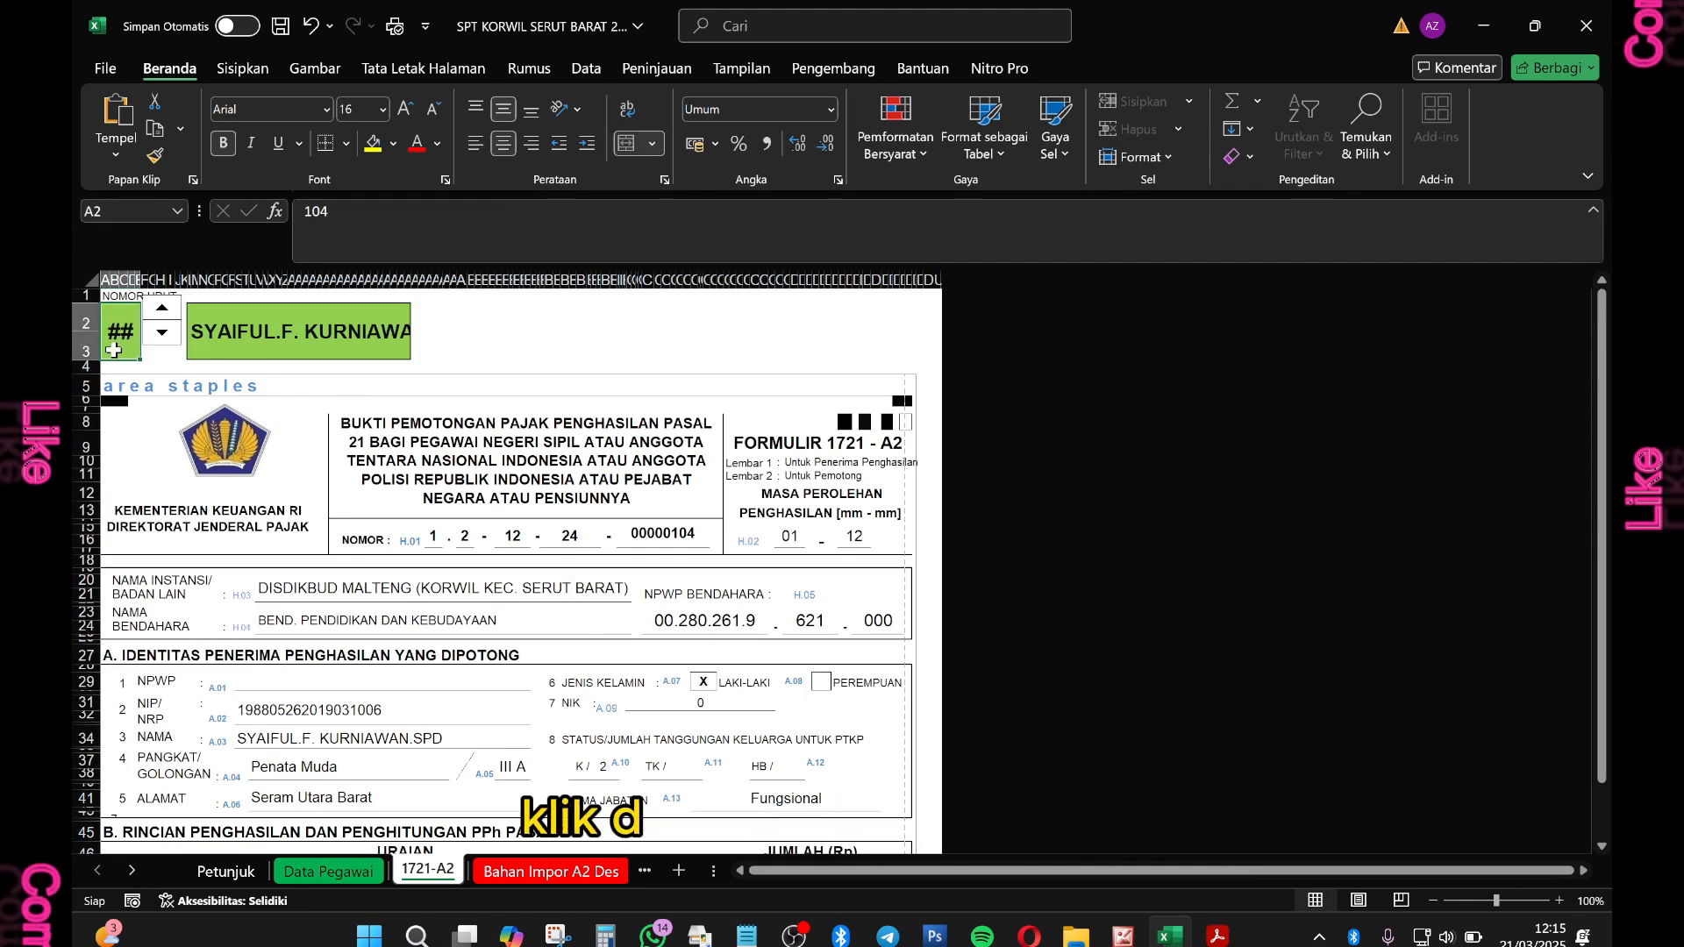
click(565, 347)
Examine the 1721-A2 form's identity, gross income, deduction and PPh 21 calculation sections.
scroll(512, 567, down, 2)
scroll(512, 568, down, 3)
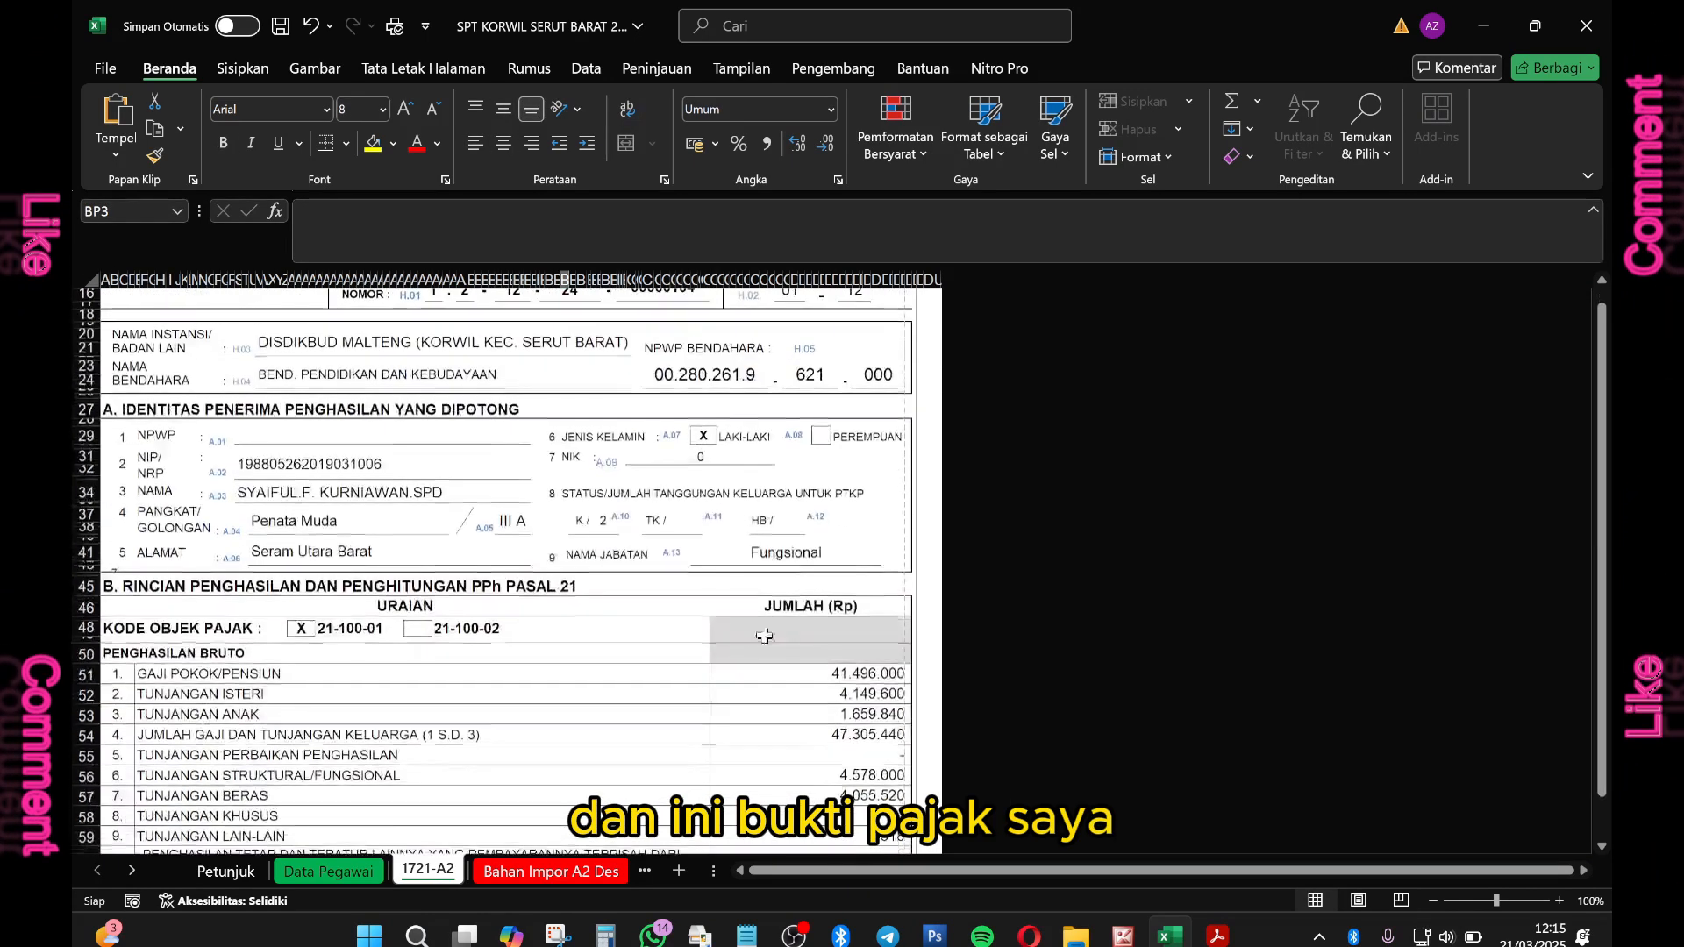
scroll(753, 593, down, 1)
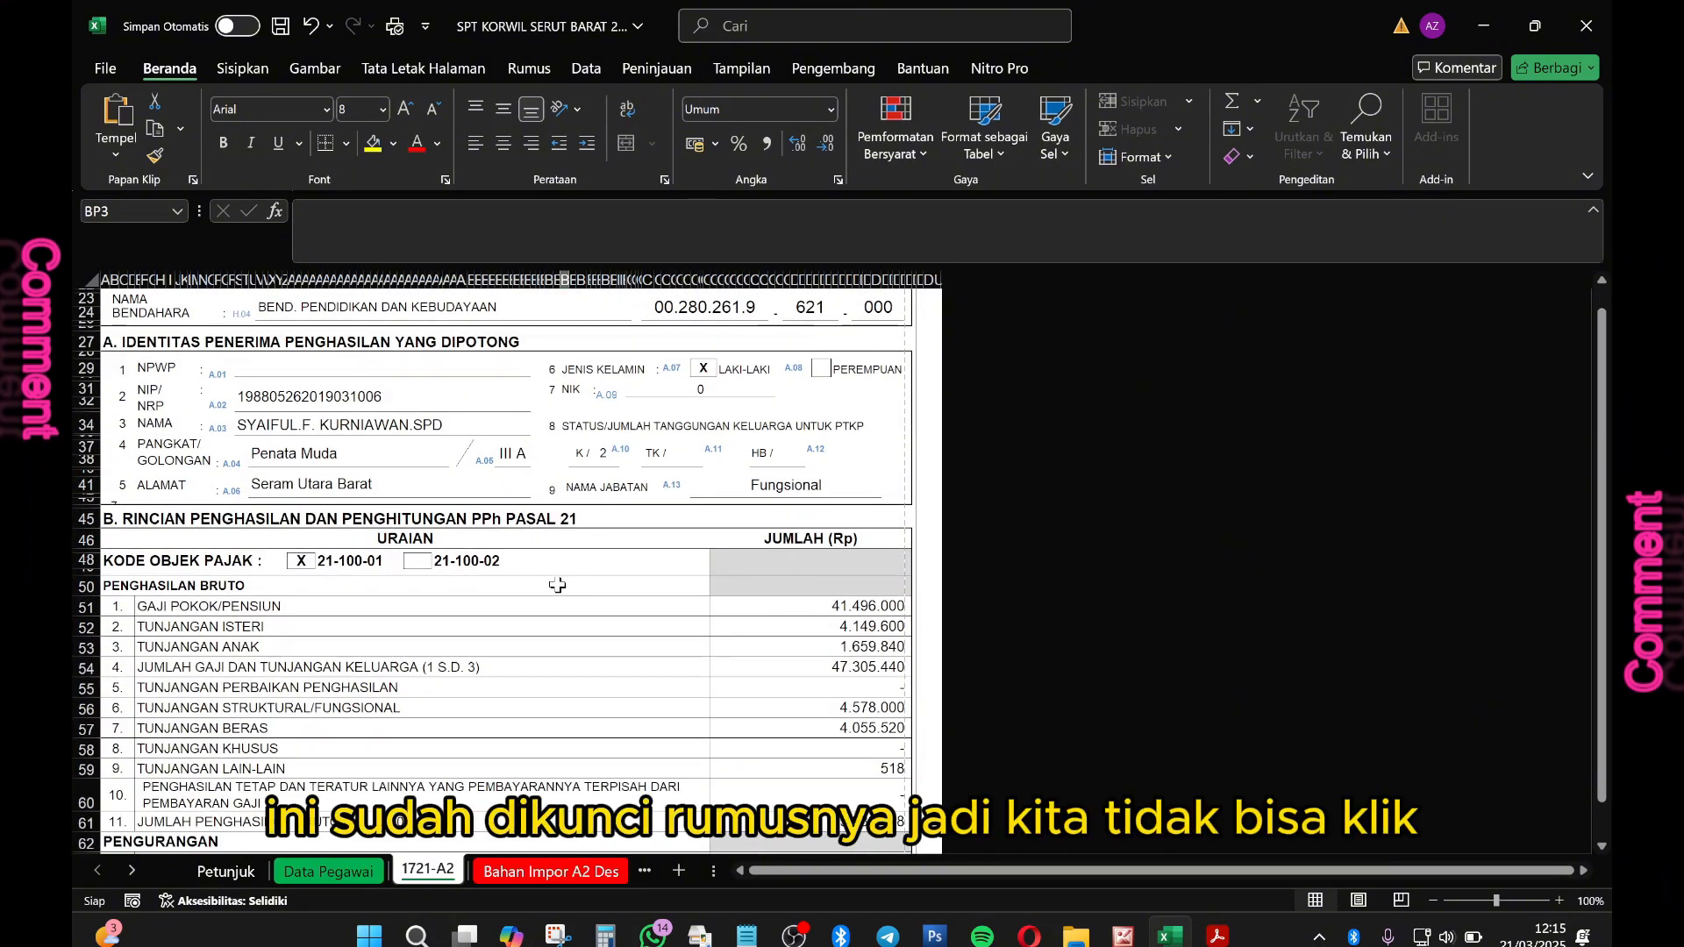
scroll(469, 597, down, 2)
scroll(404, 688, down, 9)
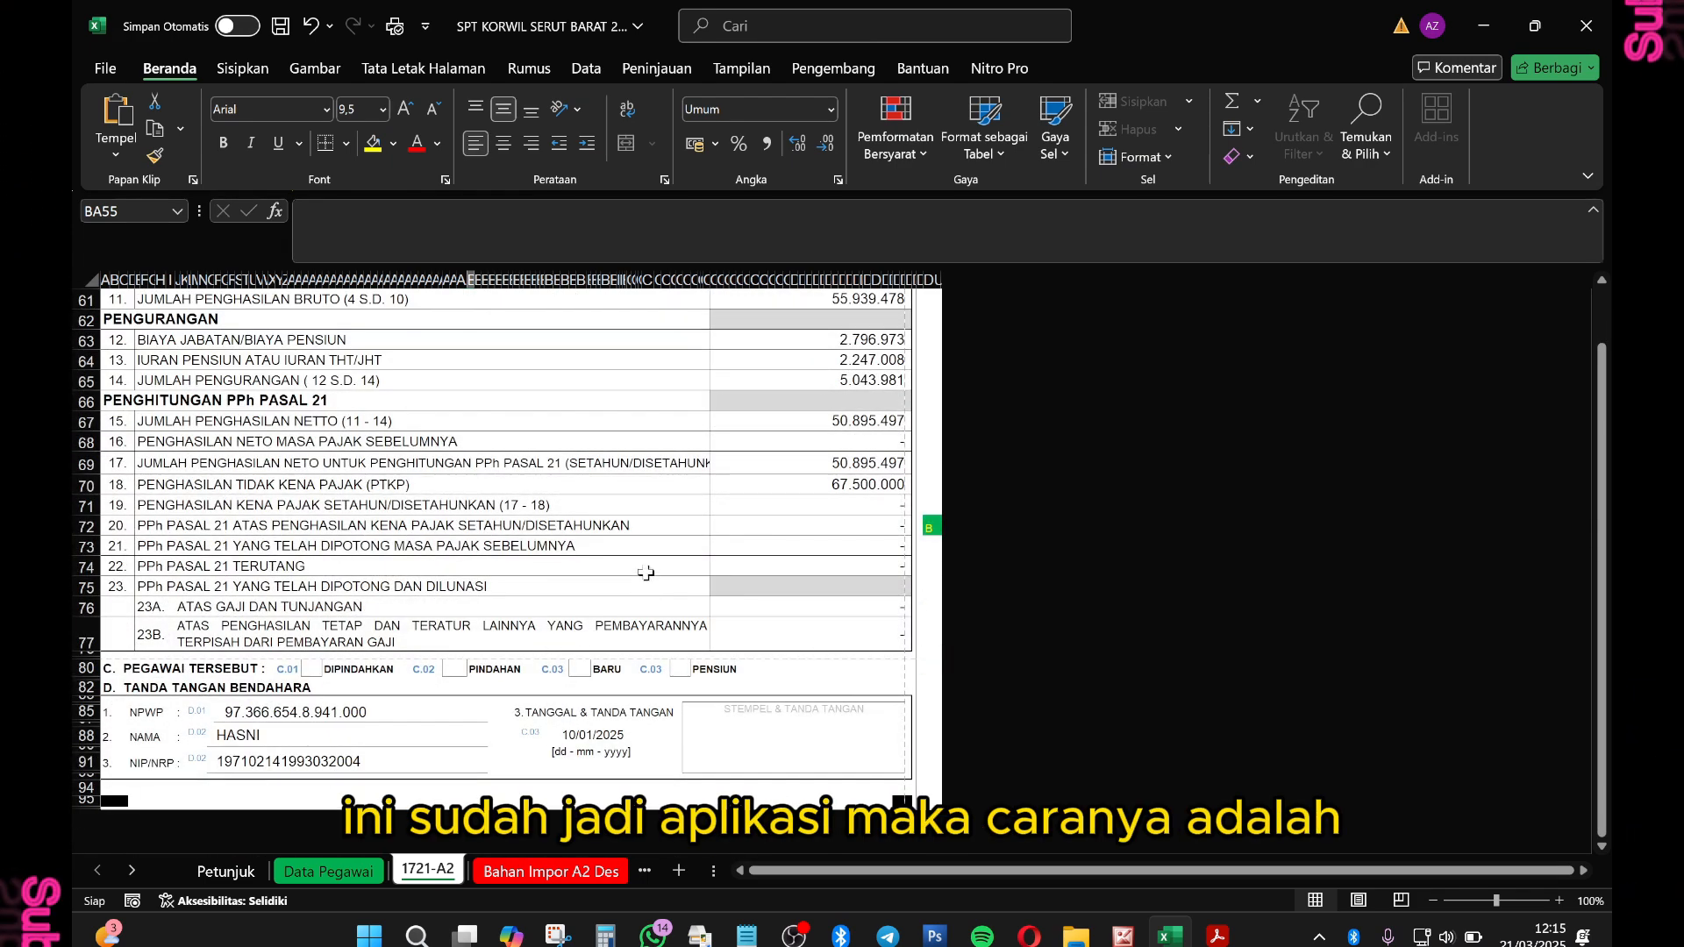
scroll(559, 456, up, 4)
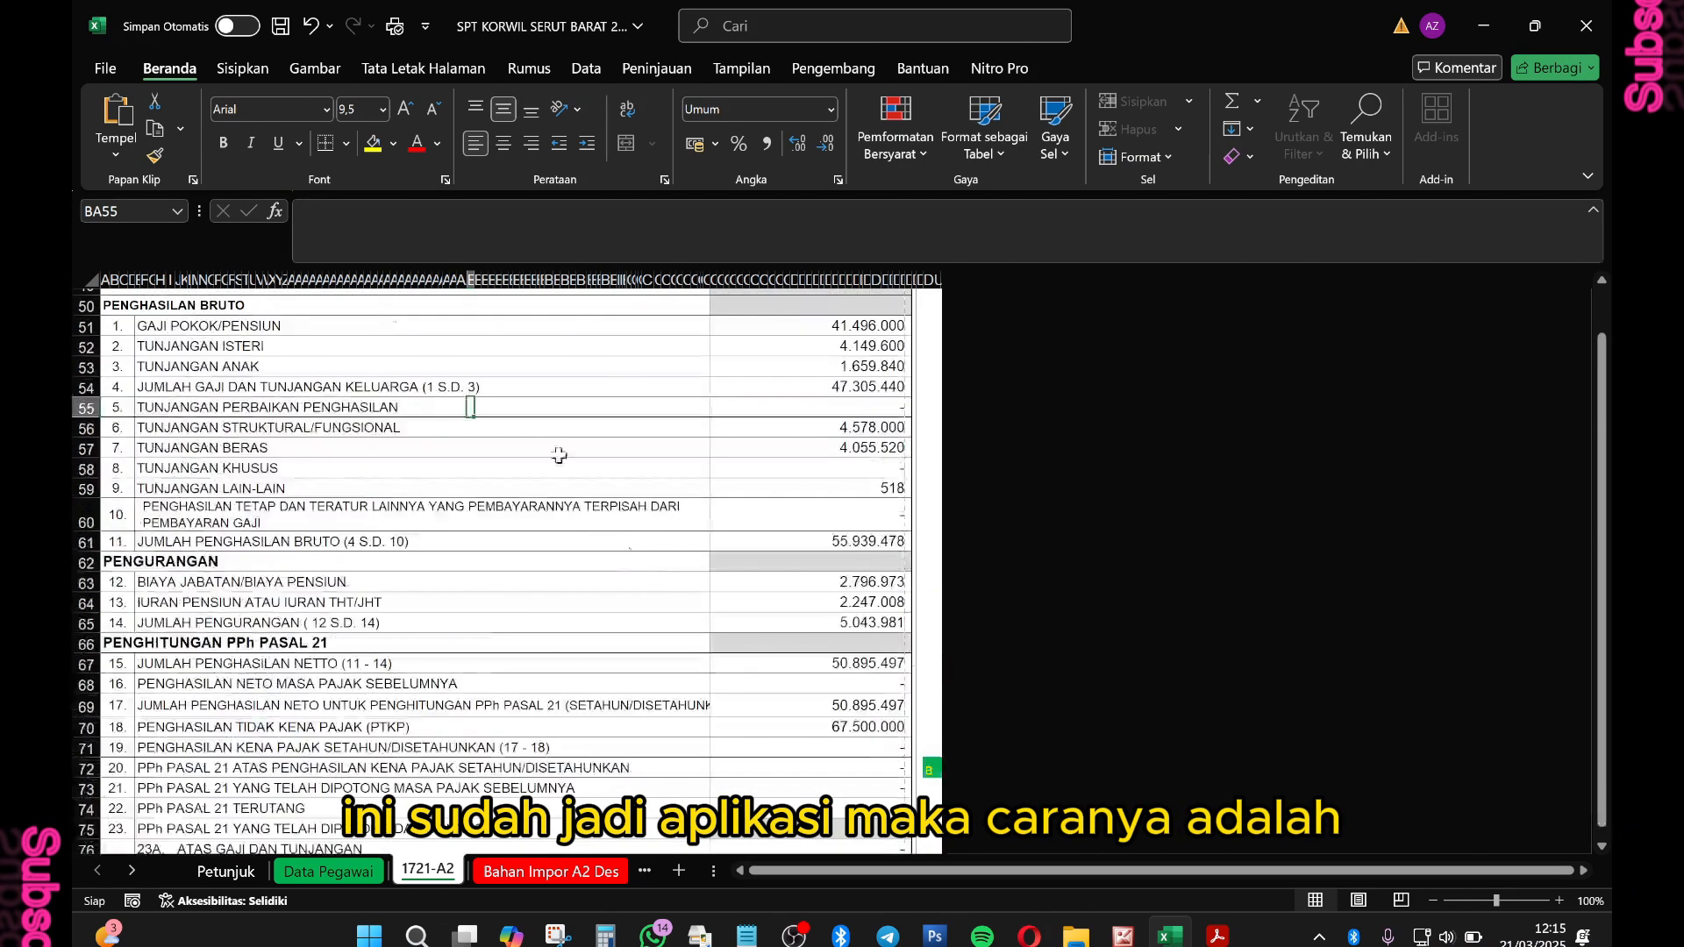
click(105, 70)
click(132, 406)
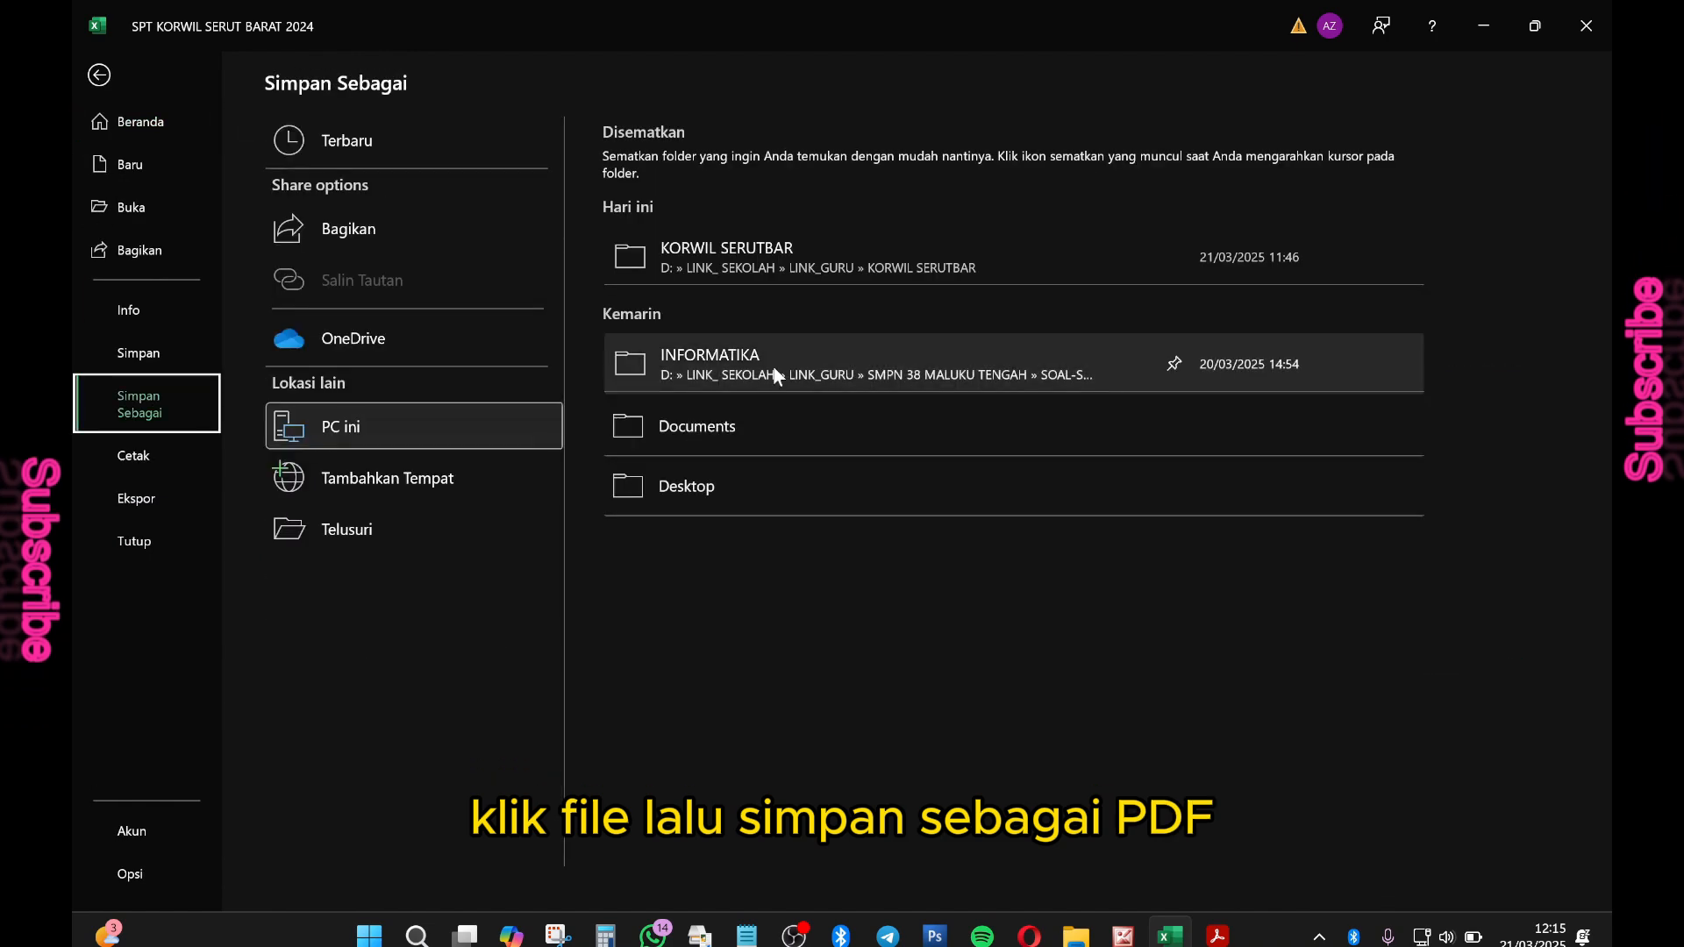
click(970, 439)
click(338, 653)
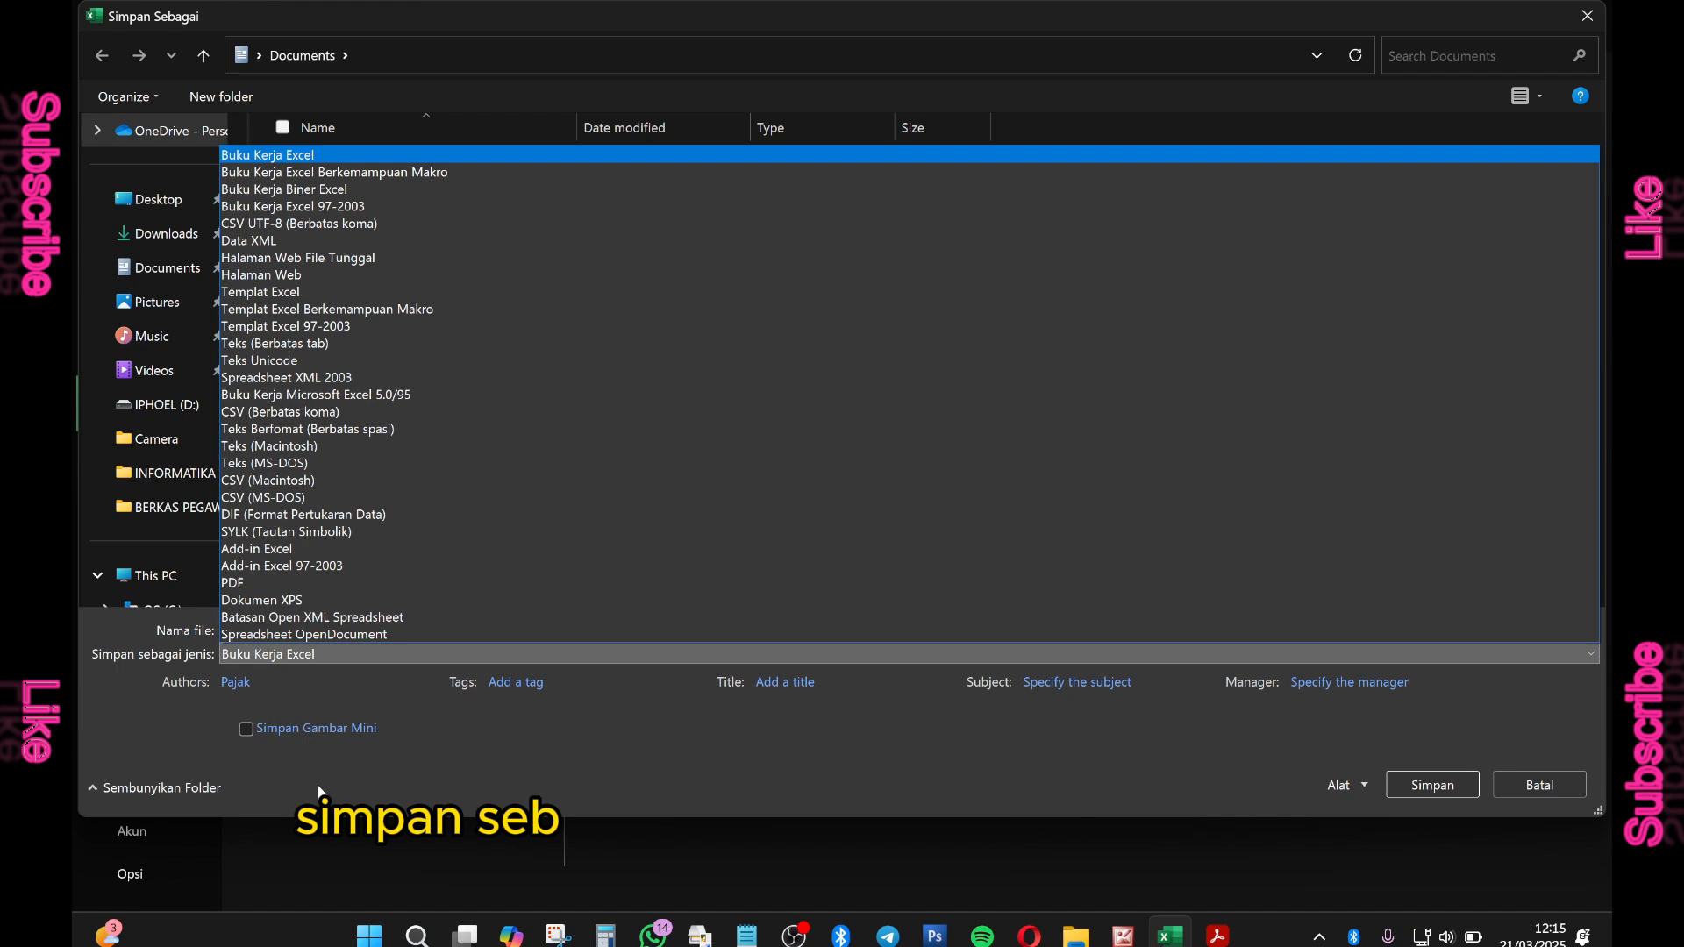
click(244, 583)
scroll(188, 405, down, 2)
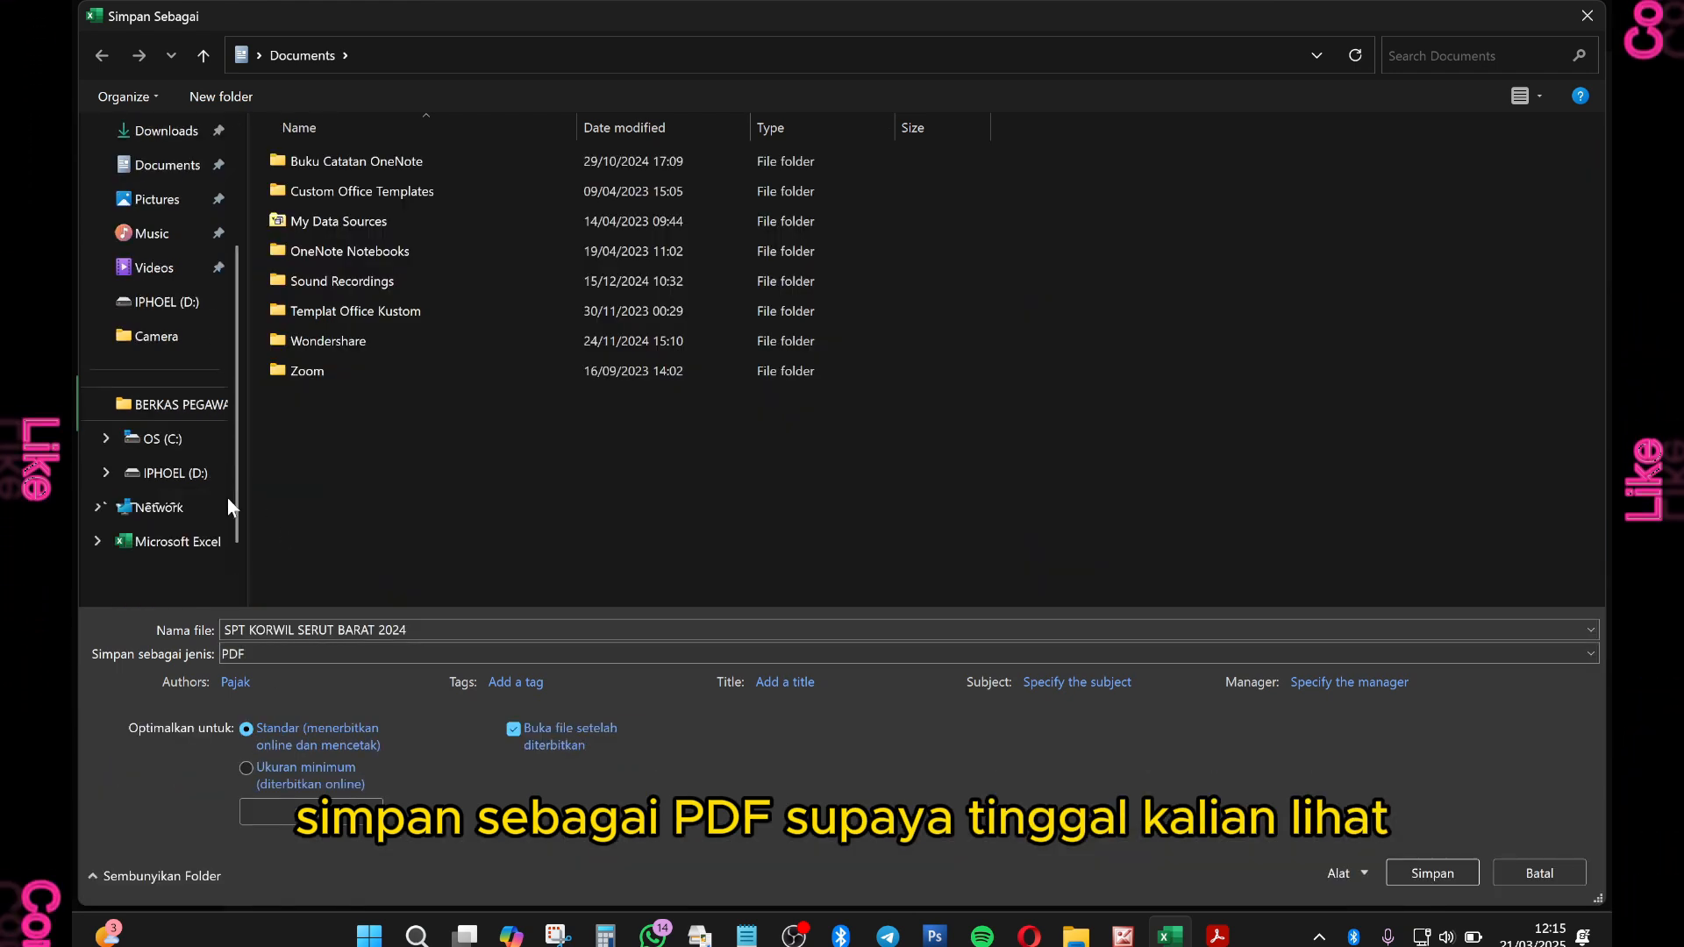
click(195, 474)
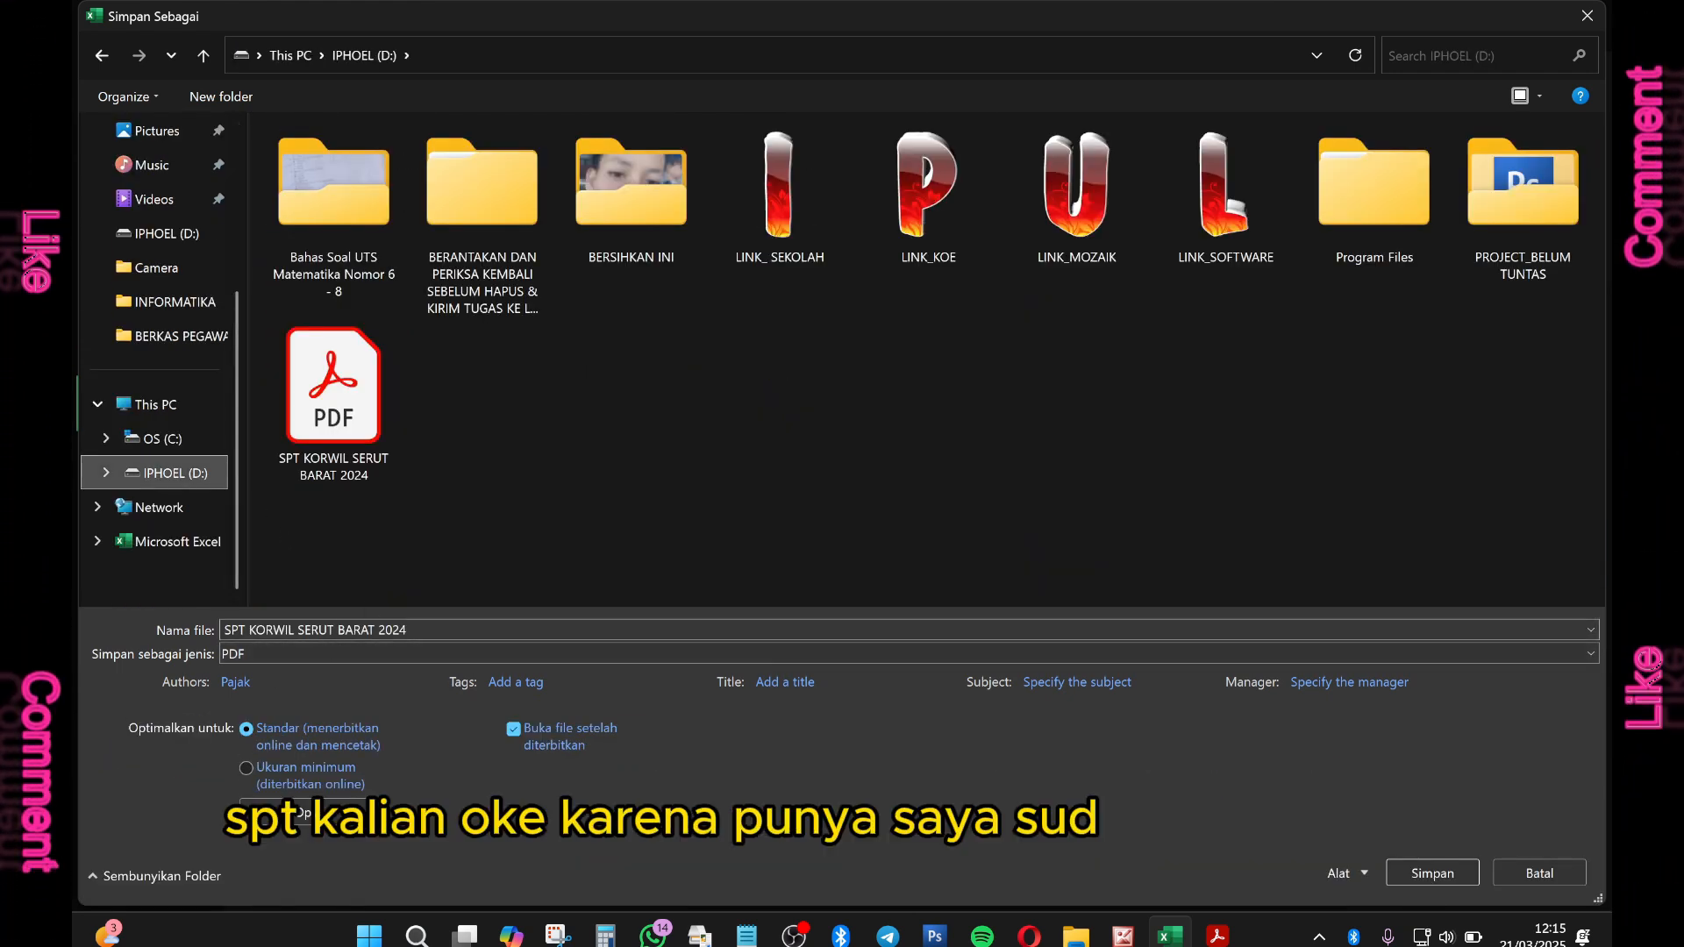
click(1554, 875)
Open the PDF SPT KORWIL SERUT BARAT 2024 from drive D and review the withholding form.
mouse_move(1075, 935)
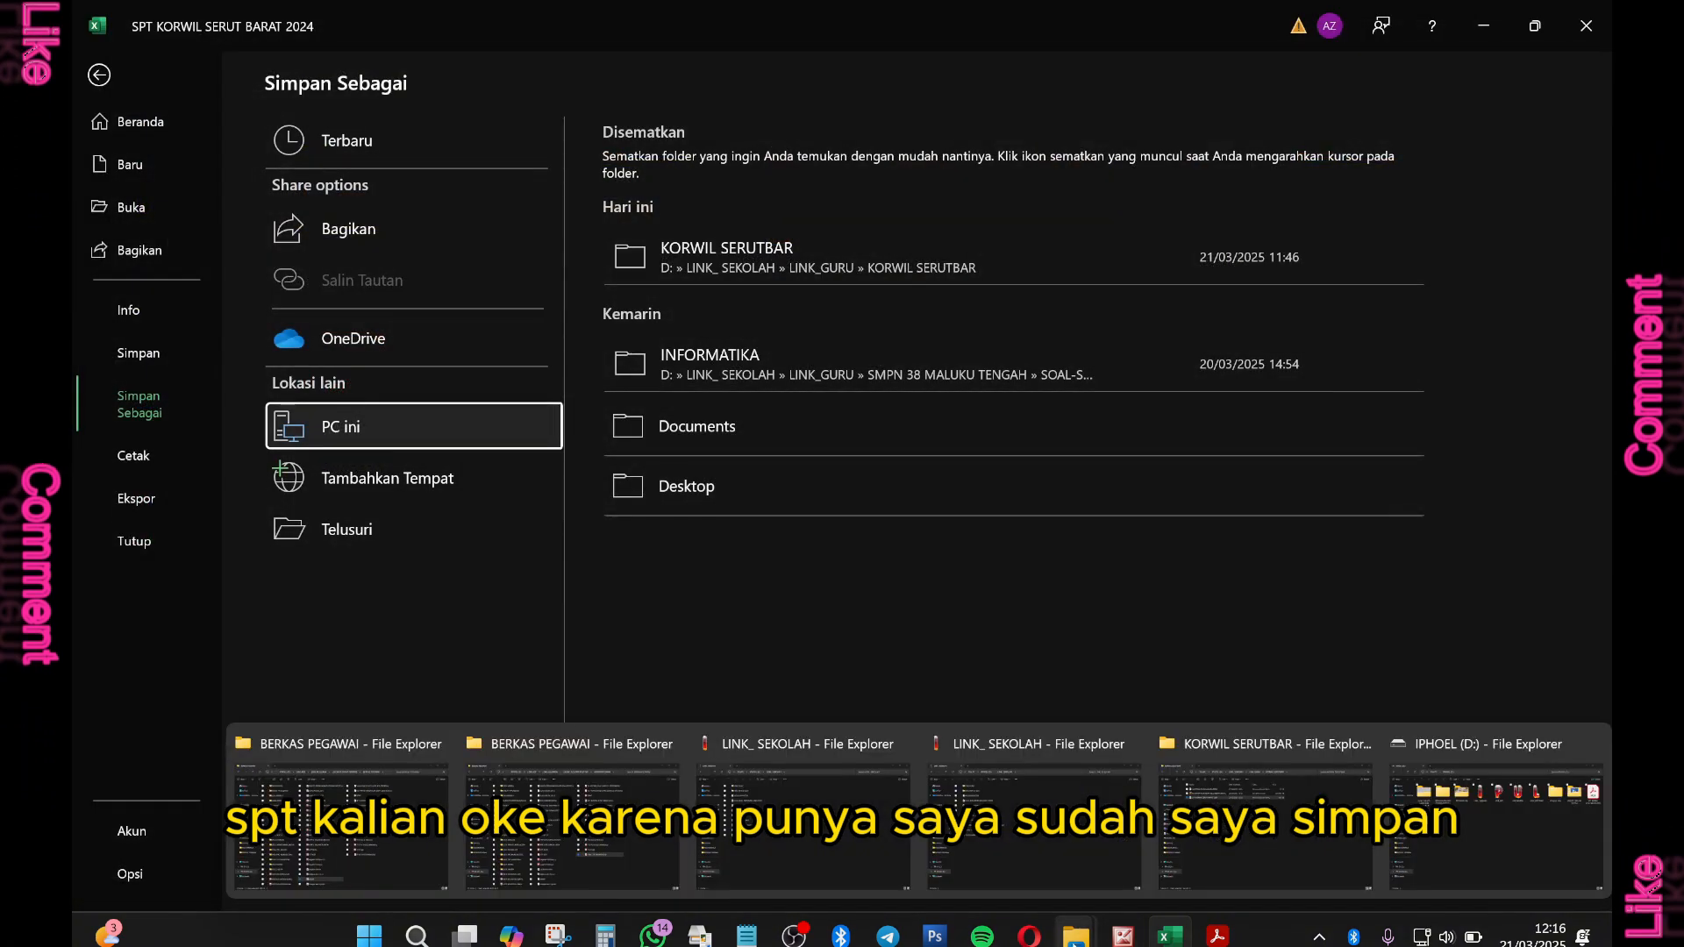
click(1435, 863)
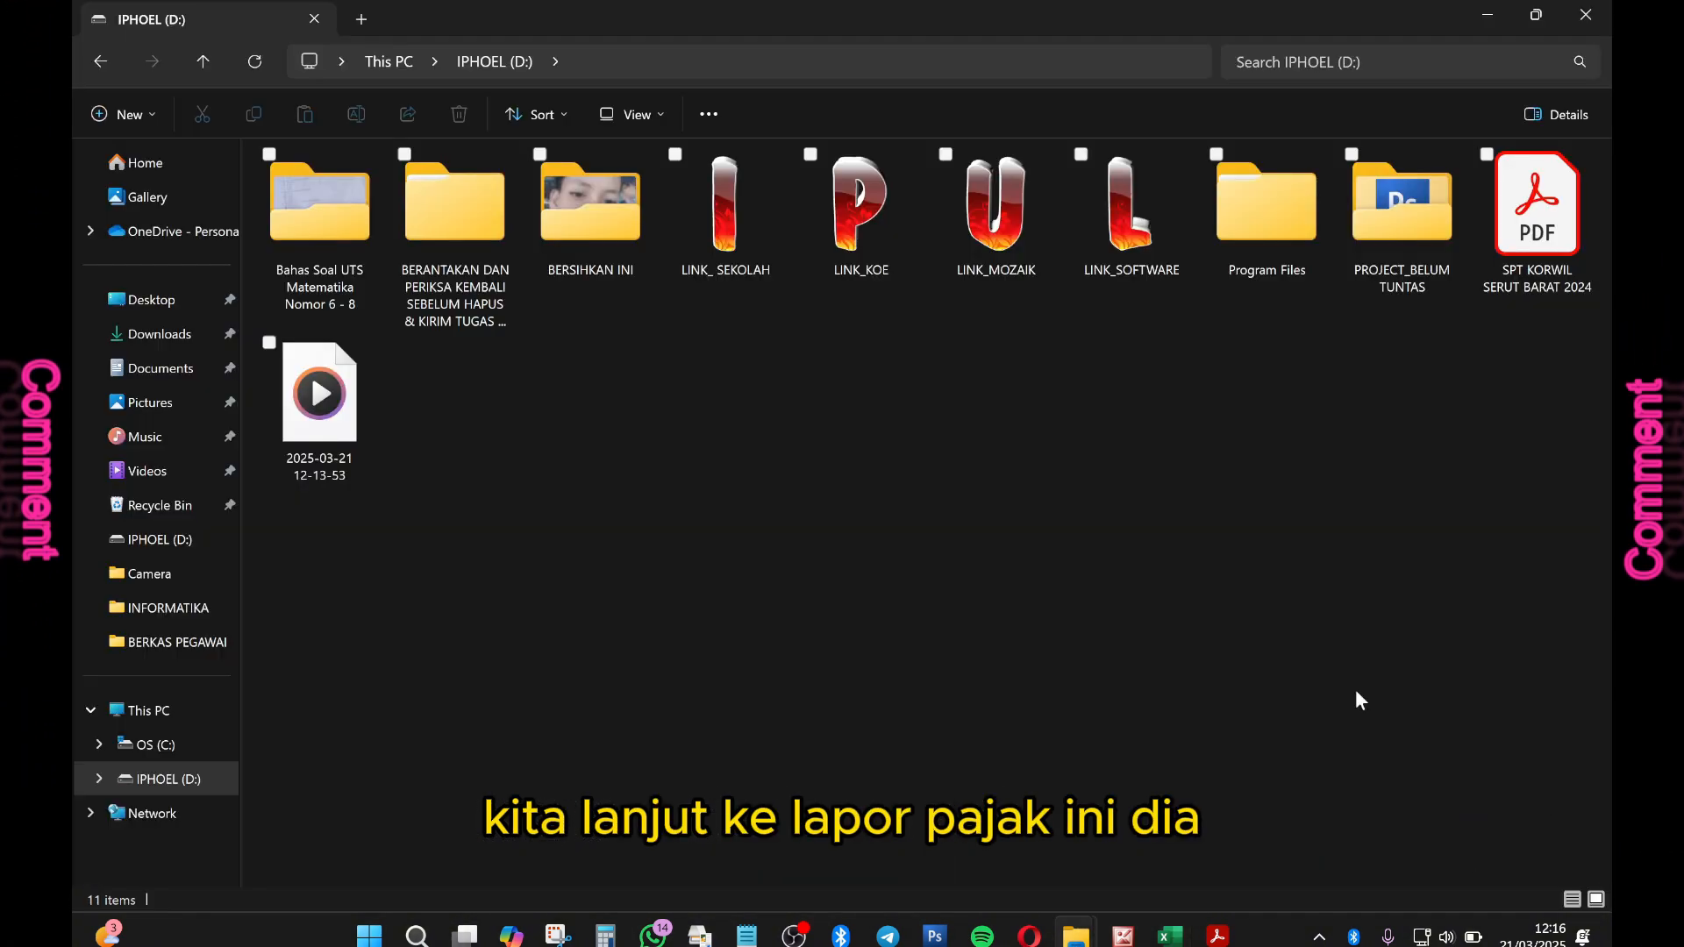
double_click(1548, 232)
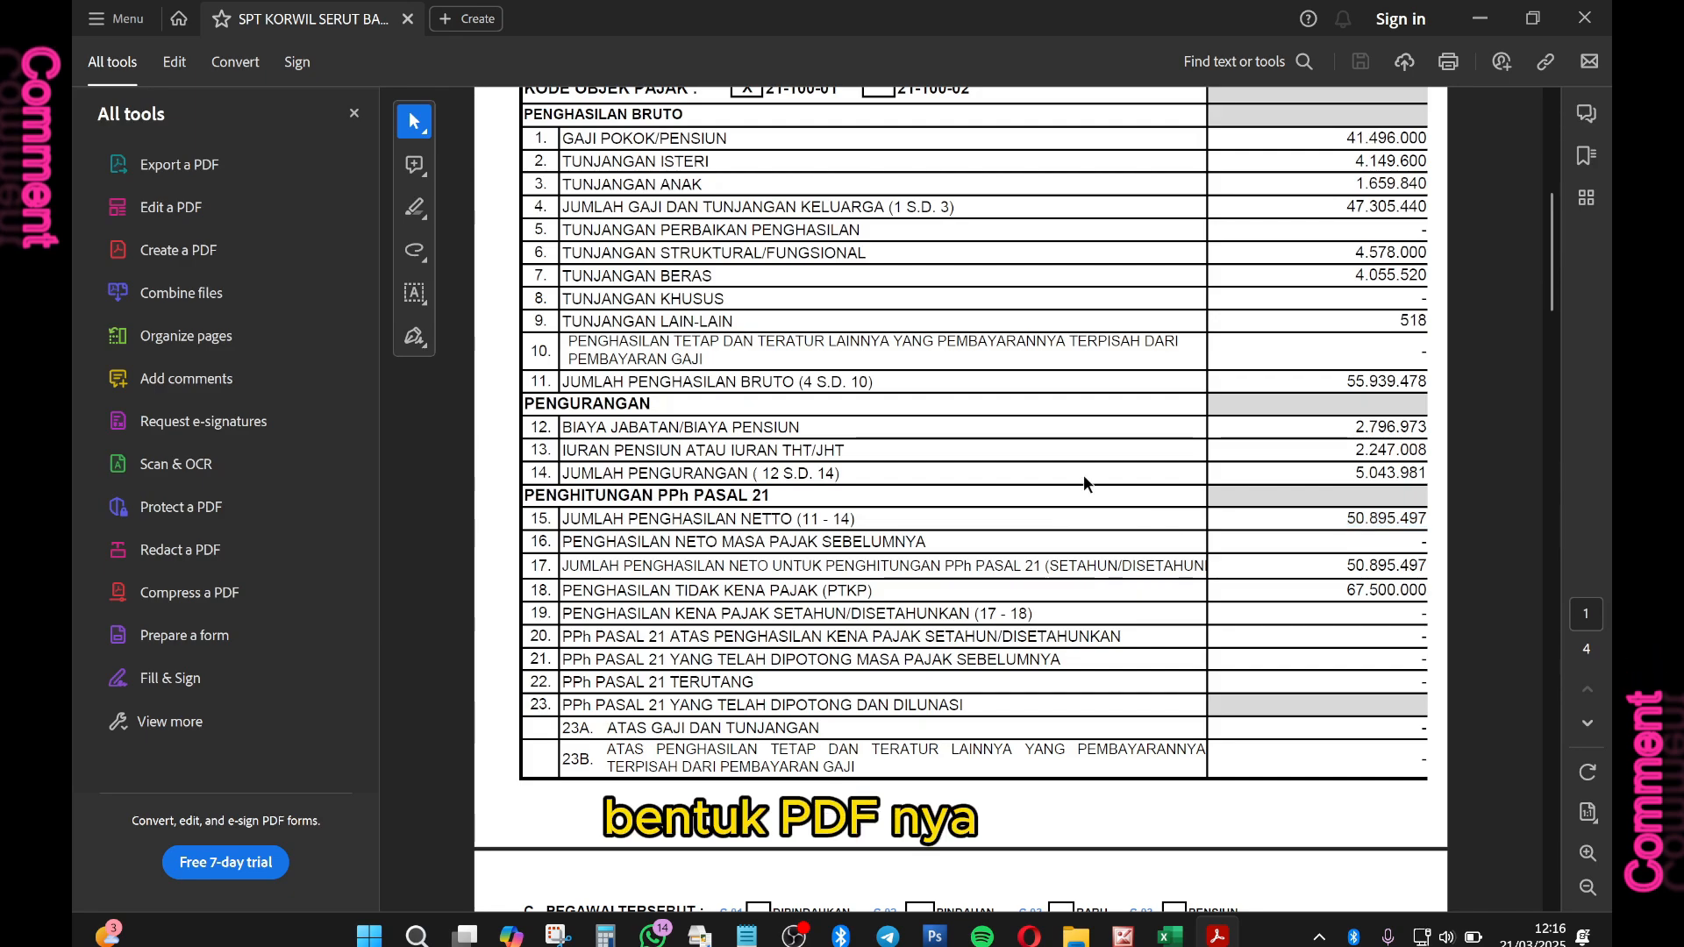
scroll(1081, 469, up, 4)
scroll(1074, 363, up, 3)
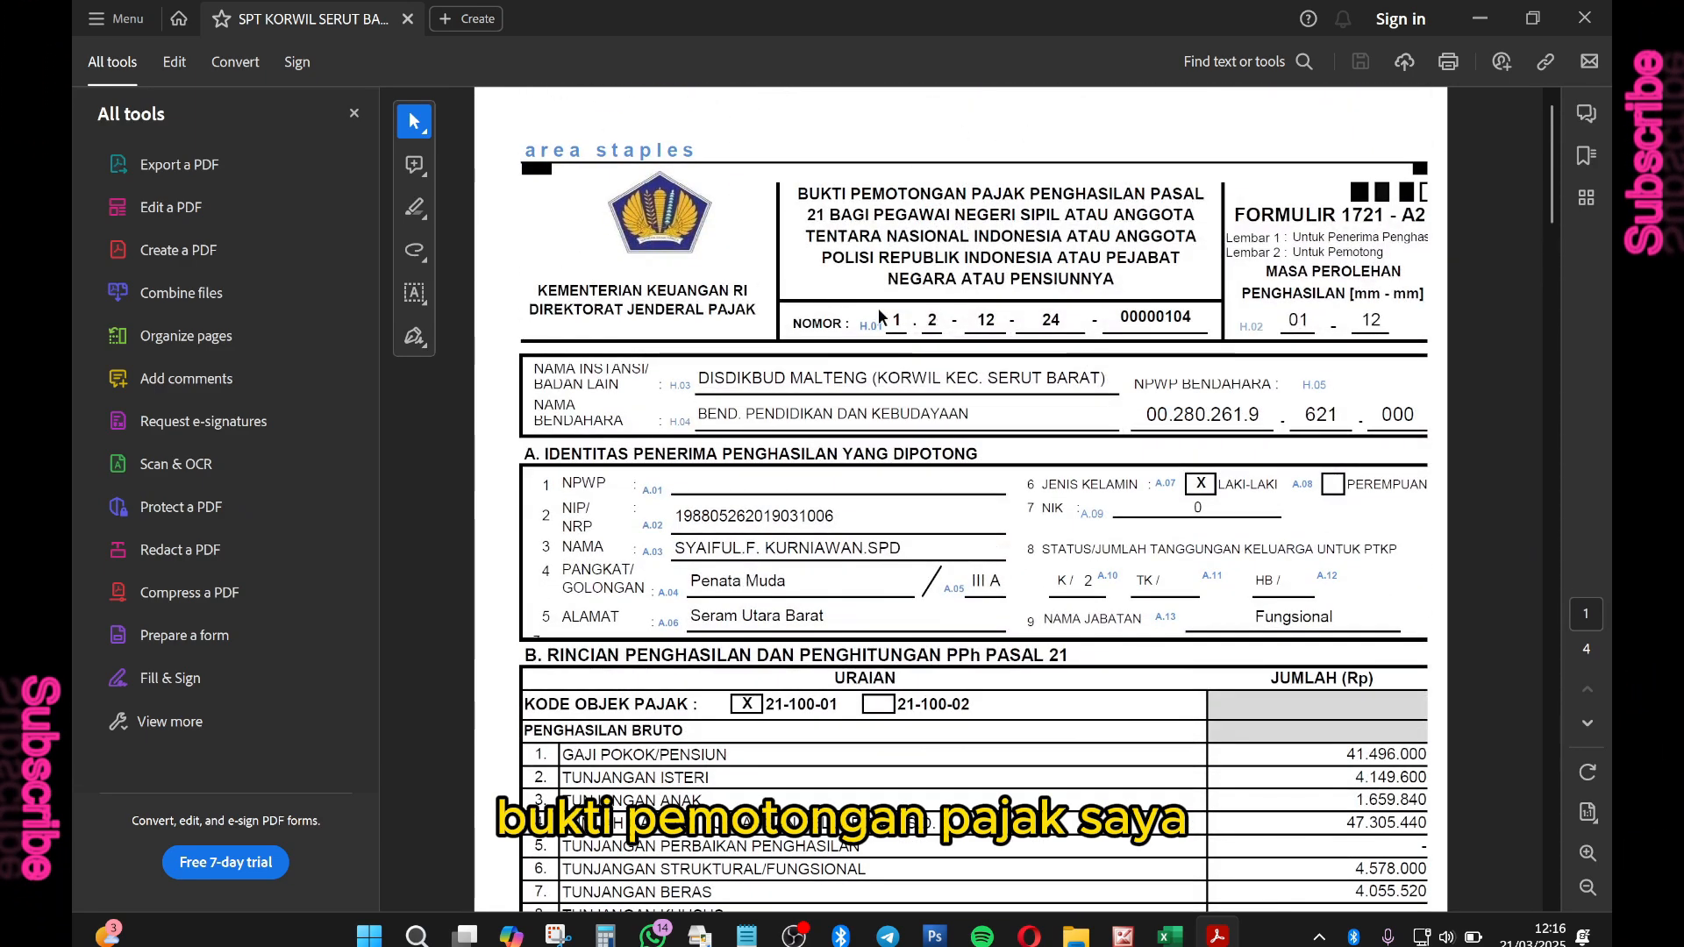
scroll(880, 315, down, 6)
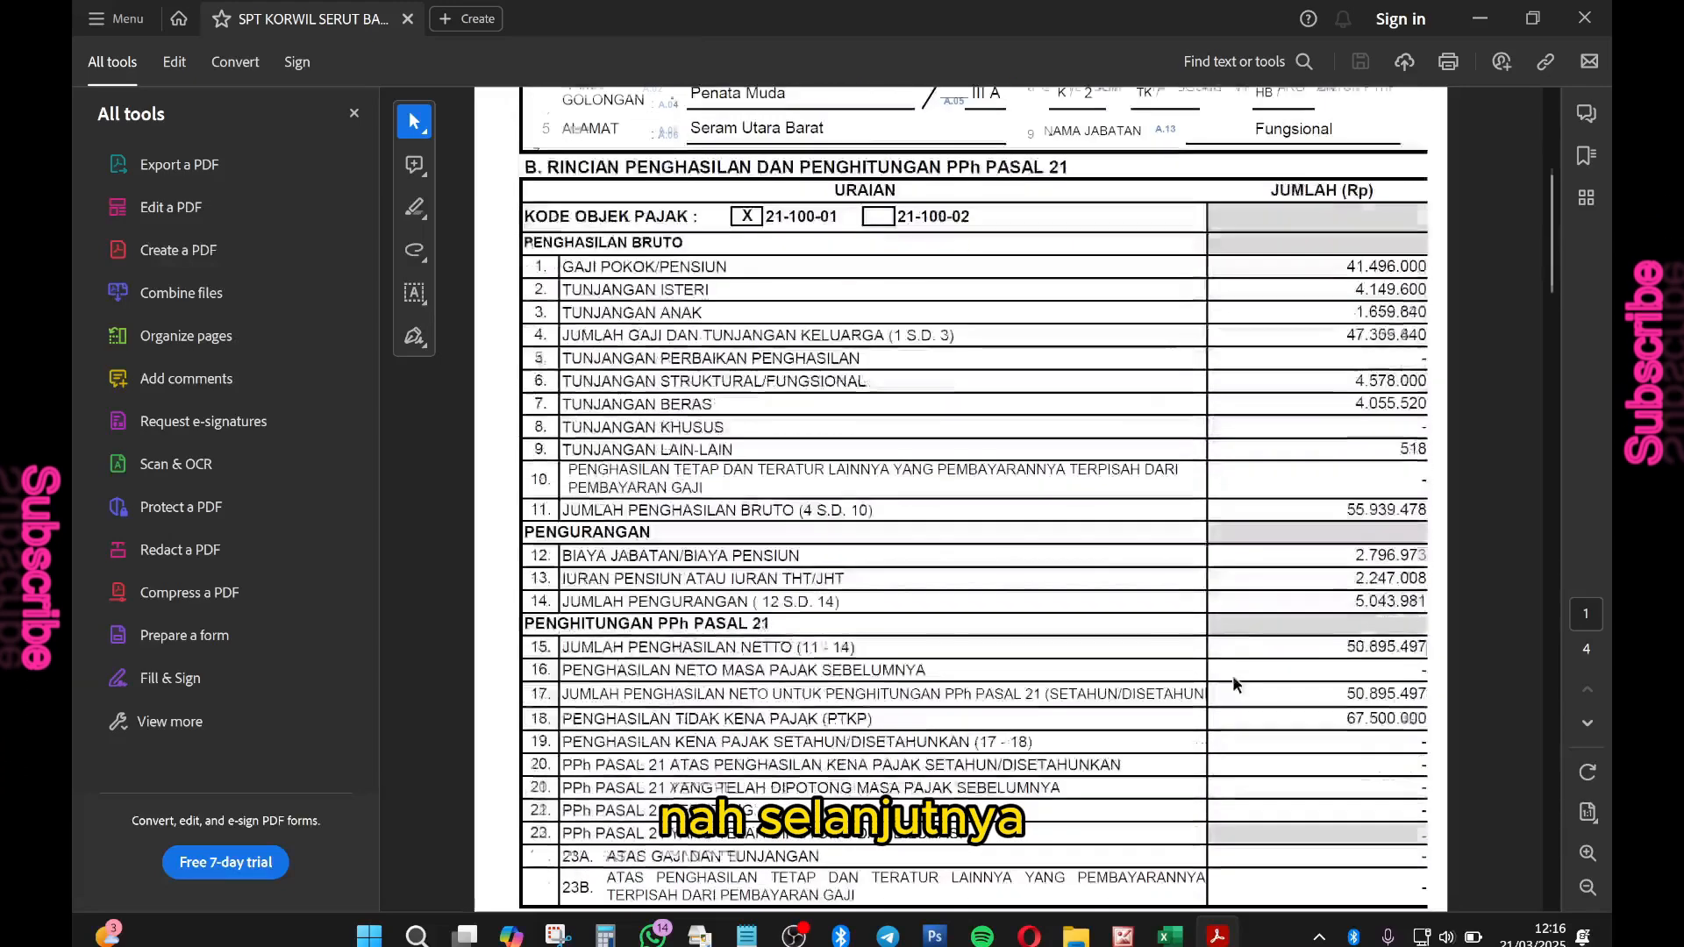
Return to the e-Filing form in Opera and answer Tidak to the business or freelance work and separate spousal tax obligation questions.
mouse_move(1172, 938)
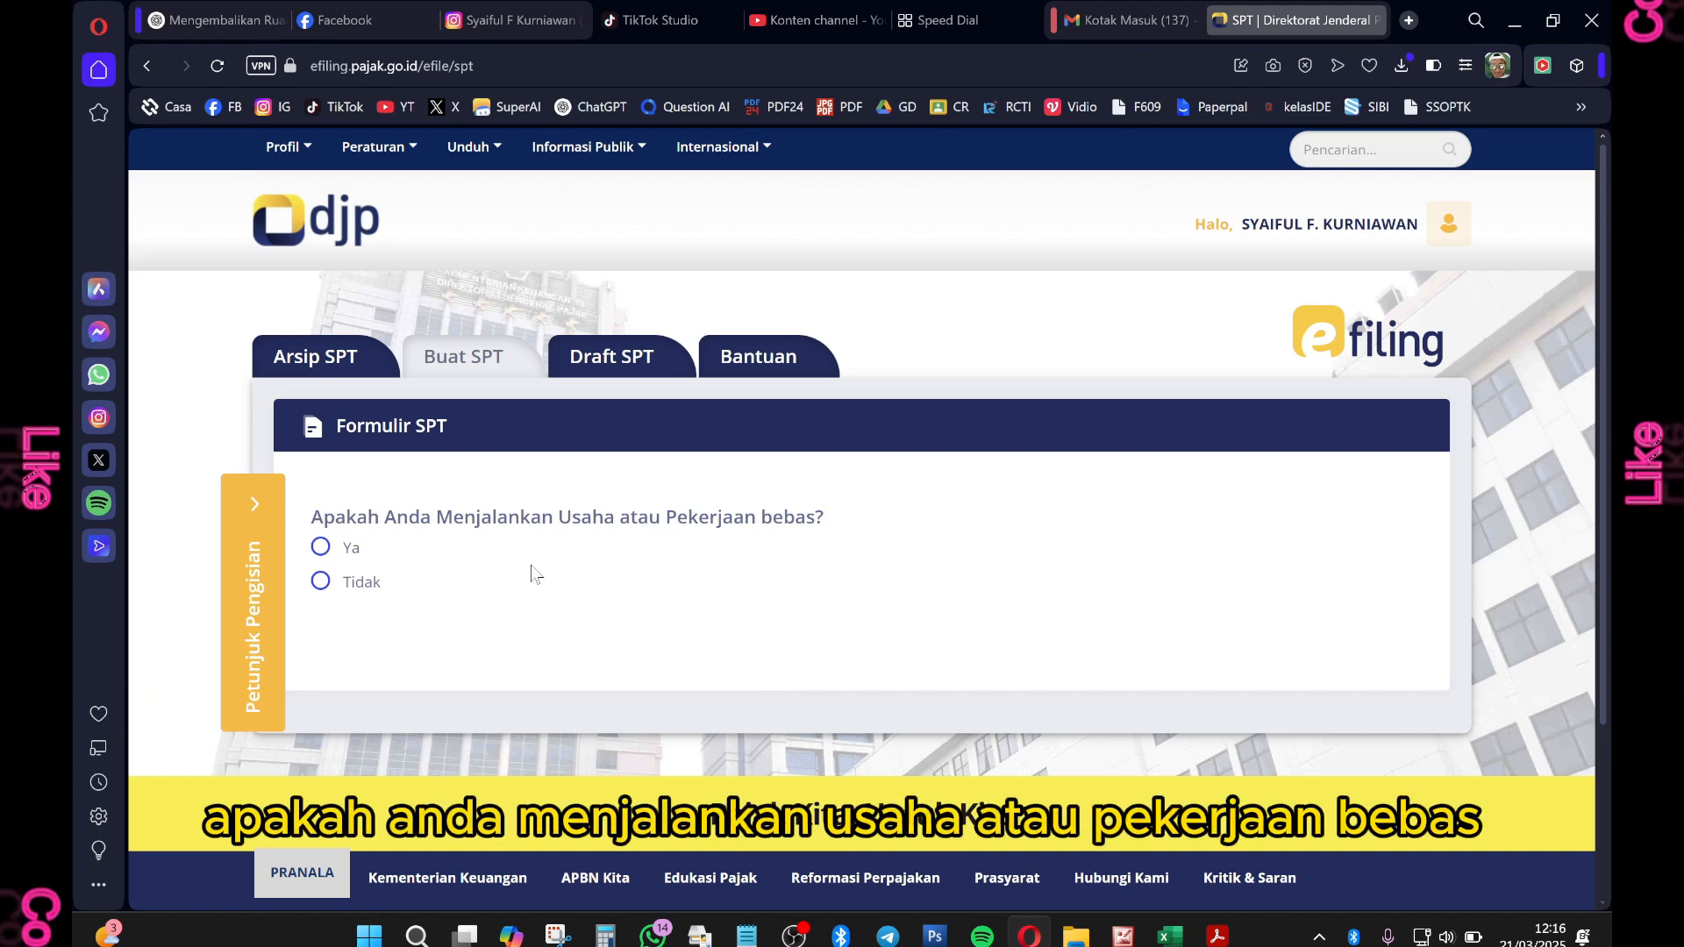
click(322, 583)
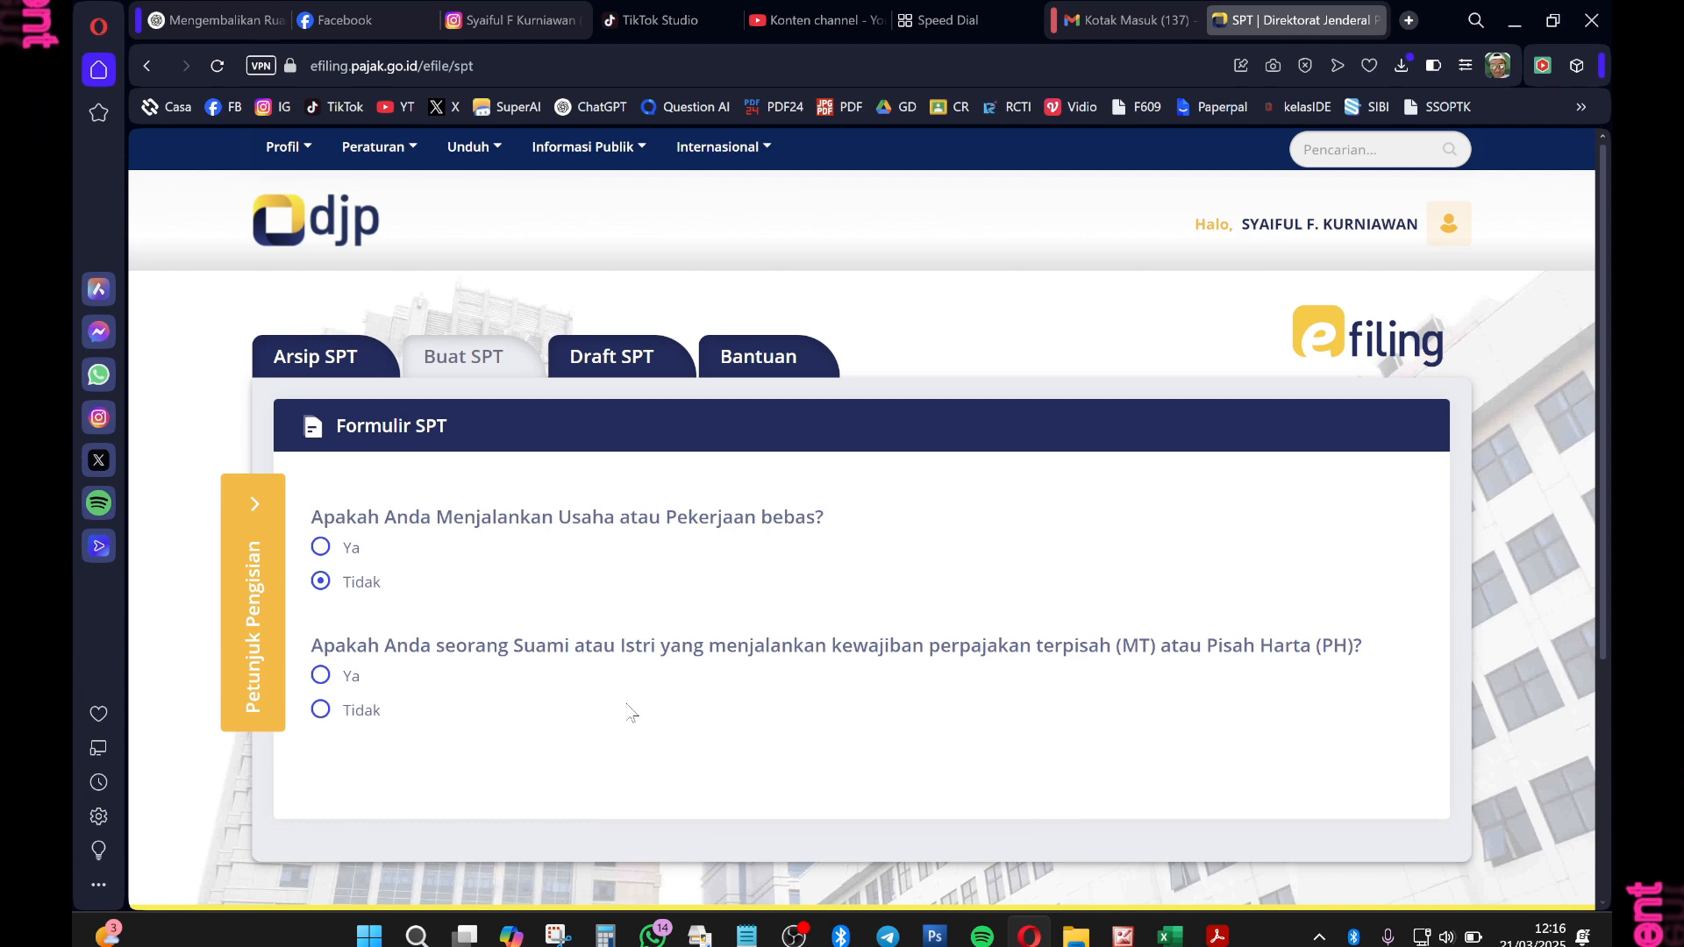
click(346, 714)
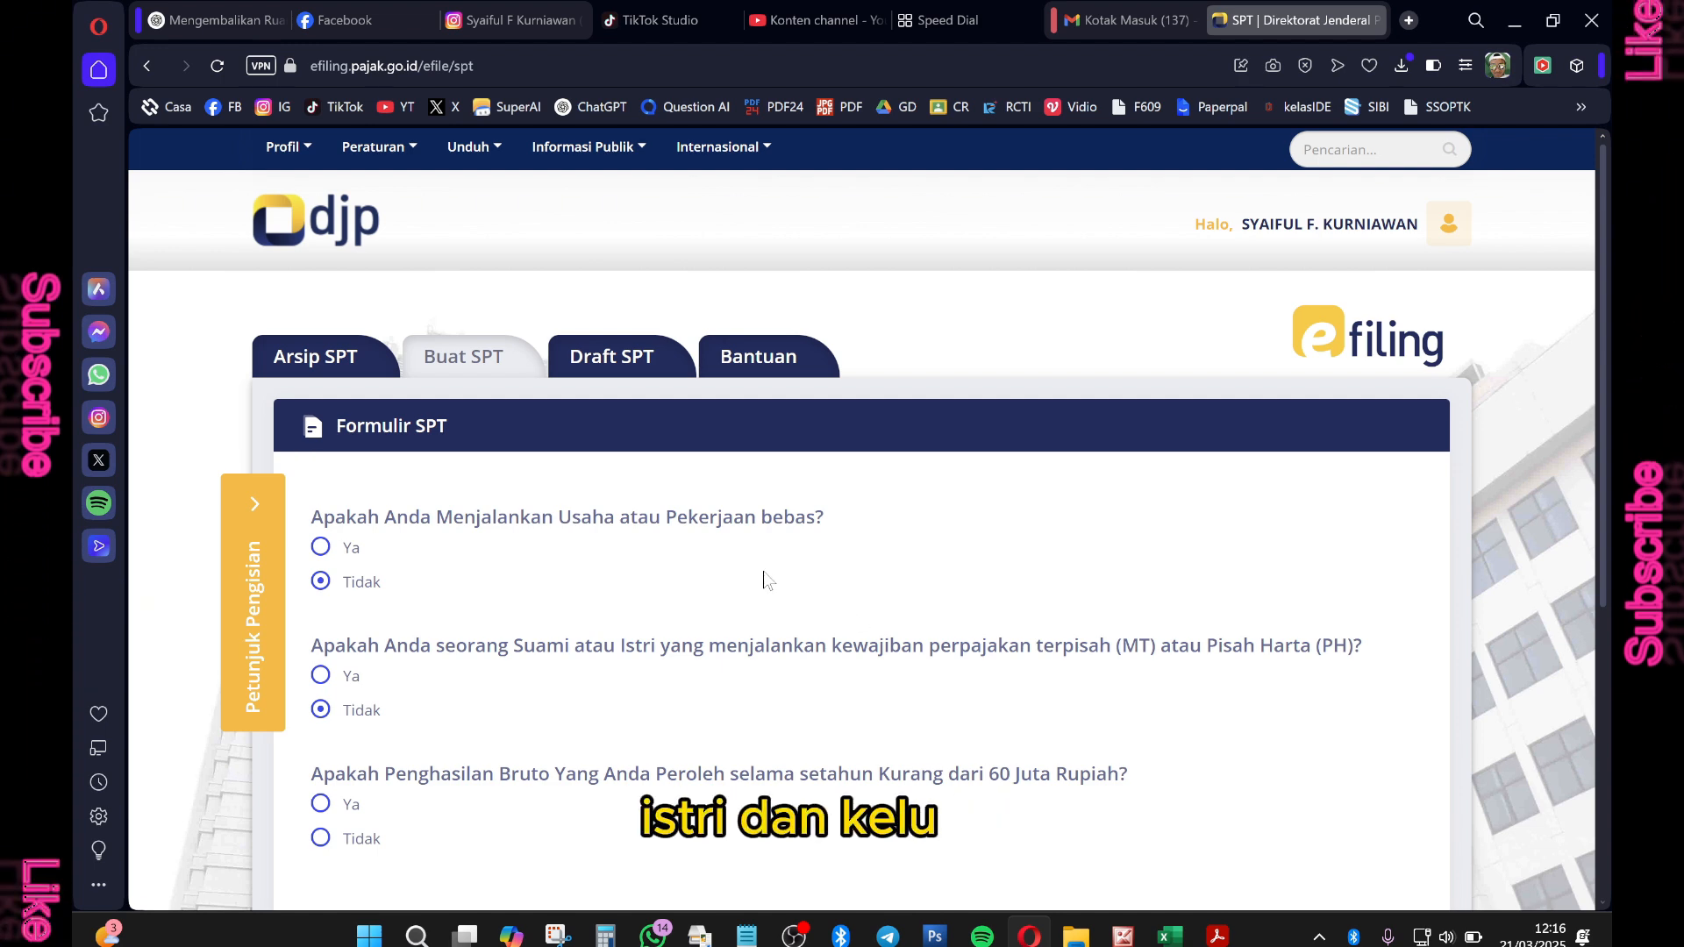
scroll(433, 620, down, 2)
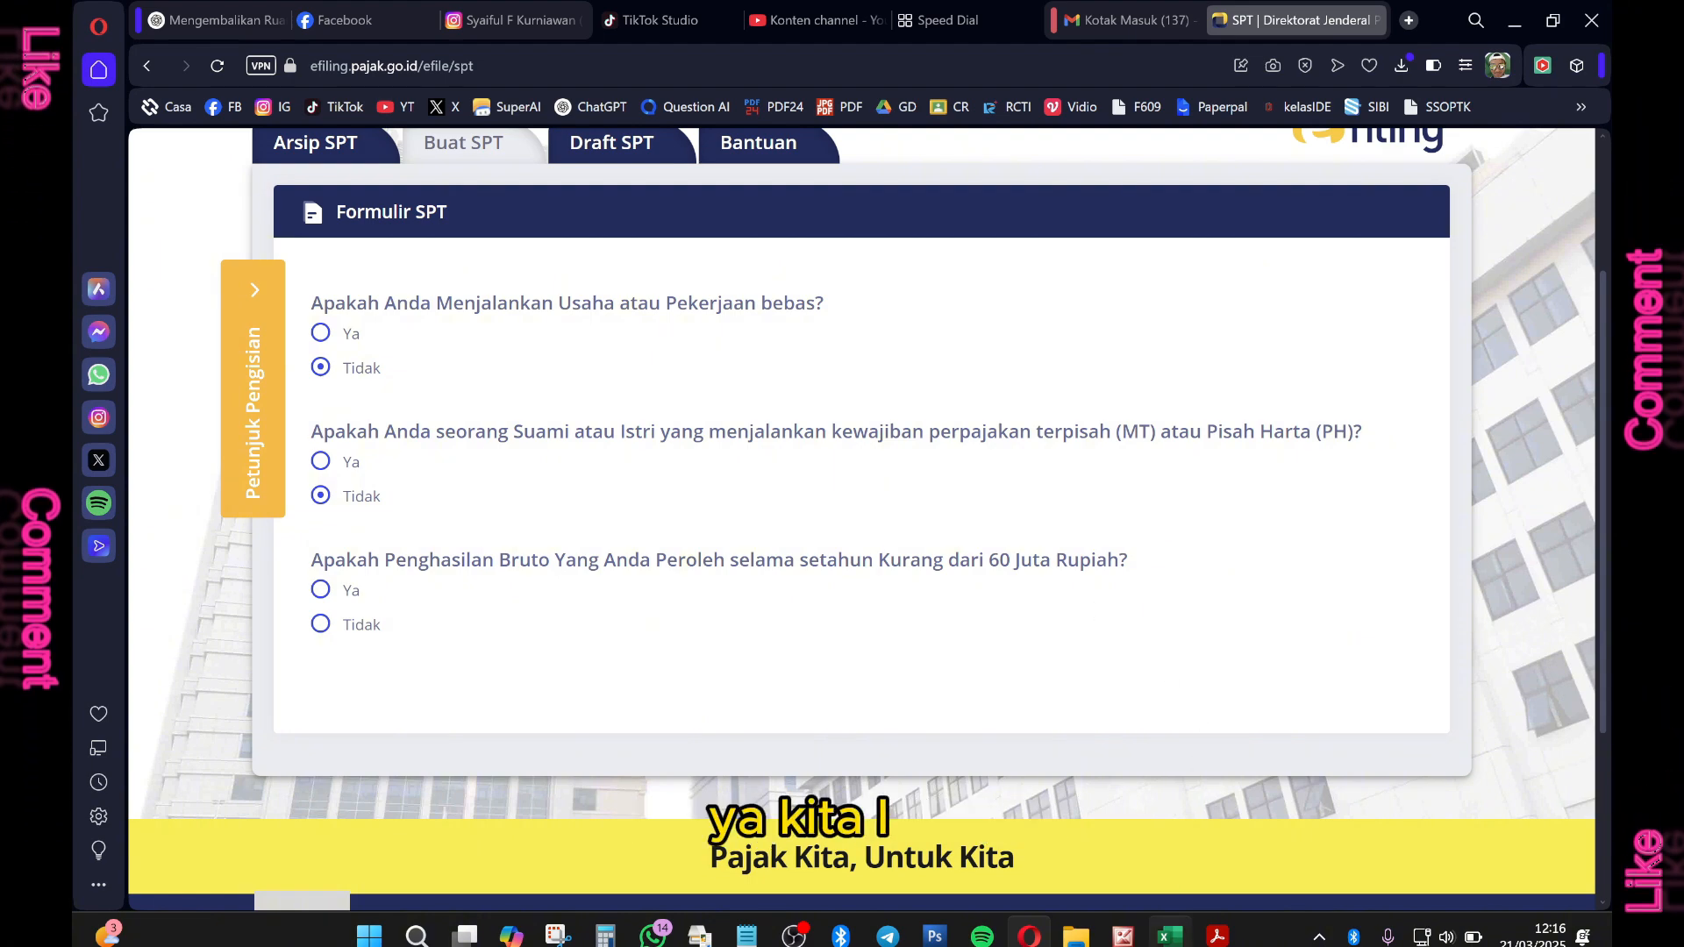
Check the total gross income at point 11 of the withholding PDF and answer Ya to gross income below 60 Juta Rupiah in e-Filing.
click(1218, 935)
scroll(1404, 544, down, 3)
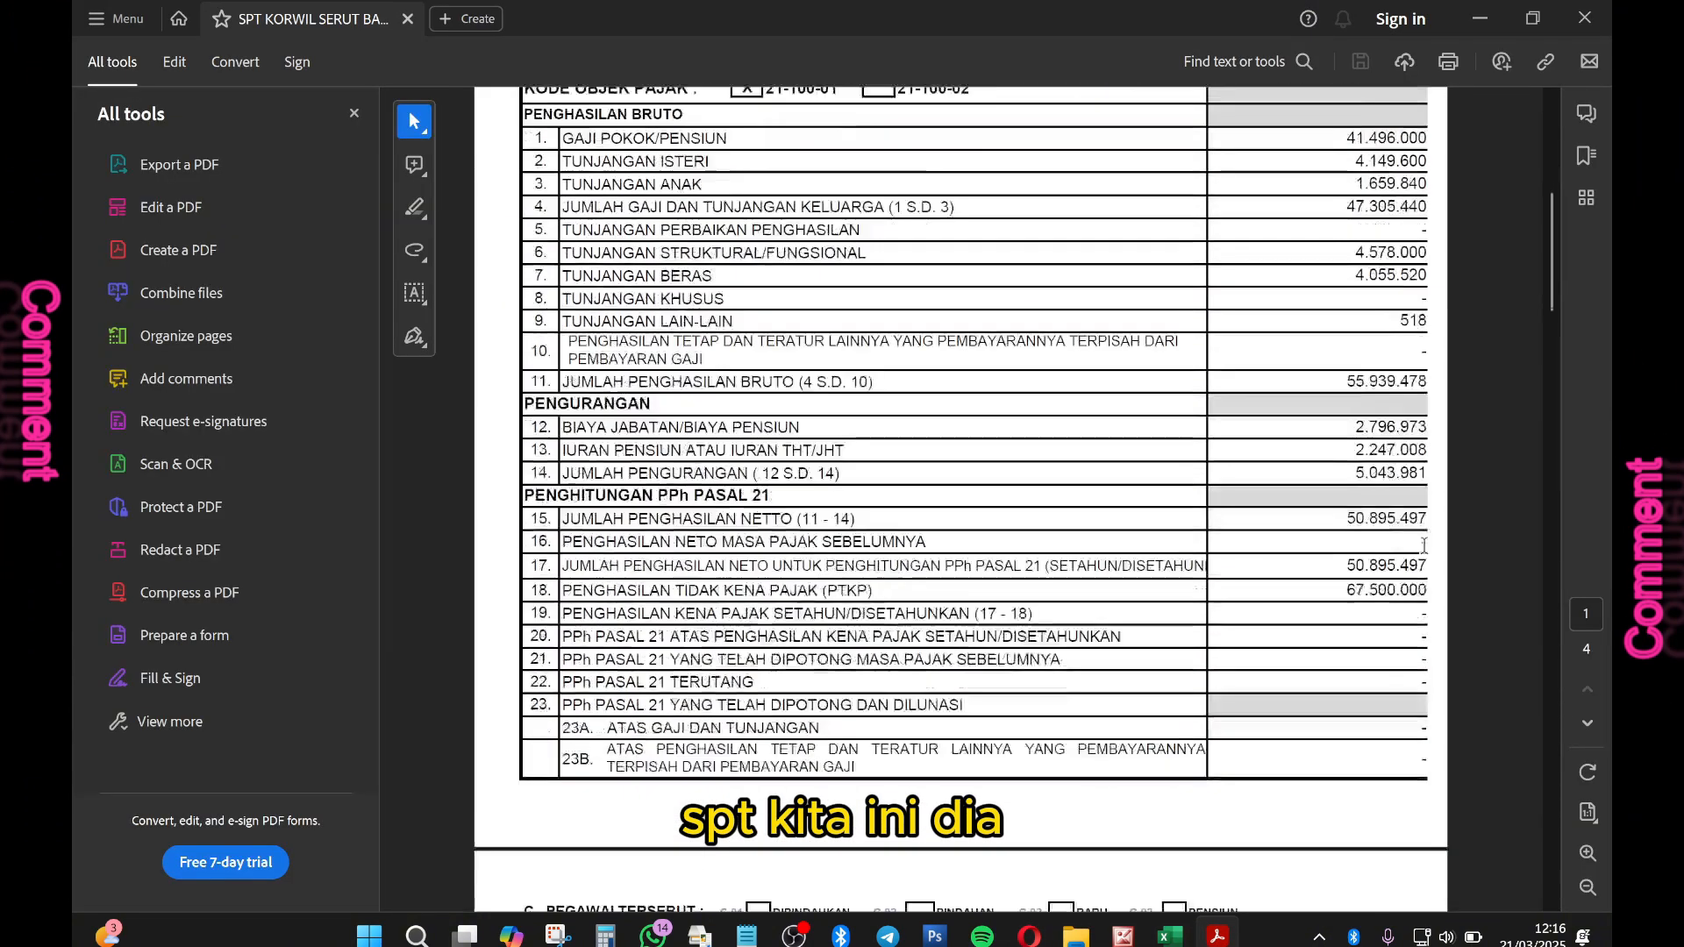
scroll(1512, 256, up, 3)
drag(1550, 213, 1553, 215)
scroll(580, 546, up, 1)
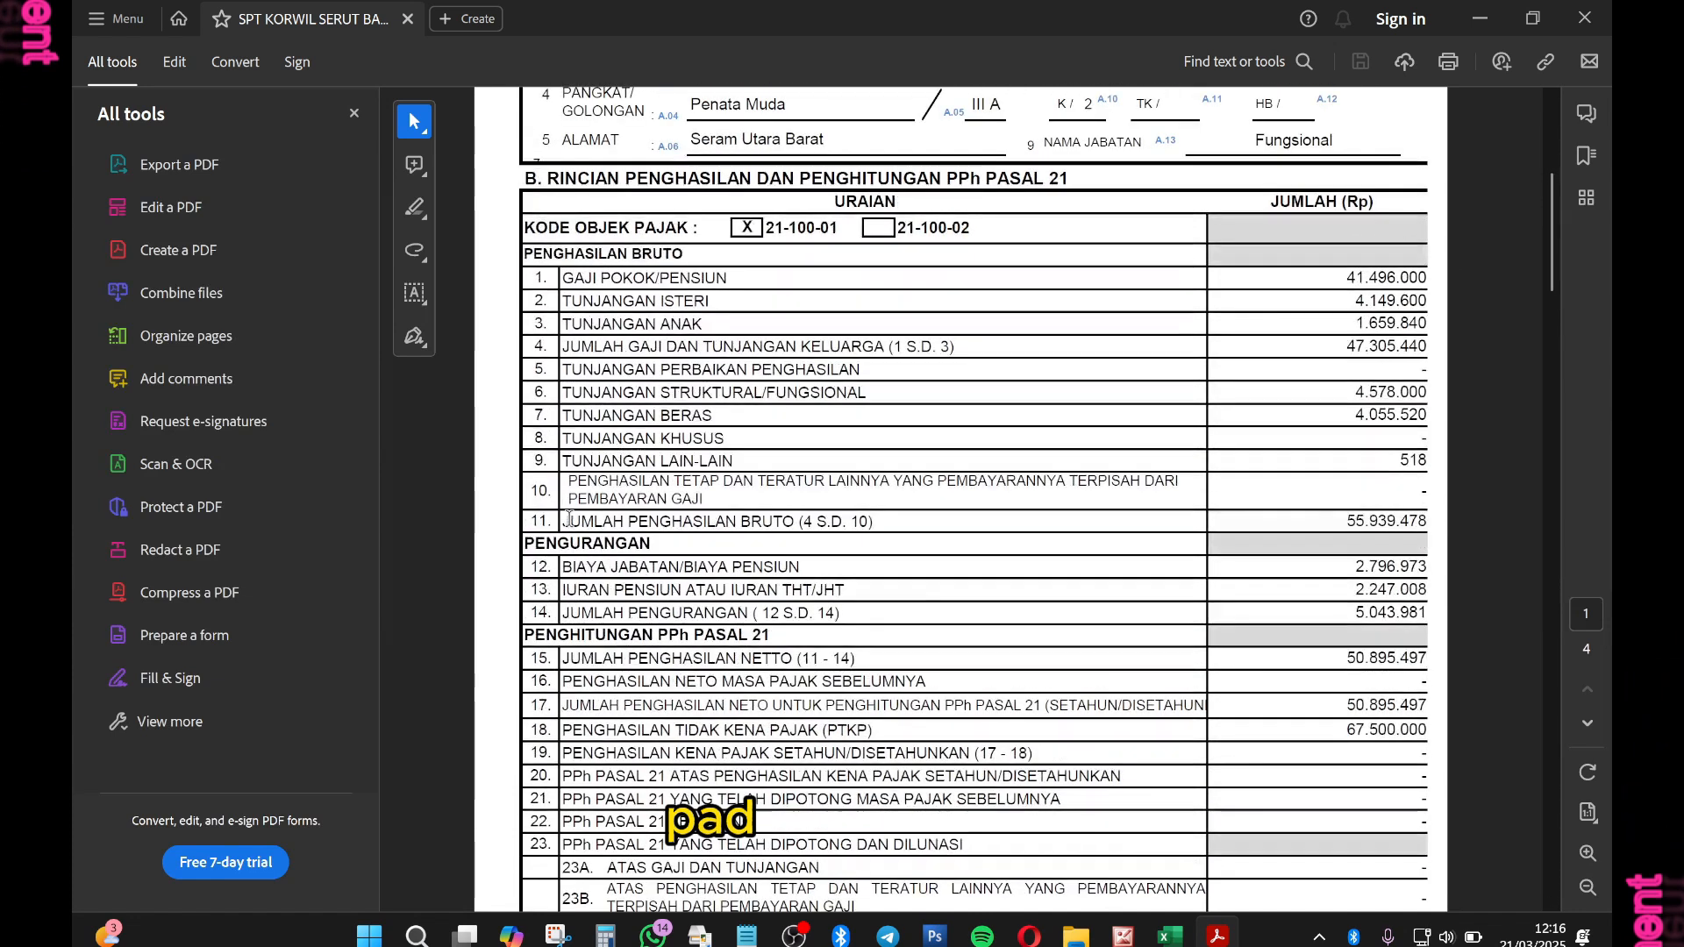
drag(544, 521, 553, 521)
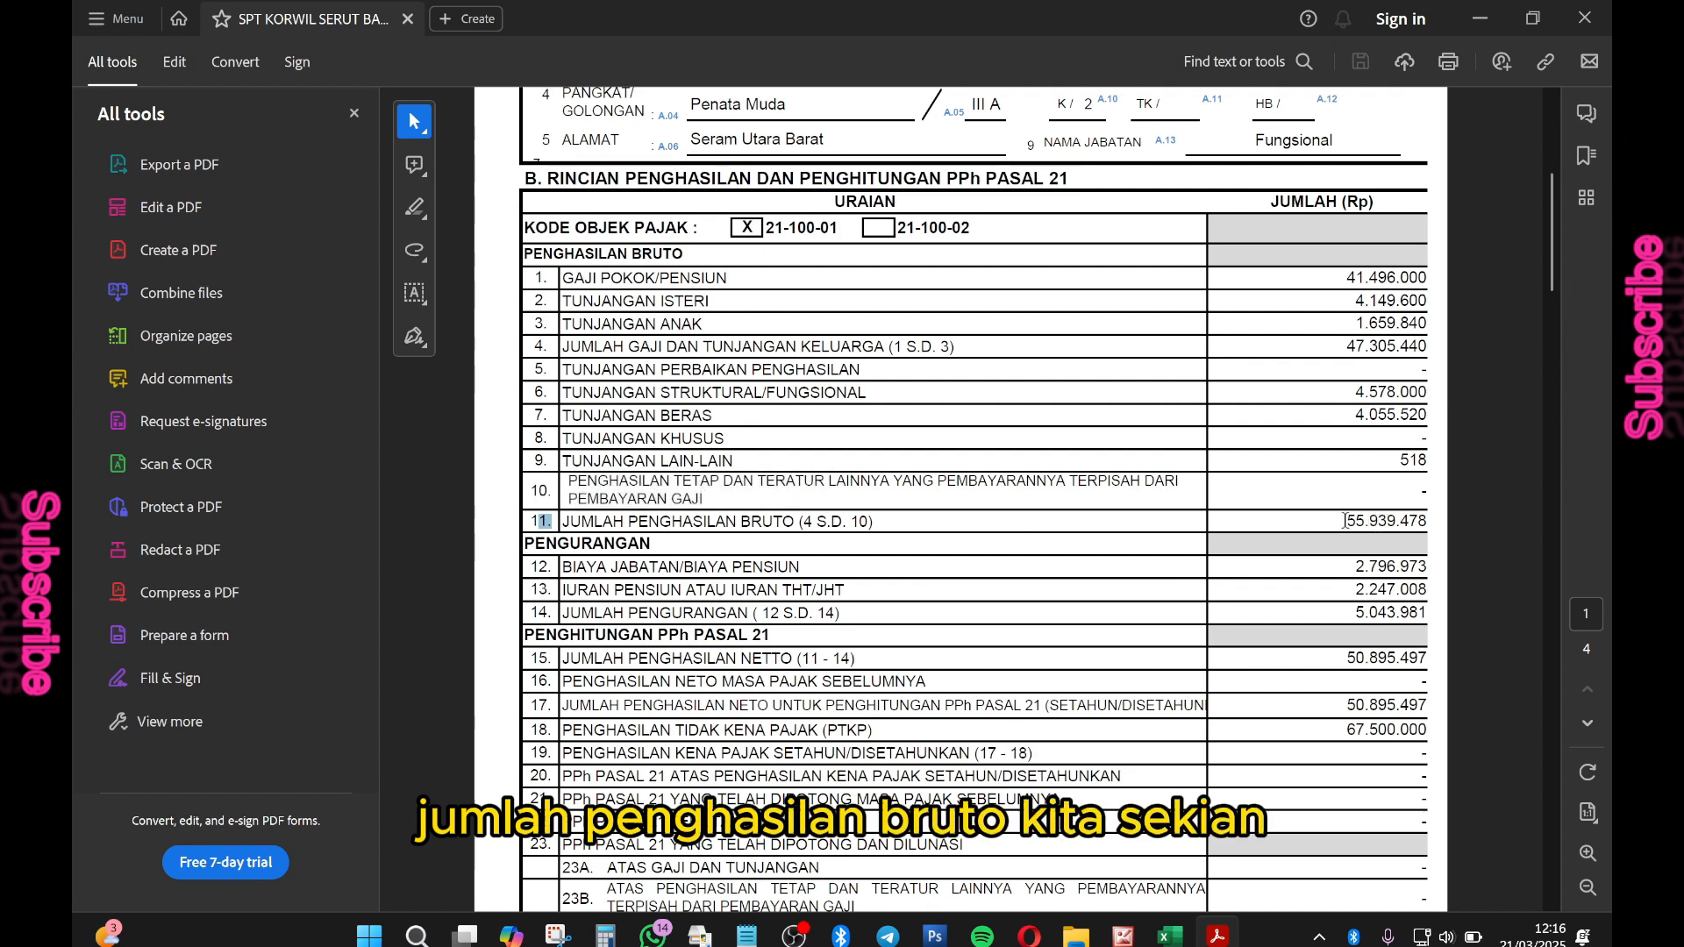
drag(1403, 518, 1428, 521)
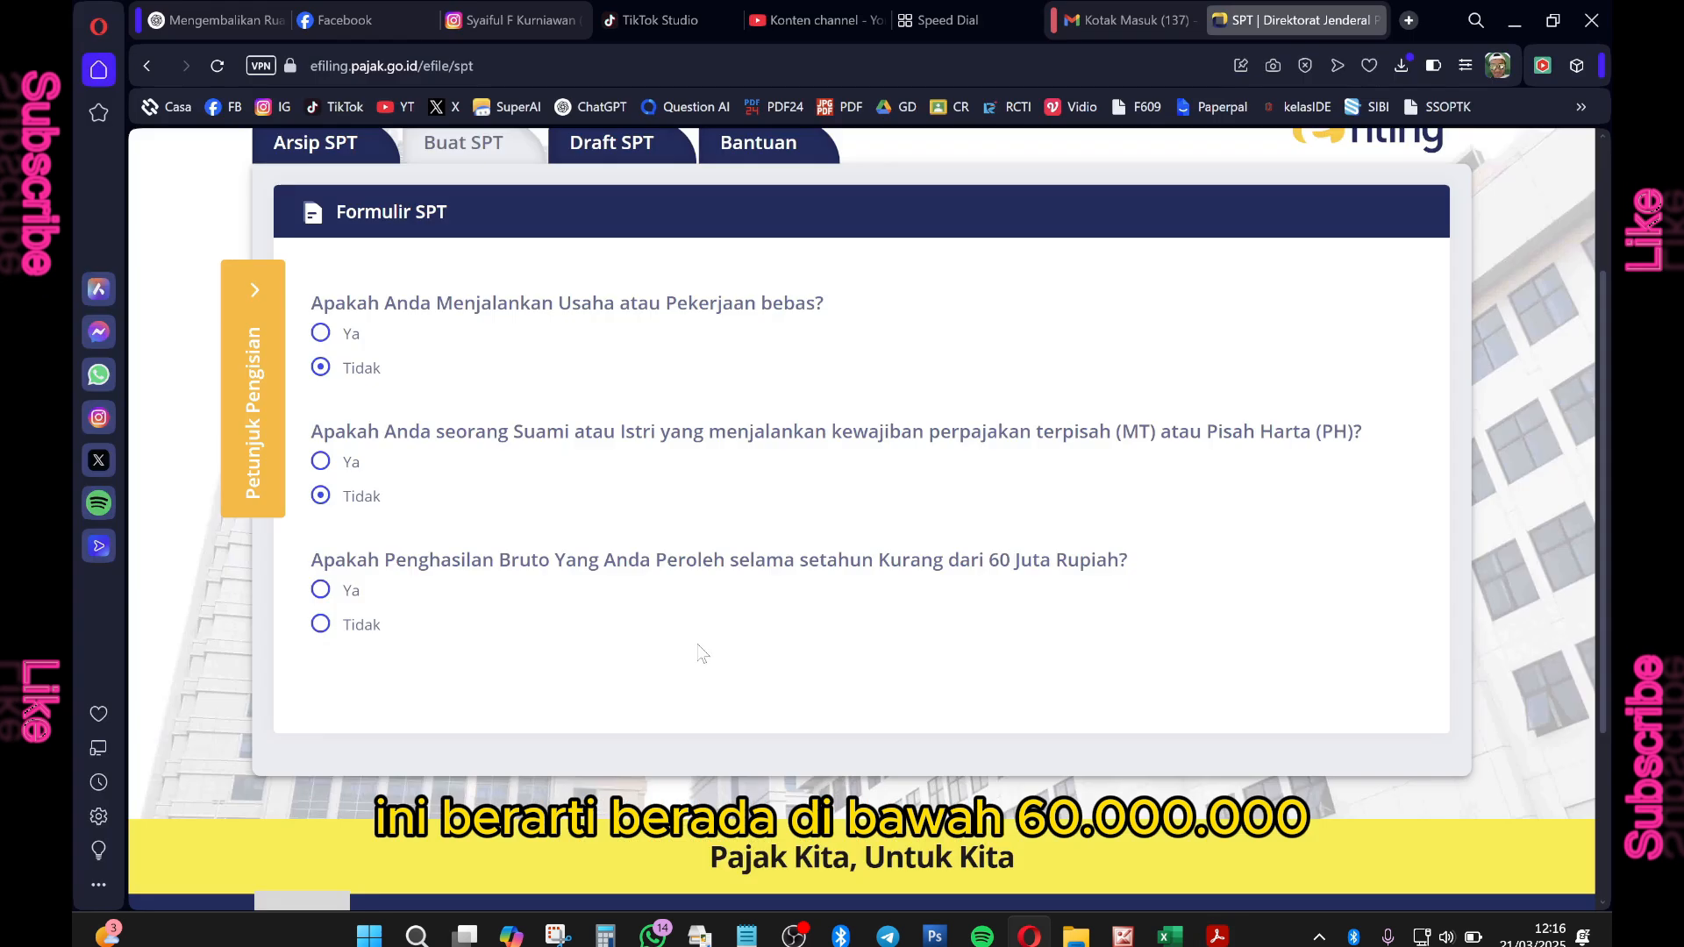
click(321, 592)
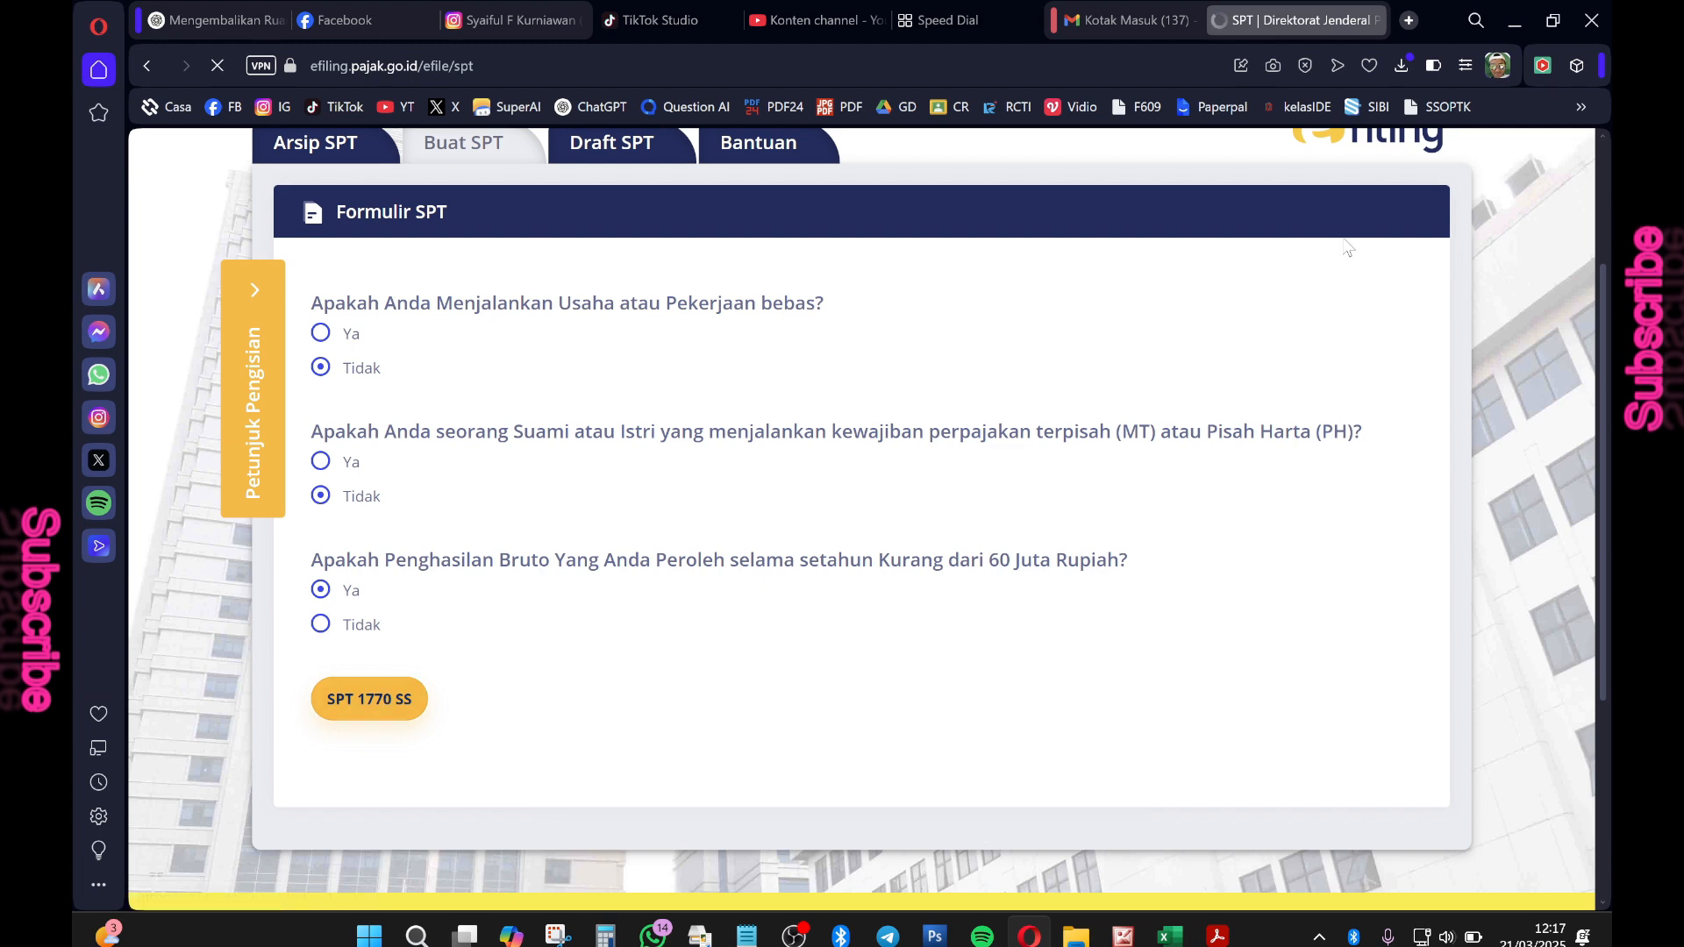
Select the tax year in the Data Formulir section of the SPT 1770 SS form.
scroll(1056, 365, down, 4)
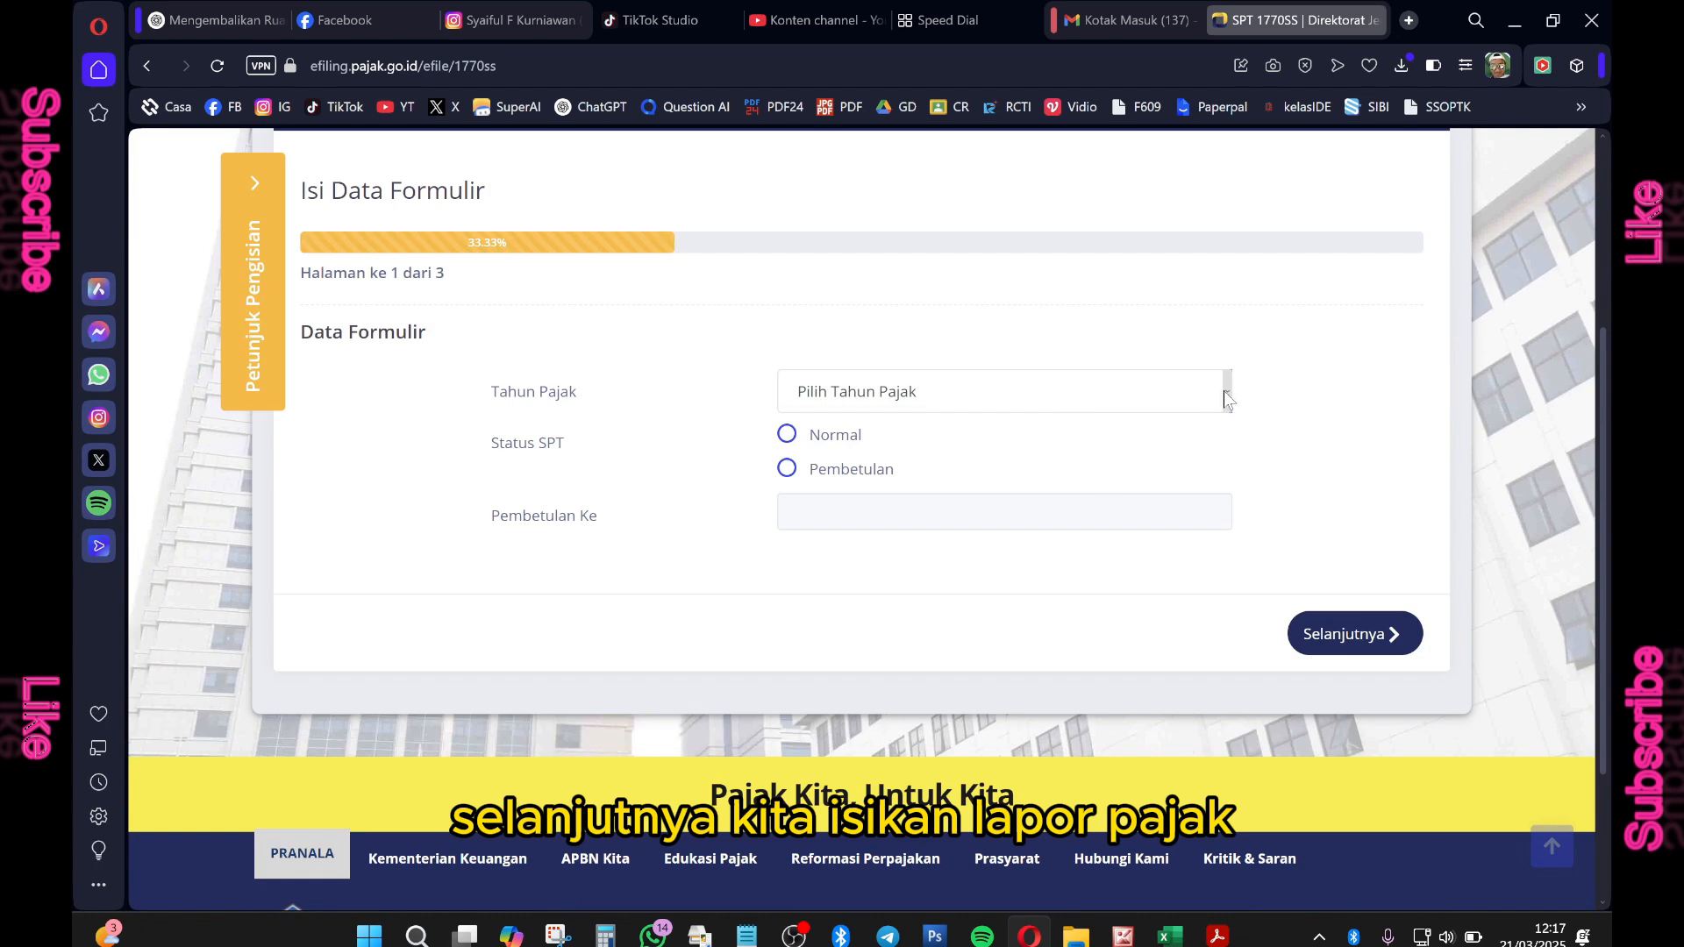
click(1072, 405)
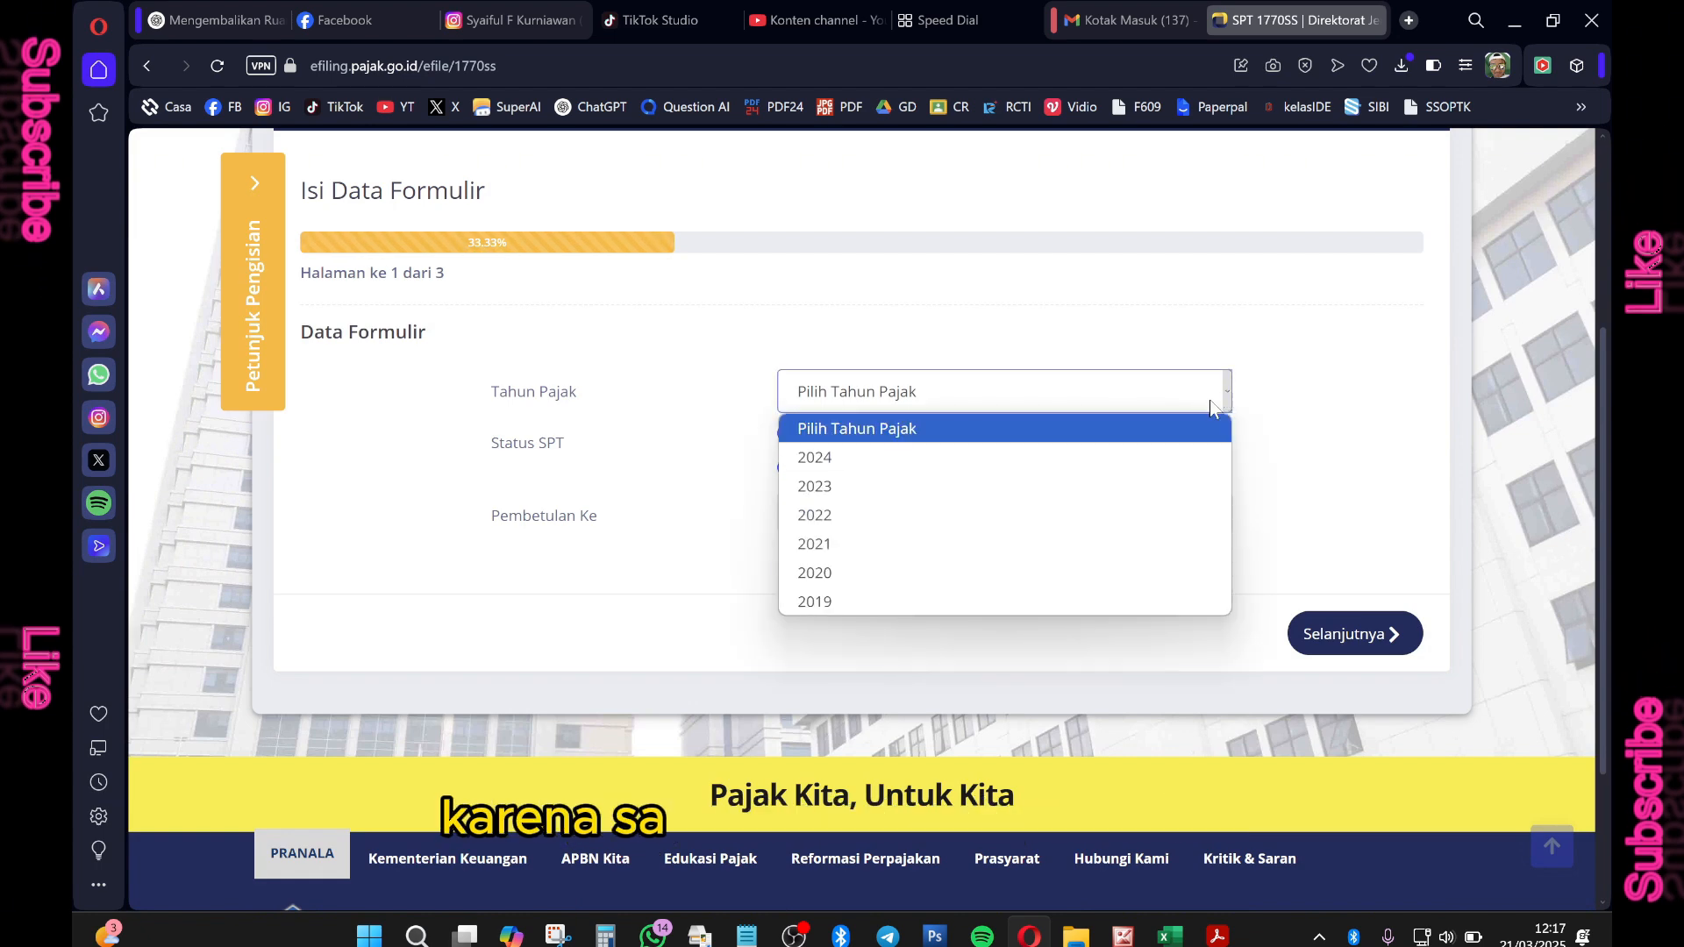
click(836, 602)
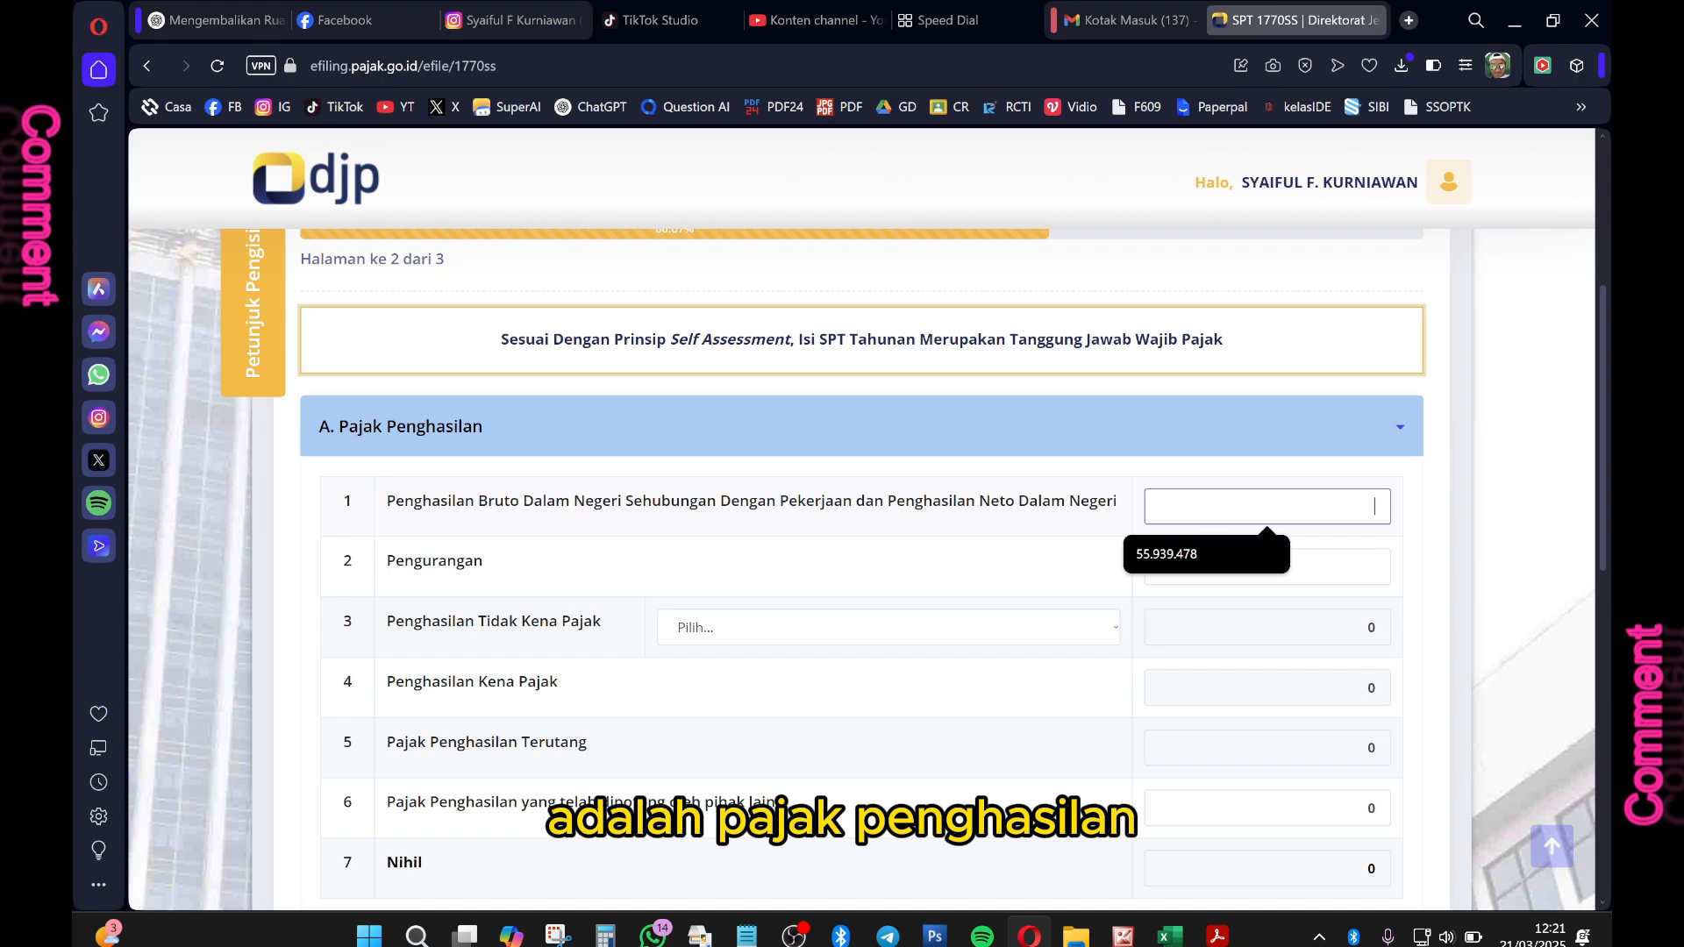
Copy the total gross income 55.939.478 from point 11 of the withholding PDF for the Penghasilan Bruto field in row 1.
scroll(448, 534, down, 1)
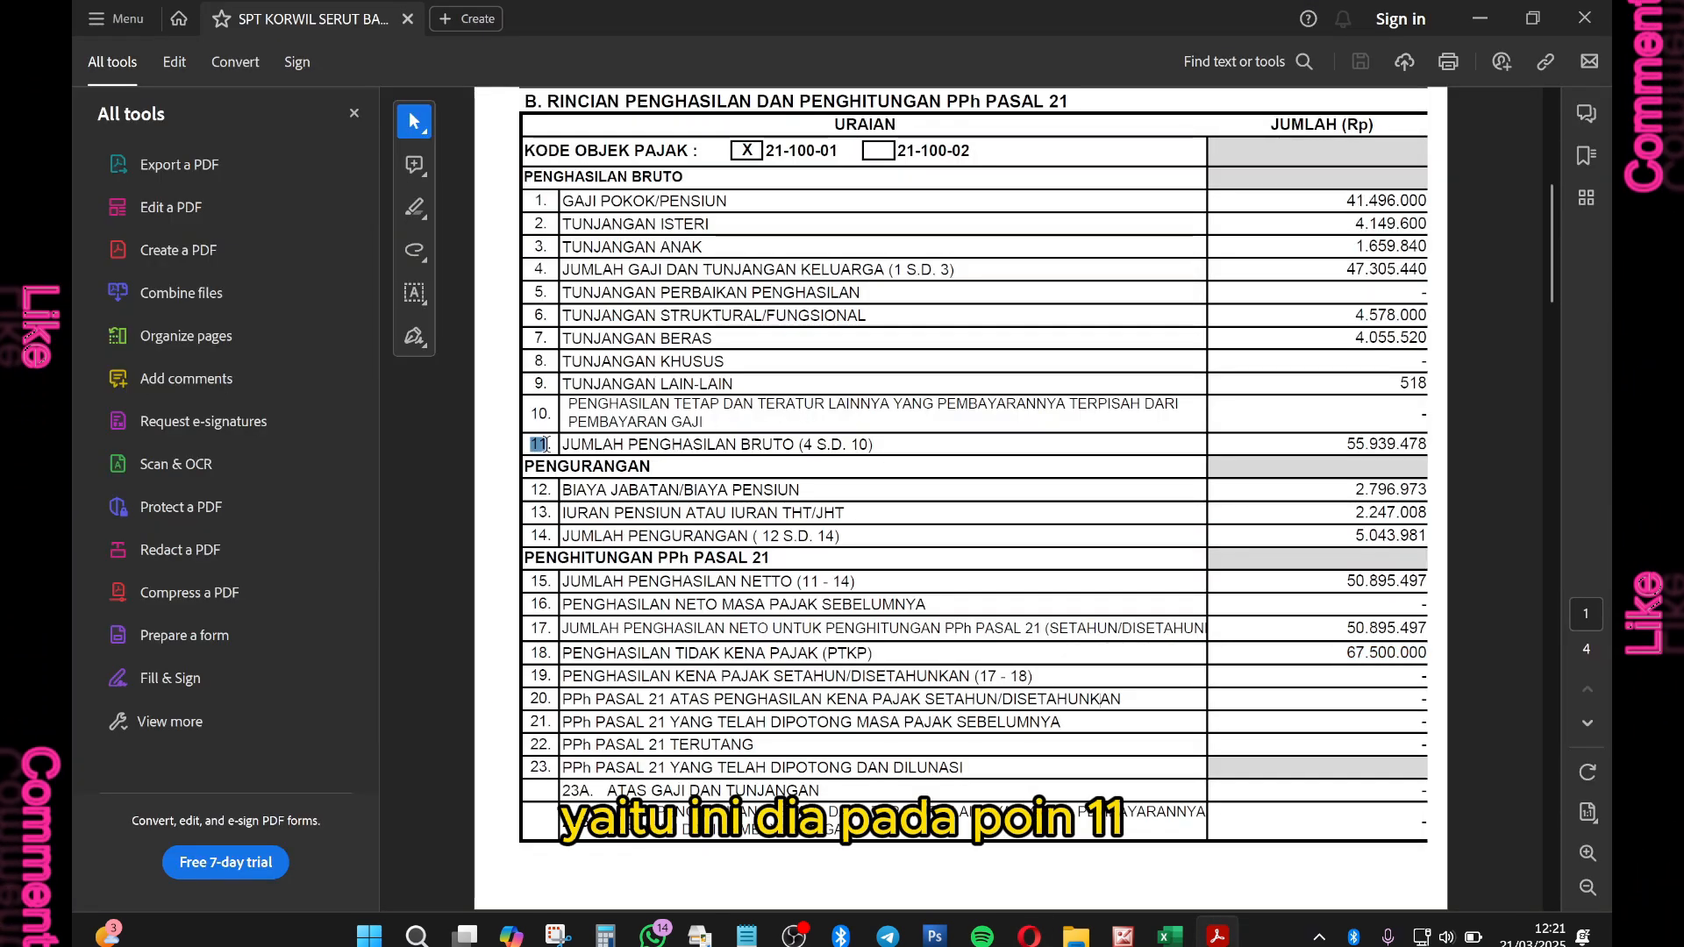
drag(547, 445, 834, 405)
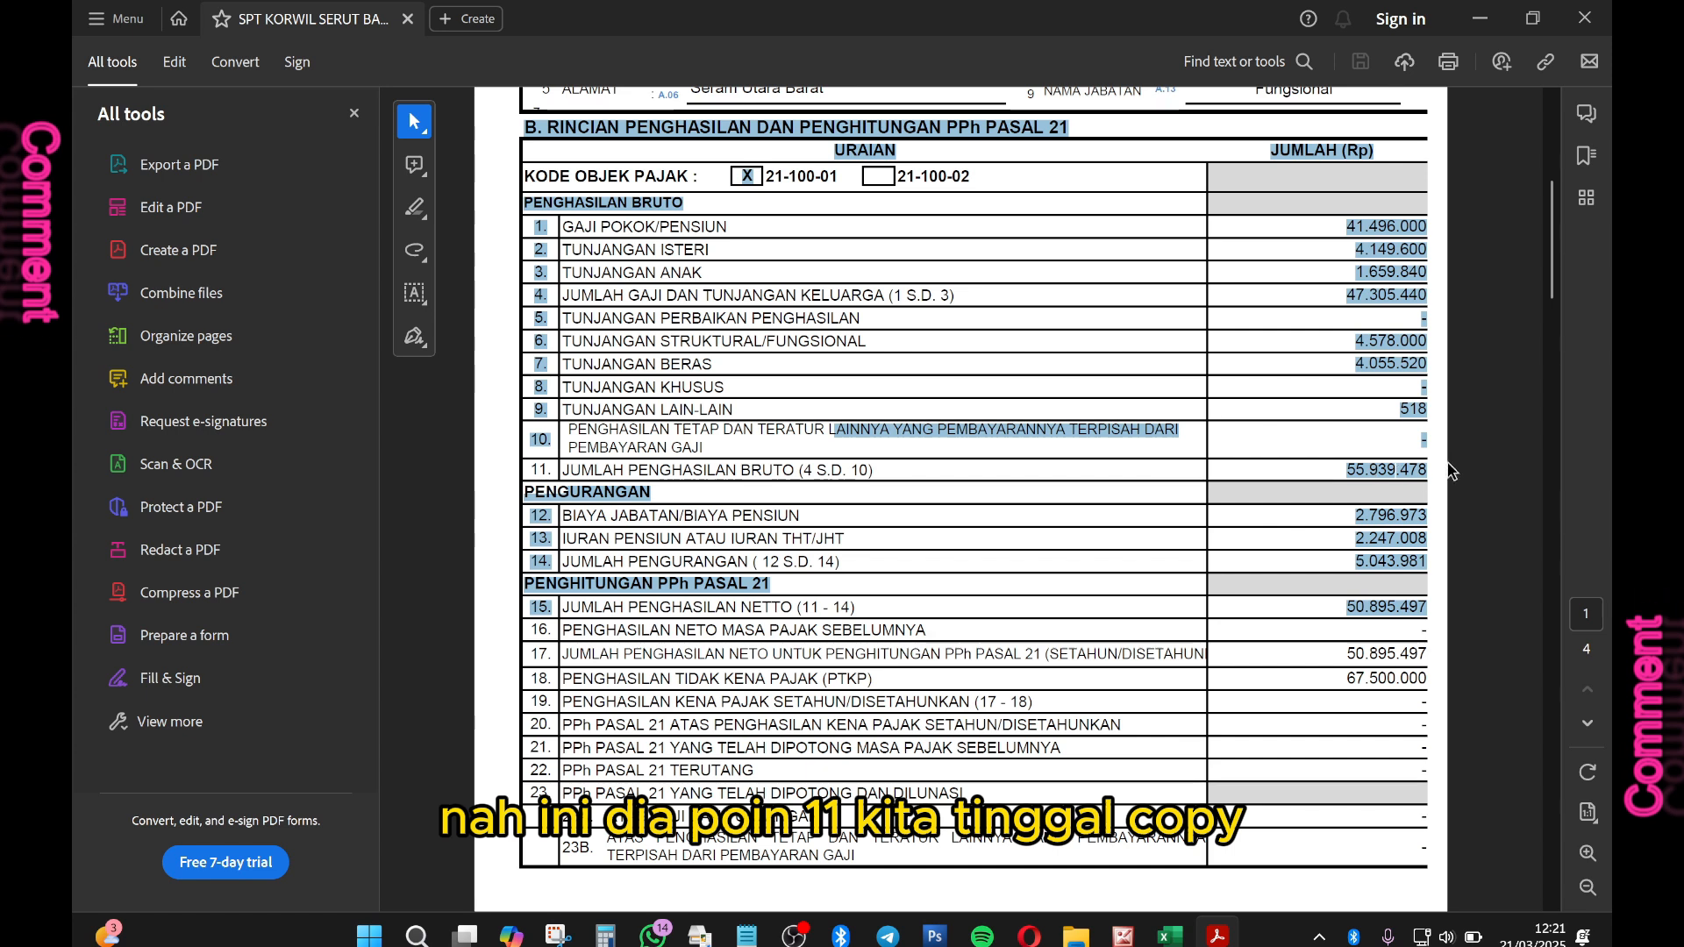
click(1251, 477)
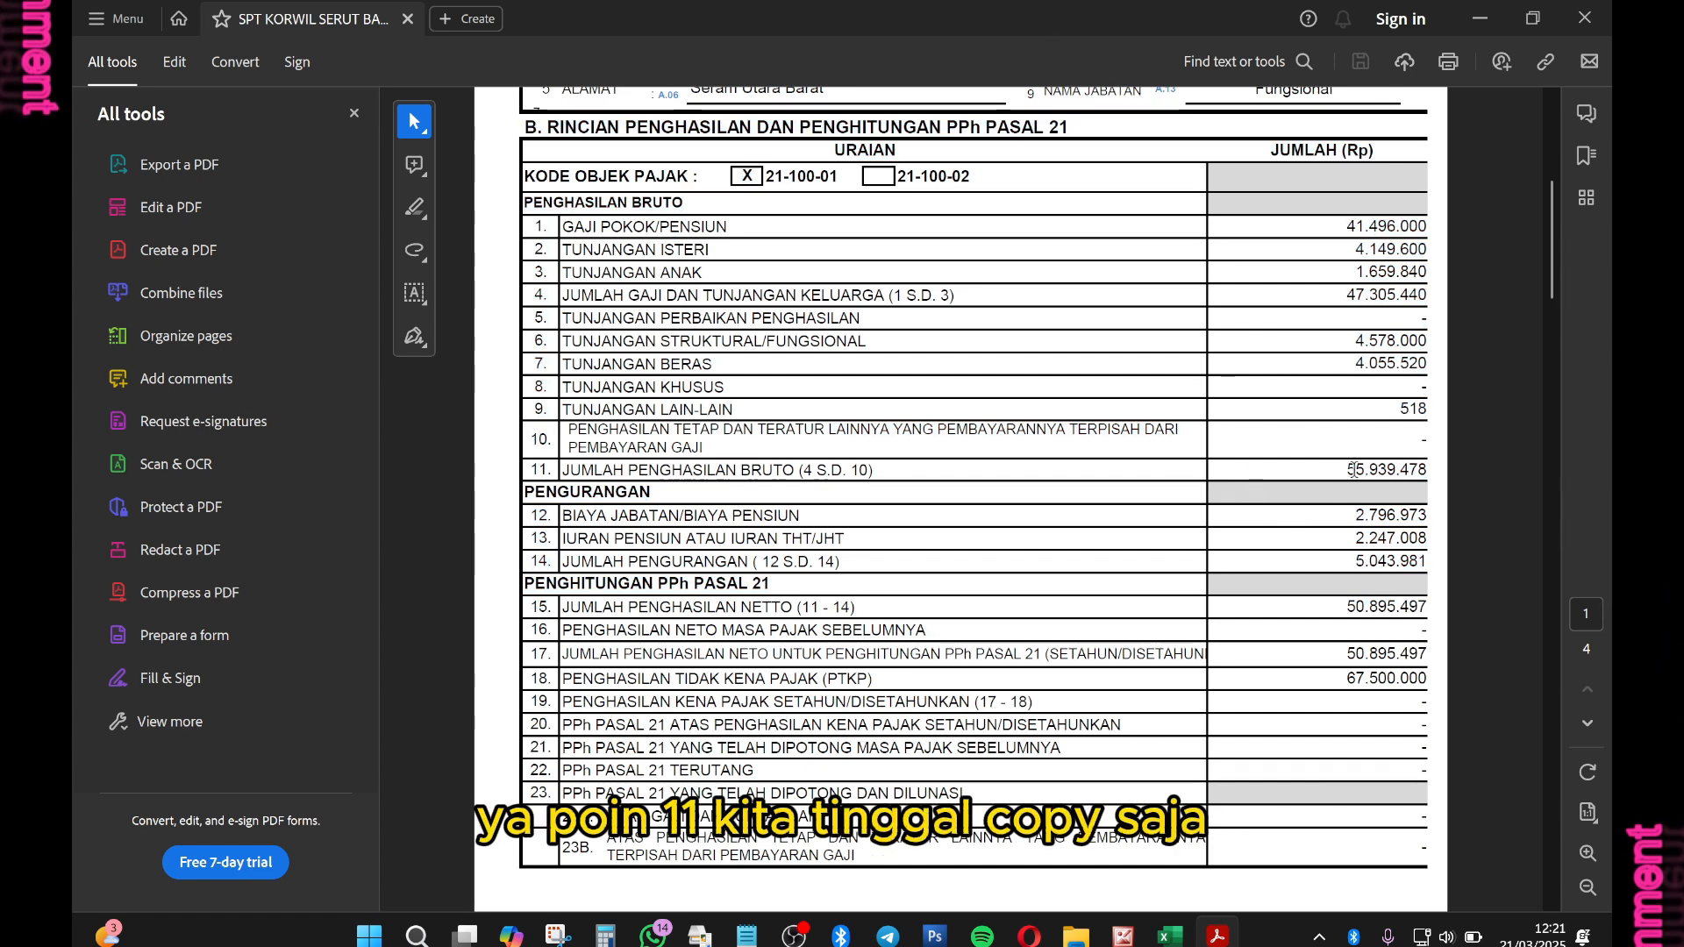
drag(1422, 470, 1427, 470)
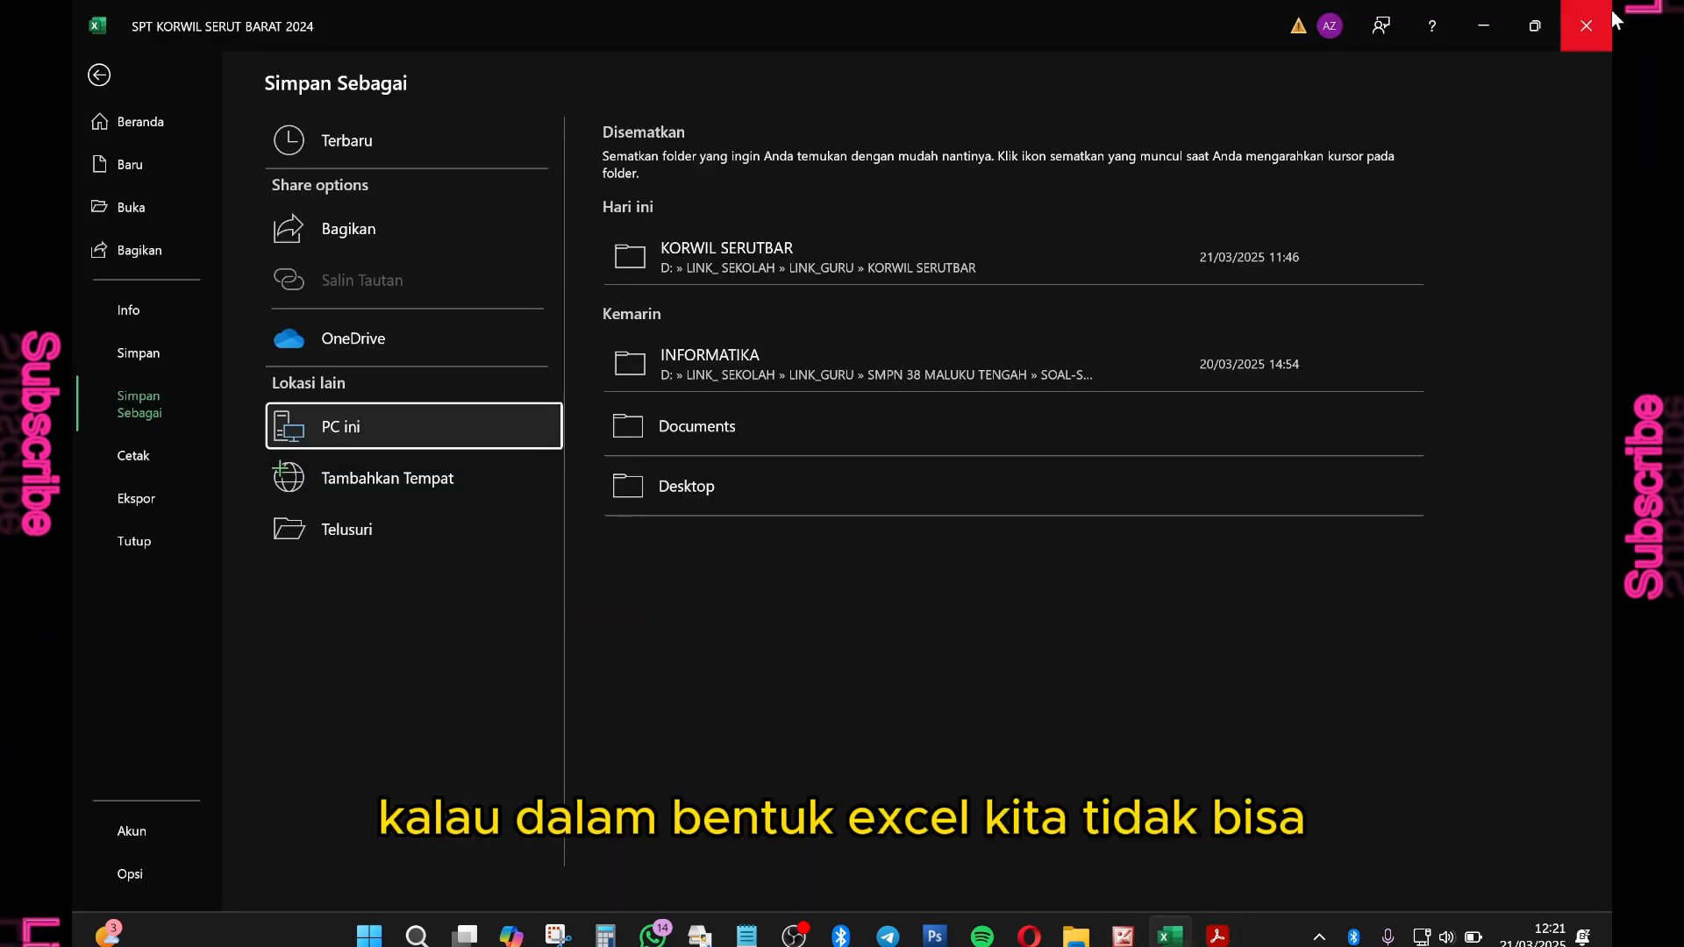
click(1603, 28)
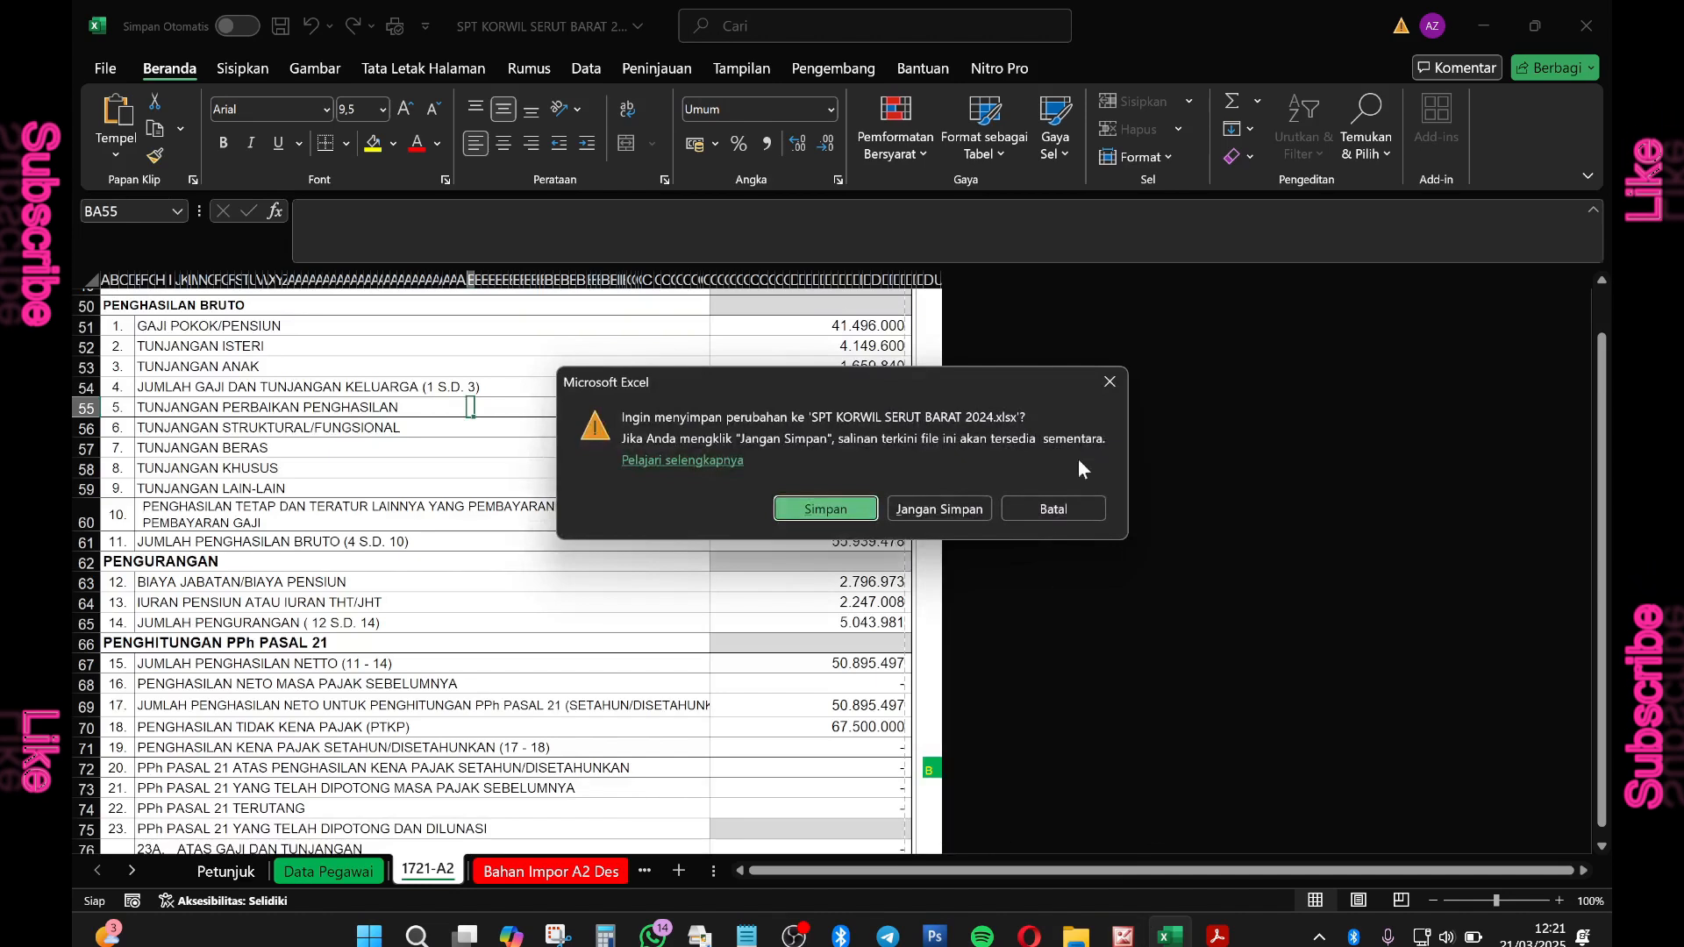
click(1063, 509)
click(594, 603)
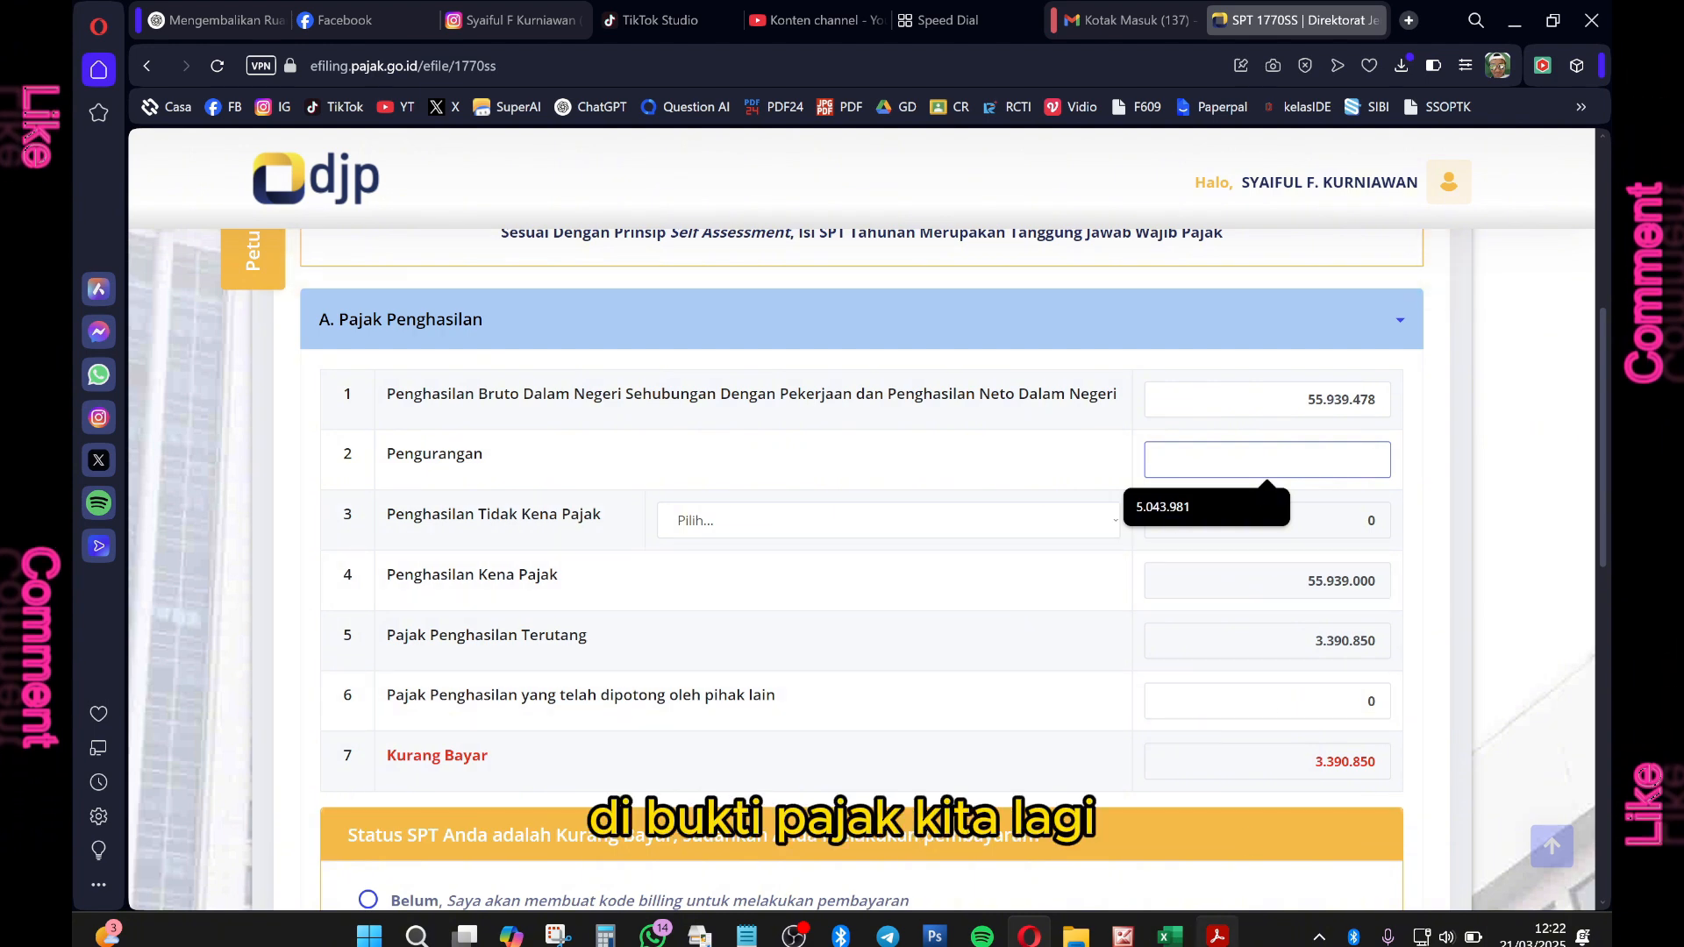
Copy the total deductions 5.043.981 from point 14 of the withholding PDF into the Pengurangan field in row 2.
click(1218, 935)
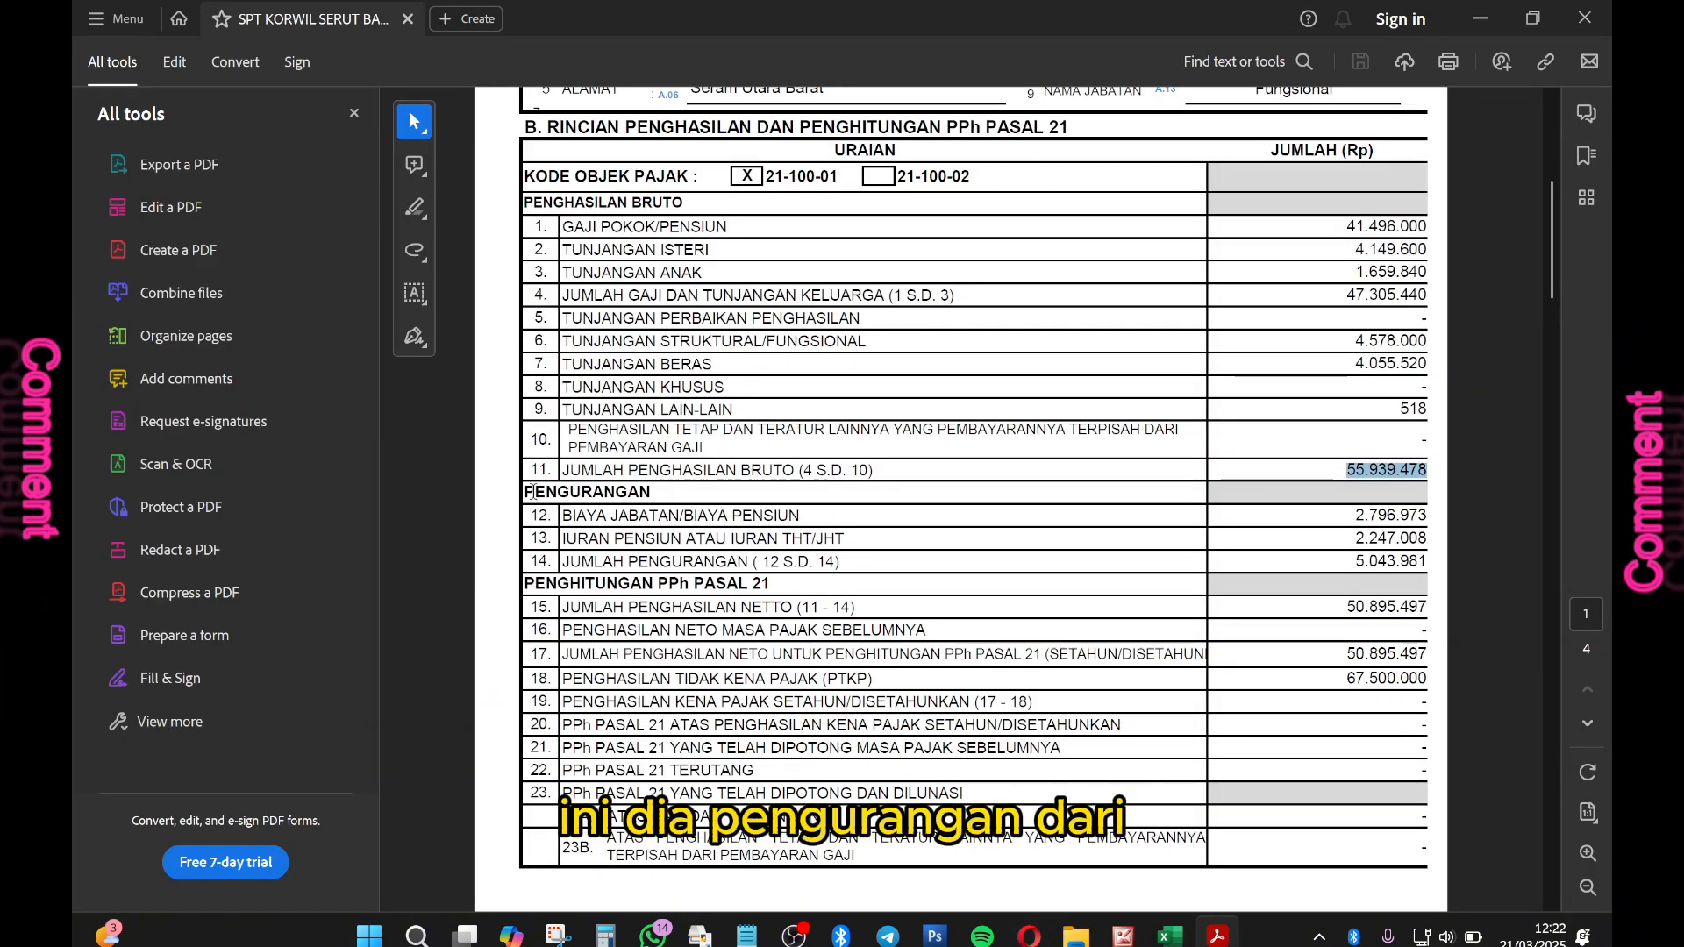
drag(623, 487, 835, 431)
scroll(1190, 241, up, 3)
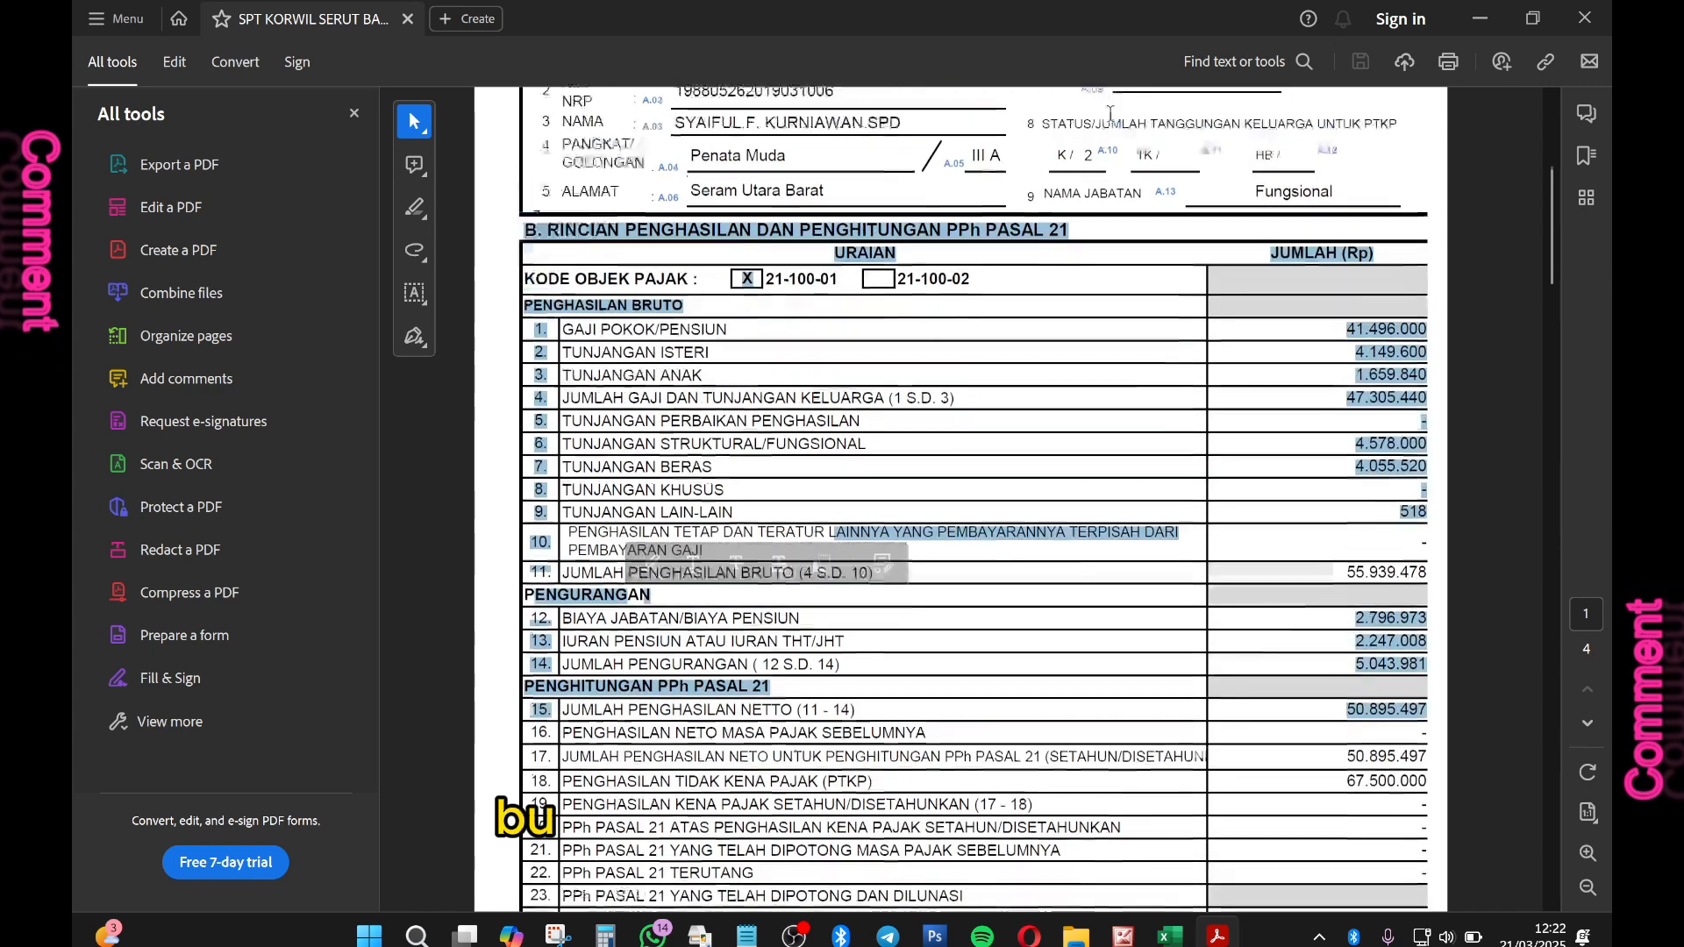
scroll(574, 557, down, 2)
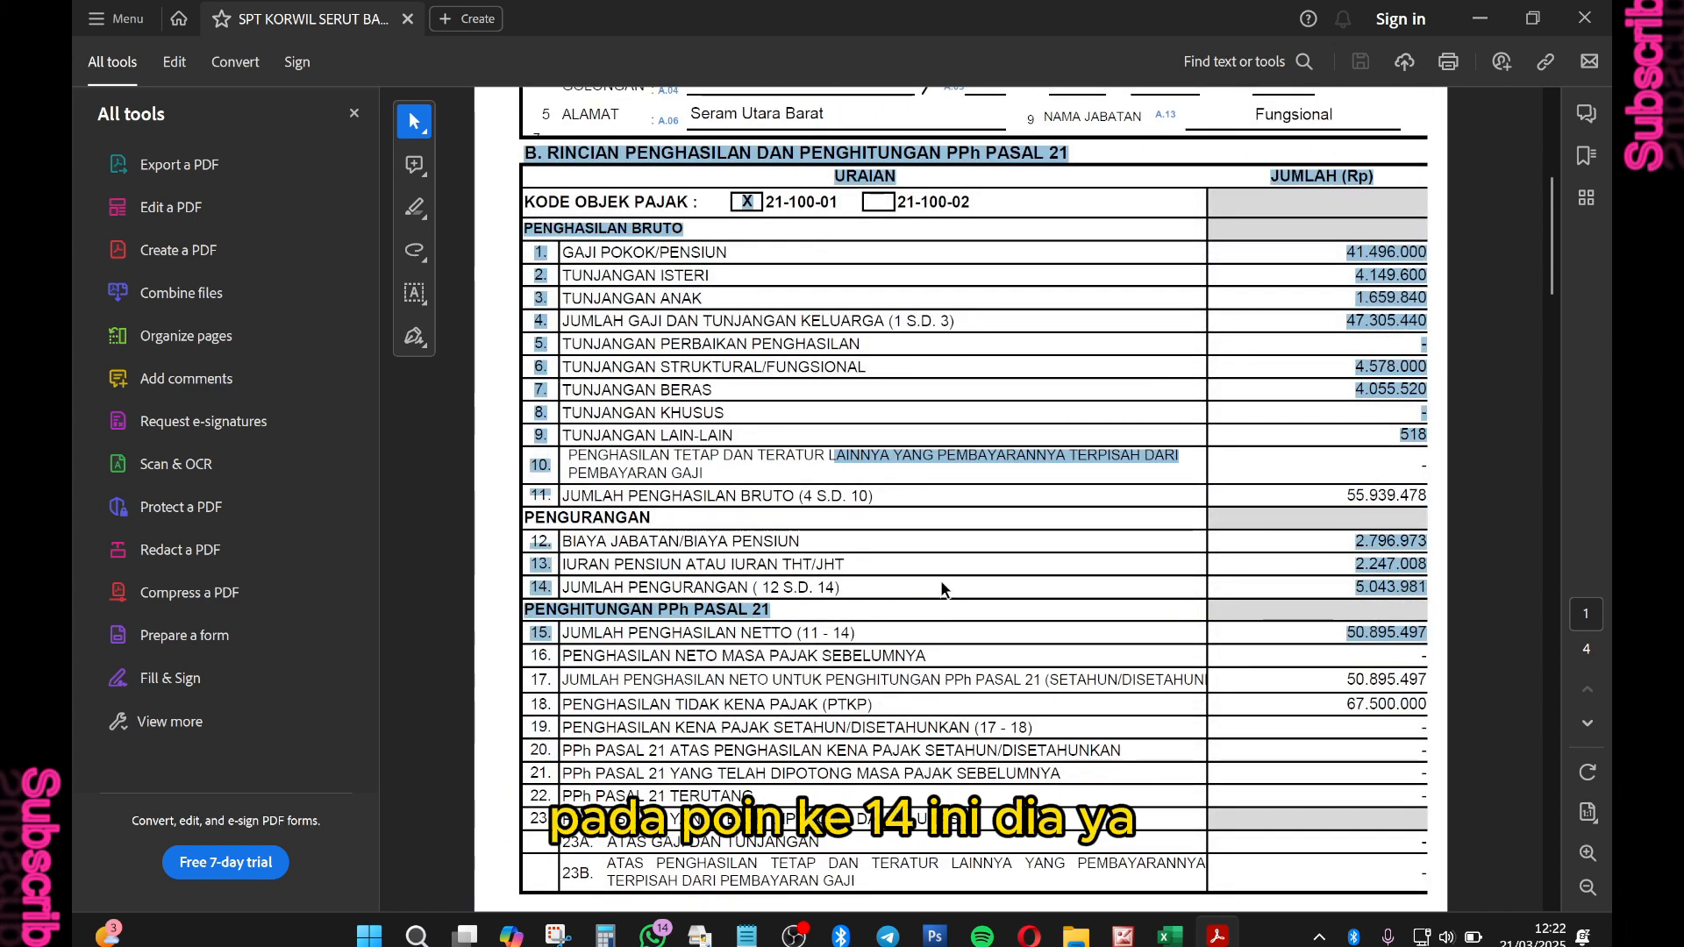
click(1343, 592)
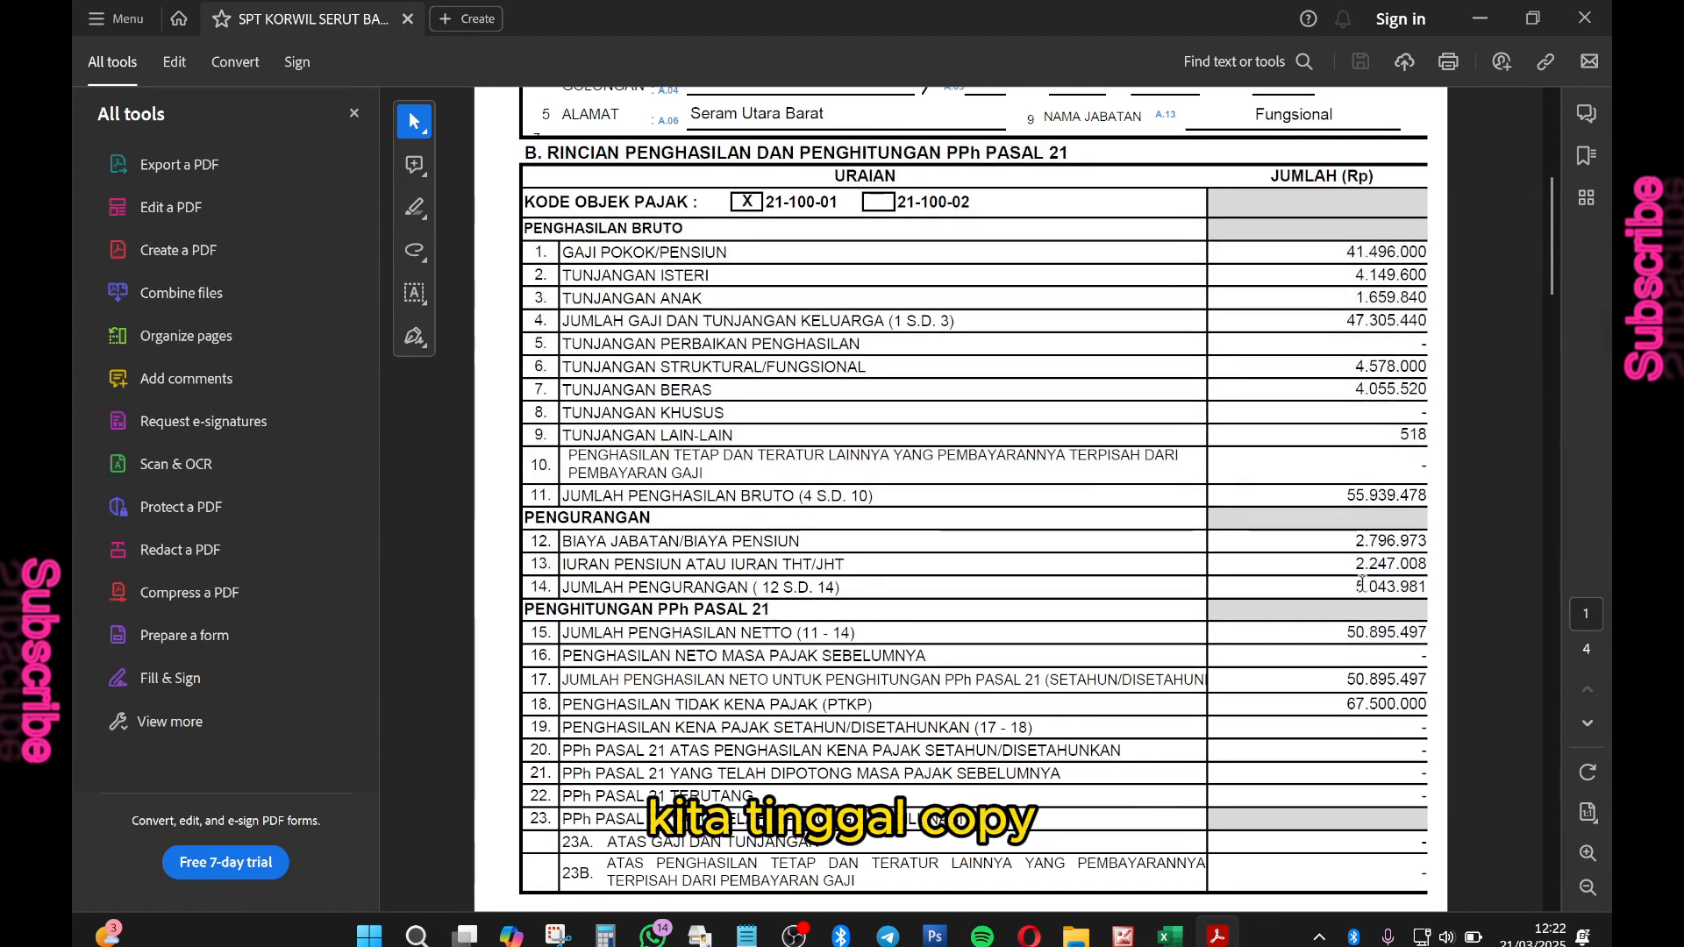
drag(1362, 583, 1383, 589)
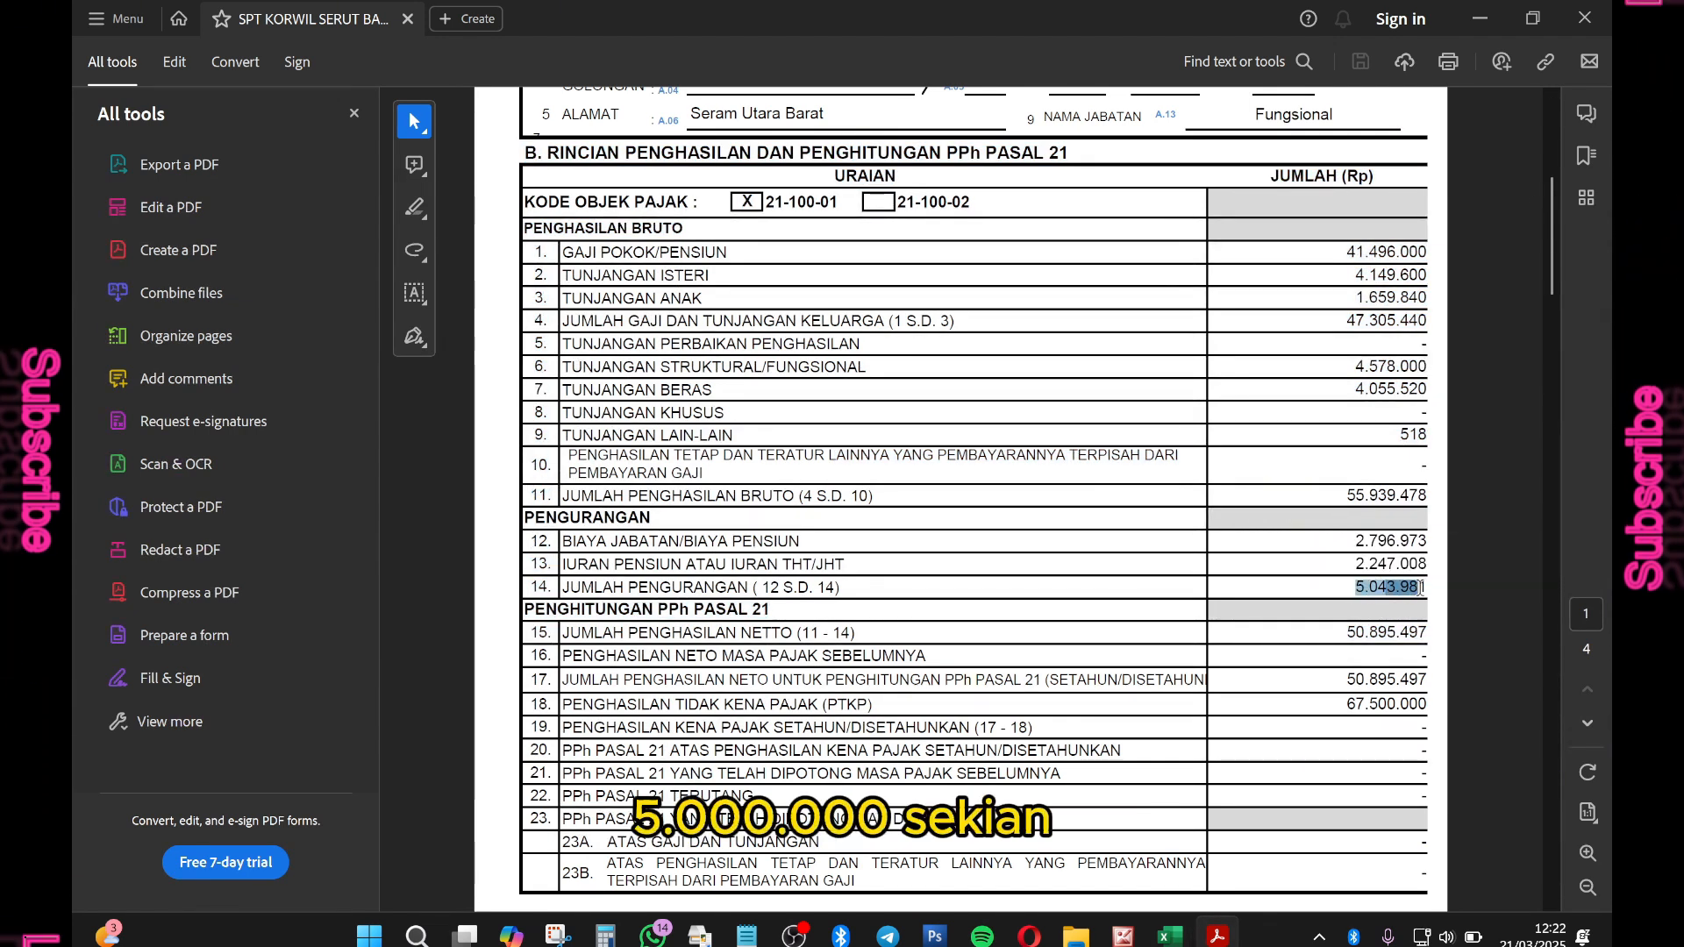
key(ctrl+c)
key(alt+Tab)
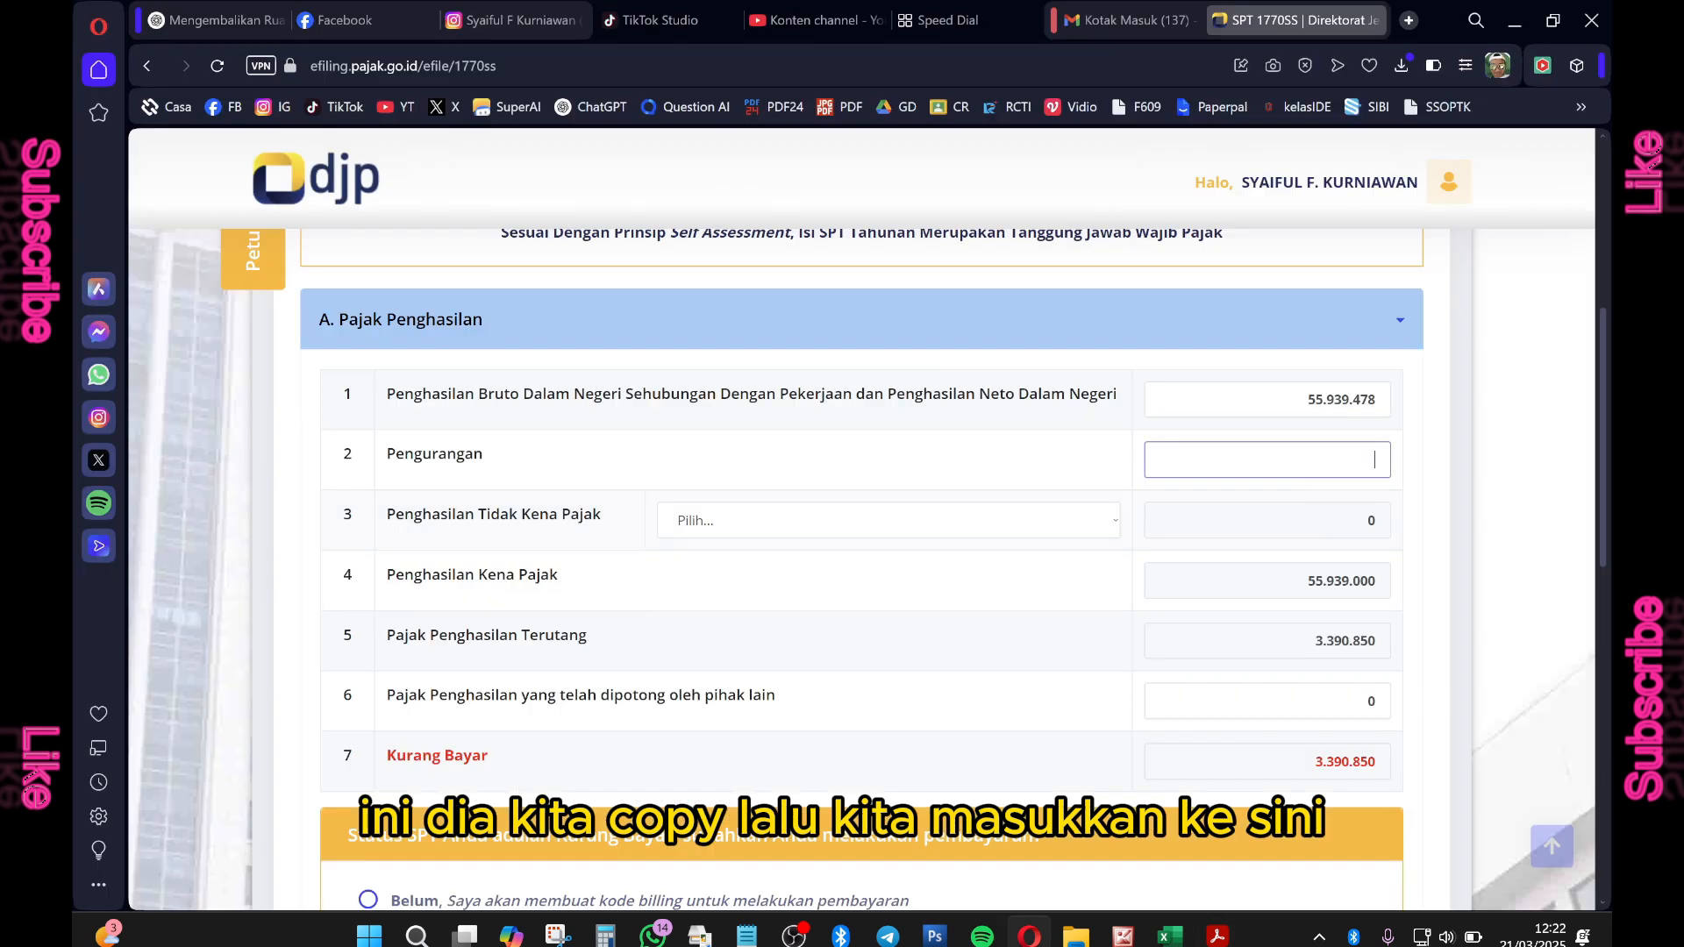
key(ctrl+v)
key(ctrl+v)
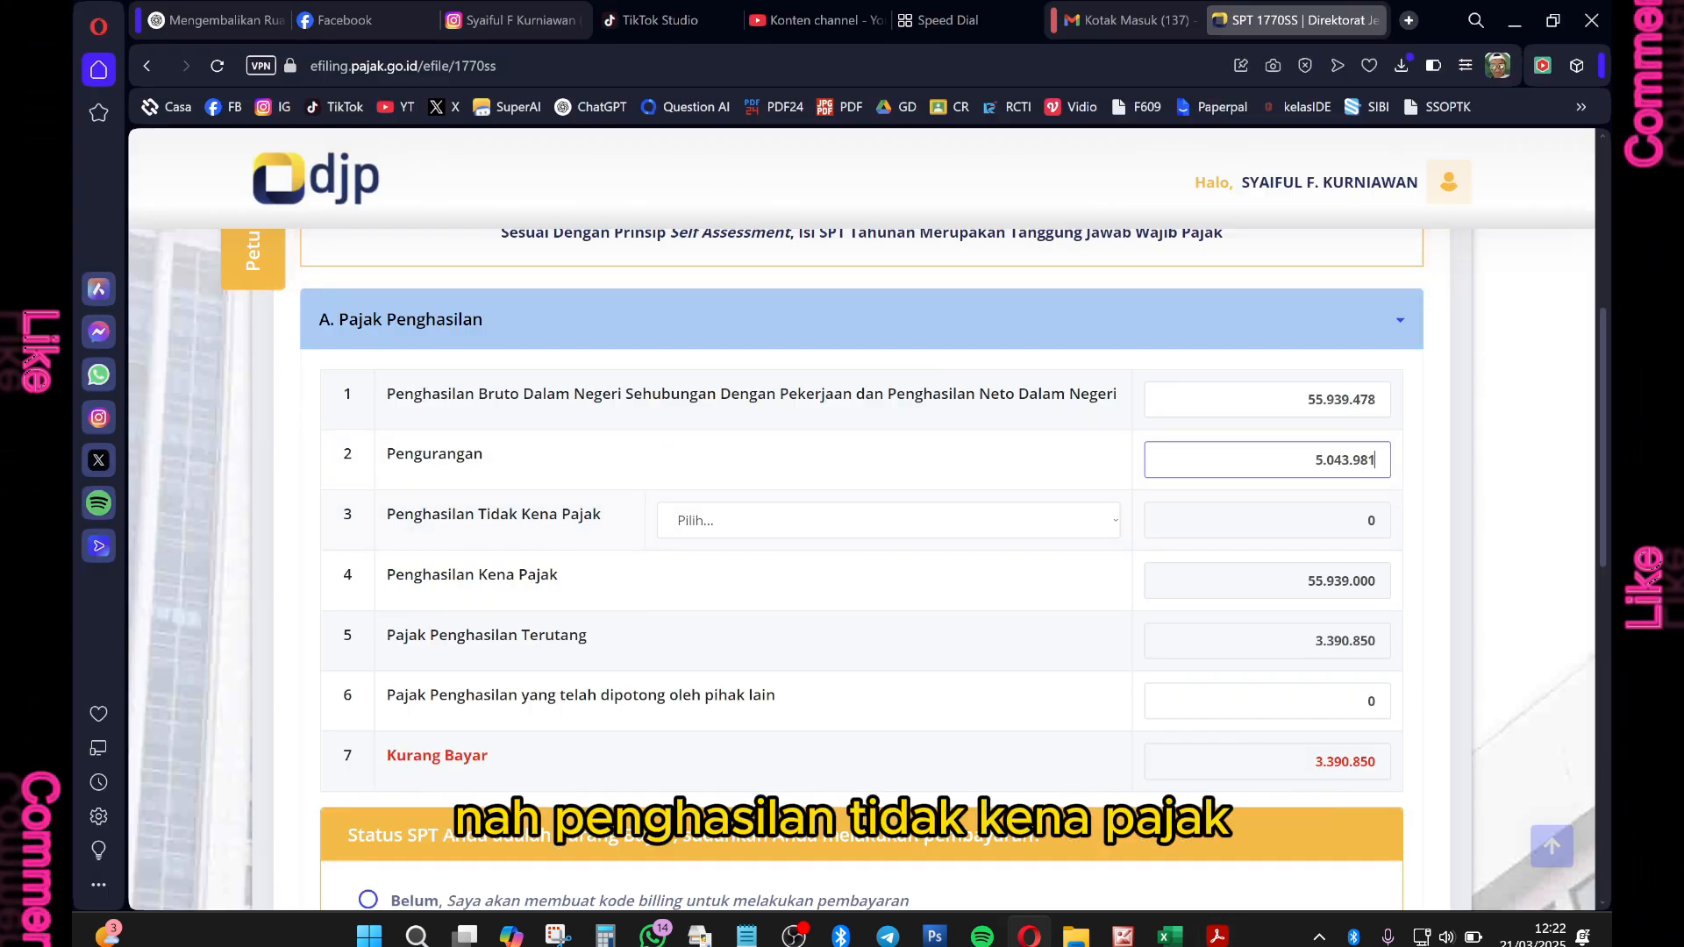
Set Penghasilan Tidak Kena Pajak to K/2 Kawin Tanggungan 2 Orang and compare its amount with point 18 of the withholding PDF.
click(1116, 521)
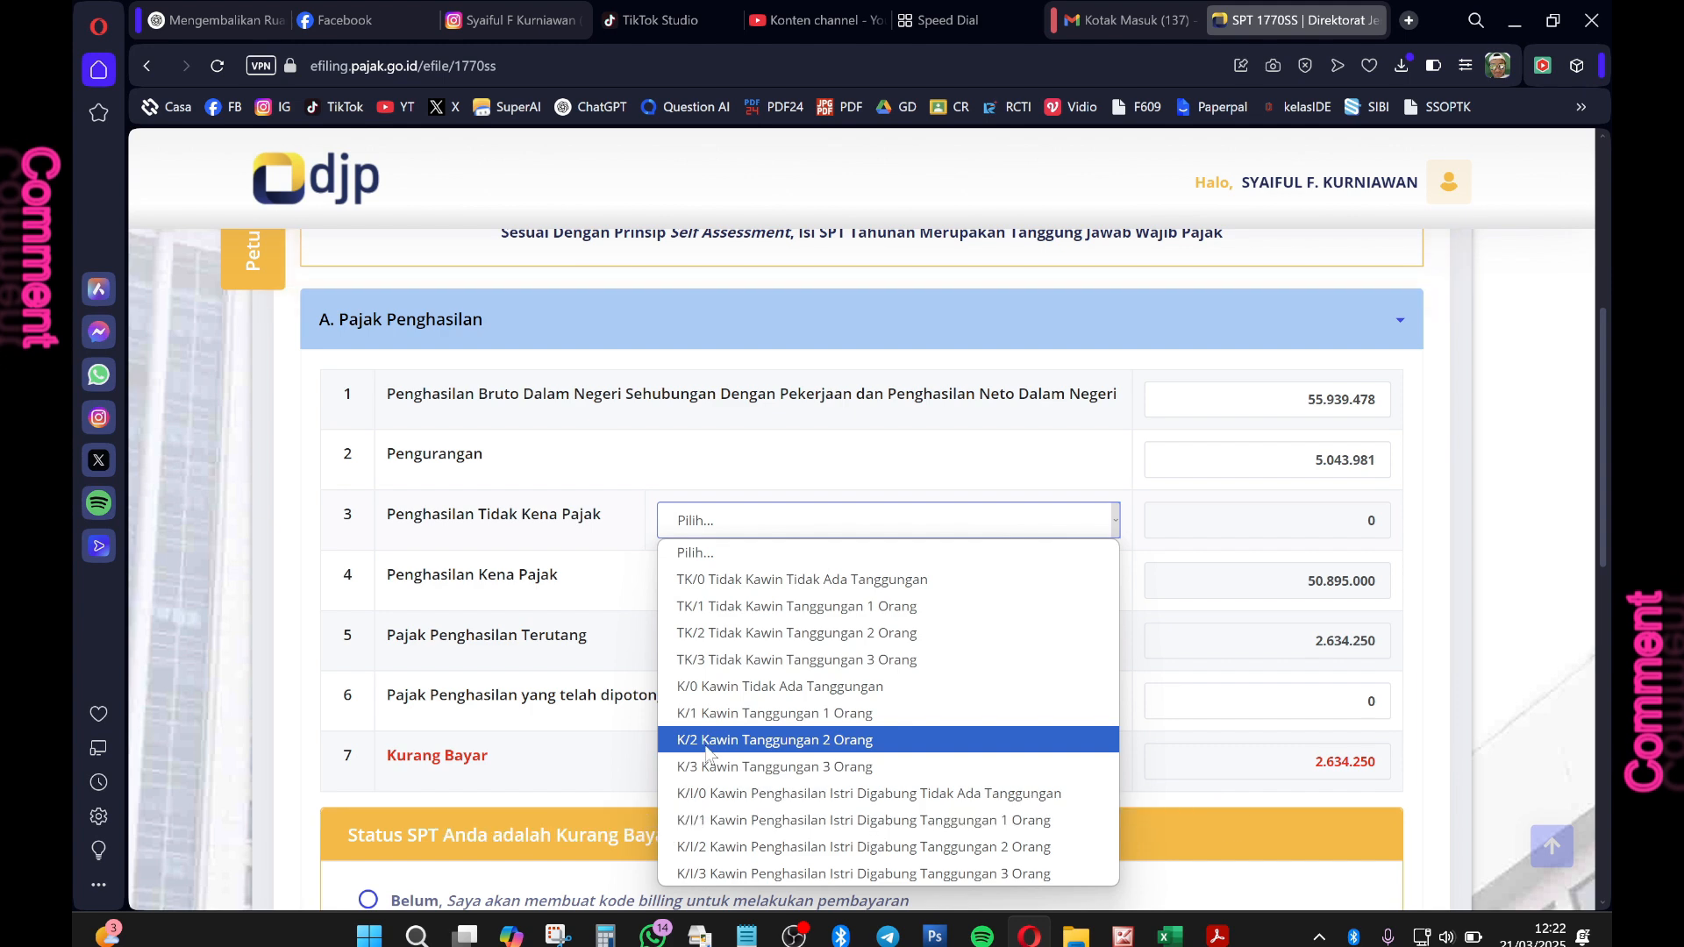
click(829, 744)
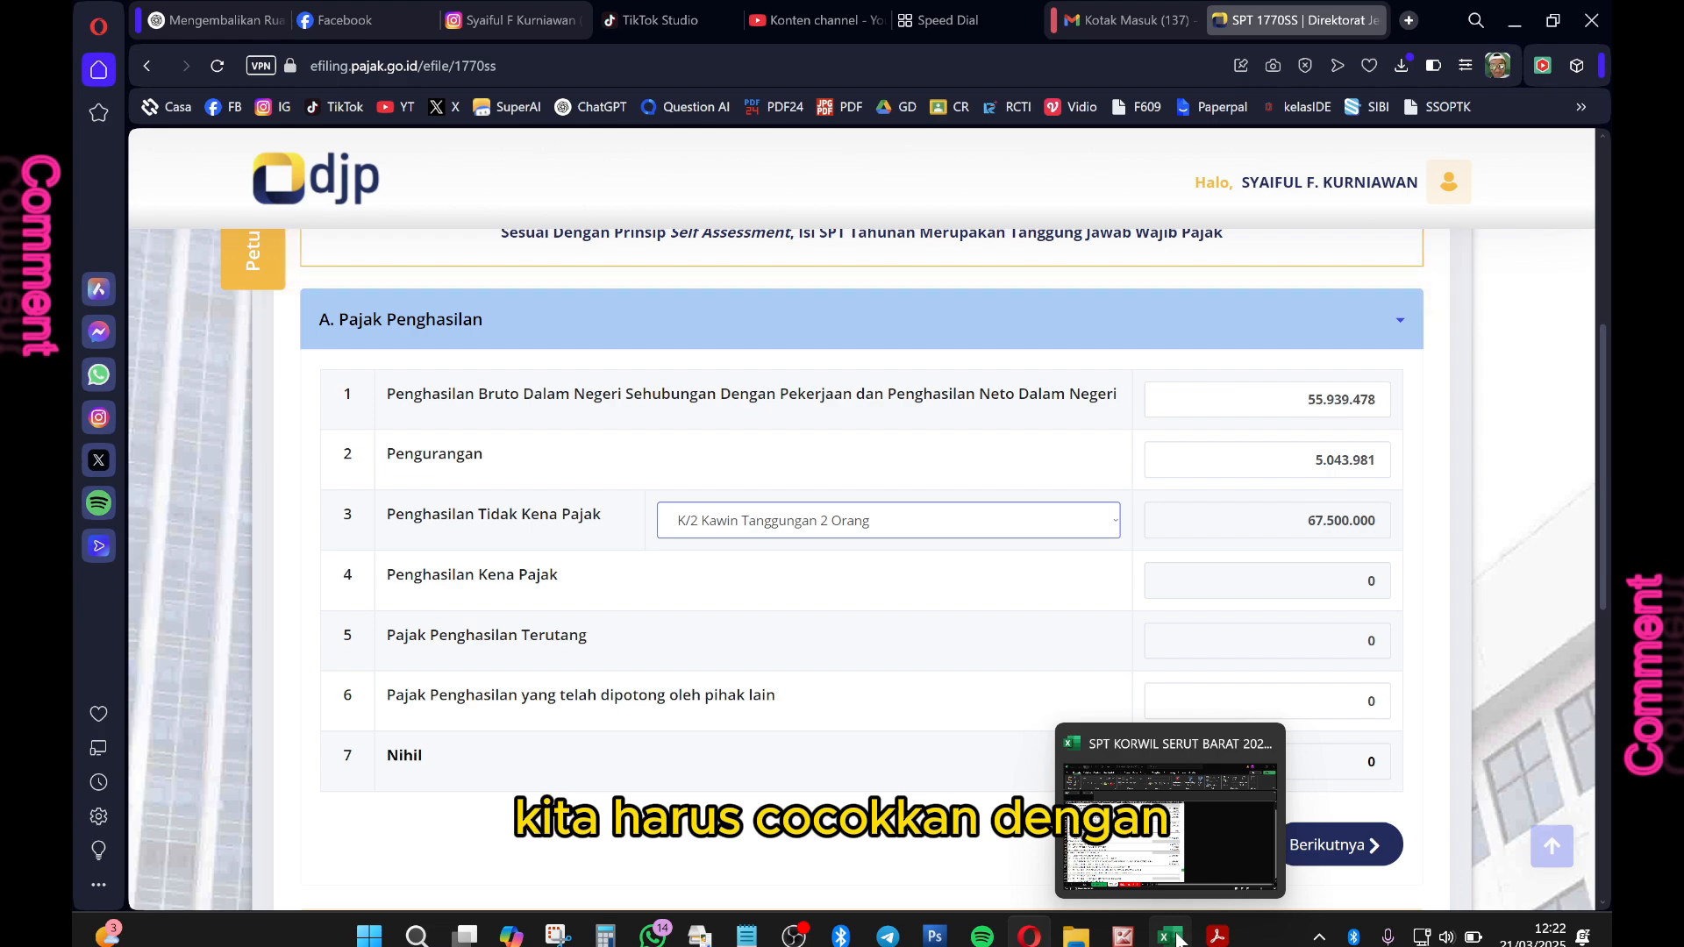
click(1224, 939)
scroll(616, 621, down, 2)
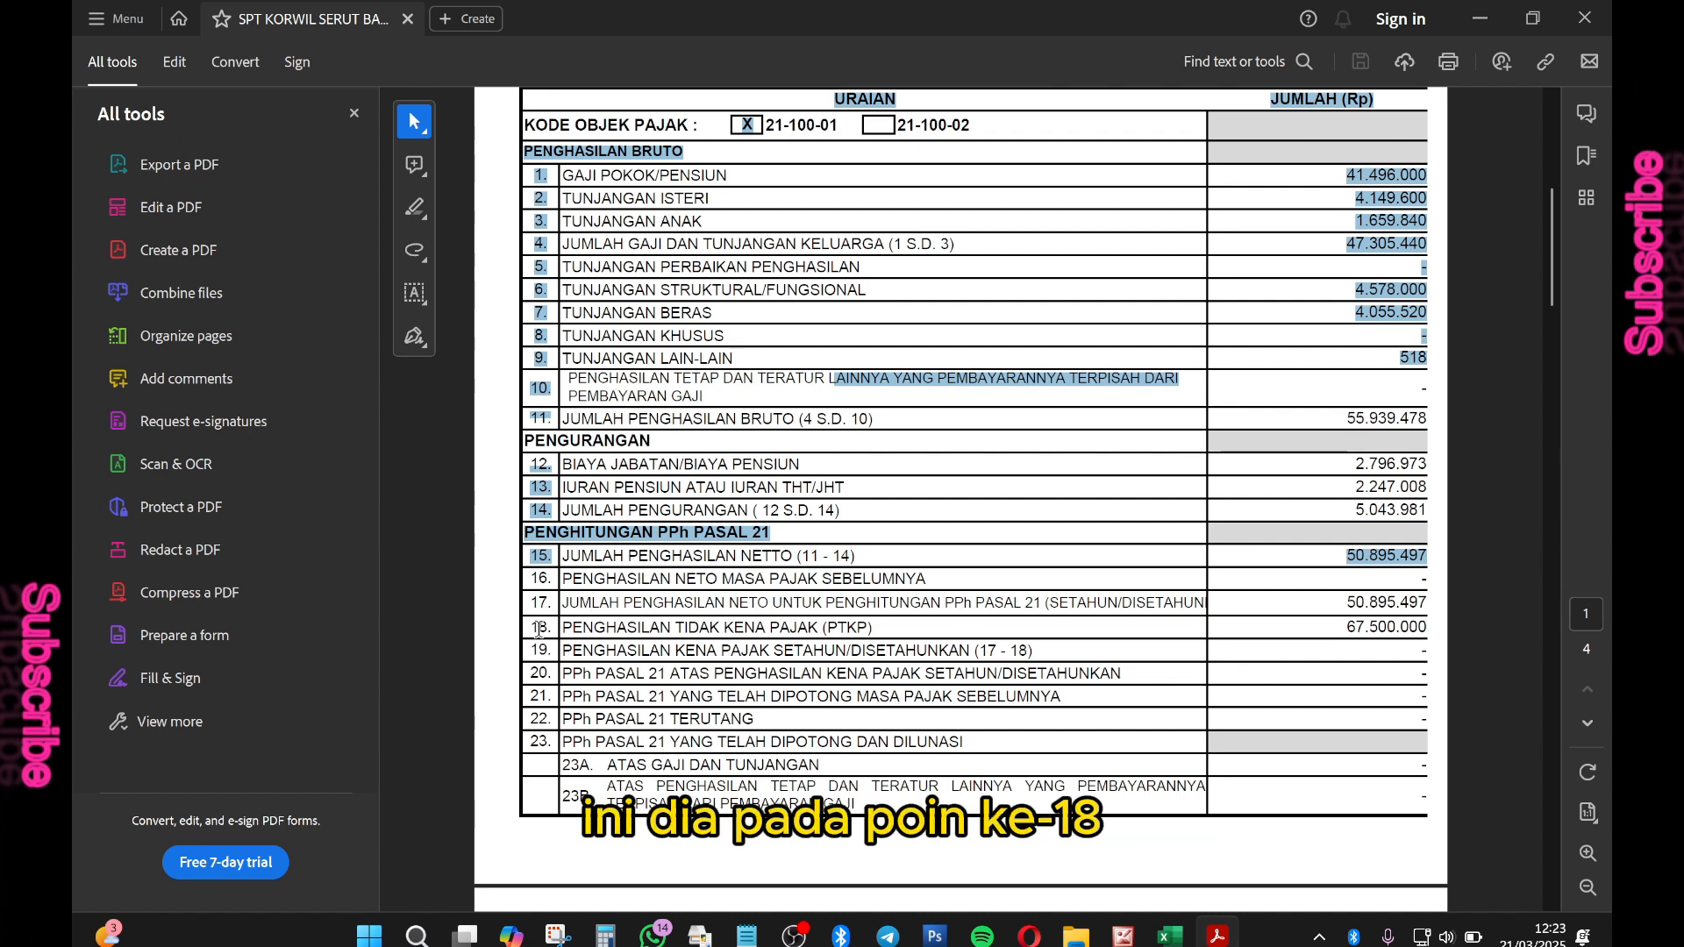
drag(546, 629, 552, 629)
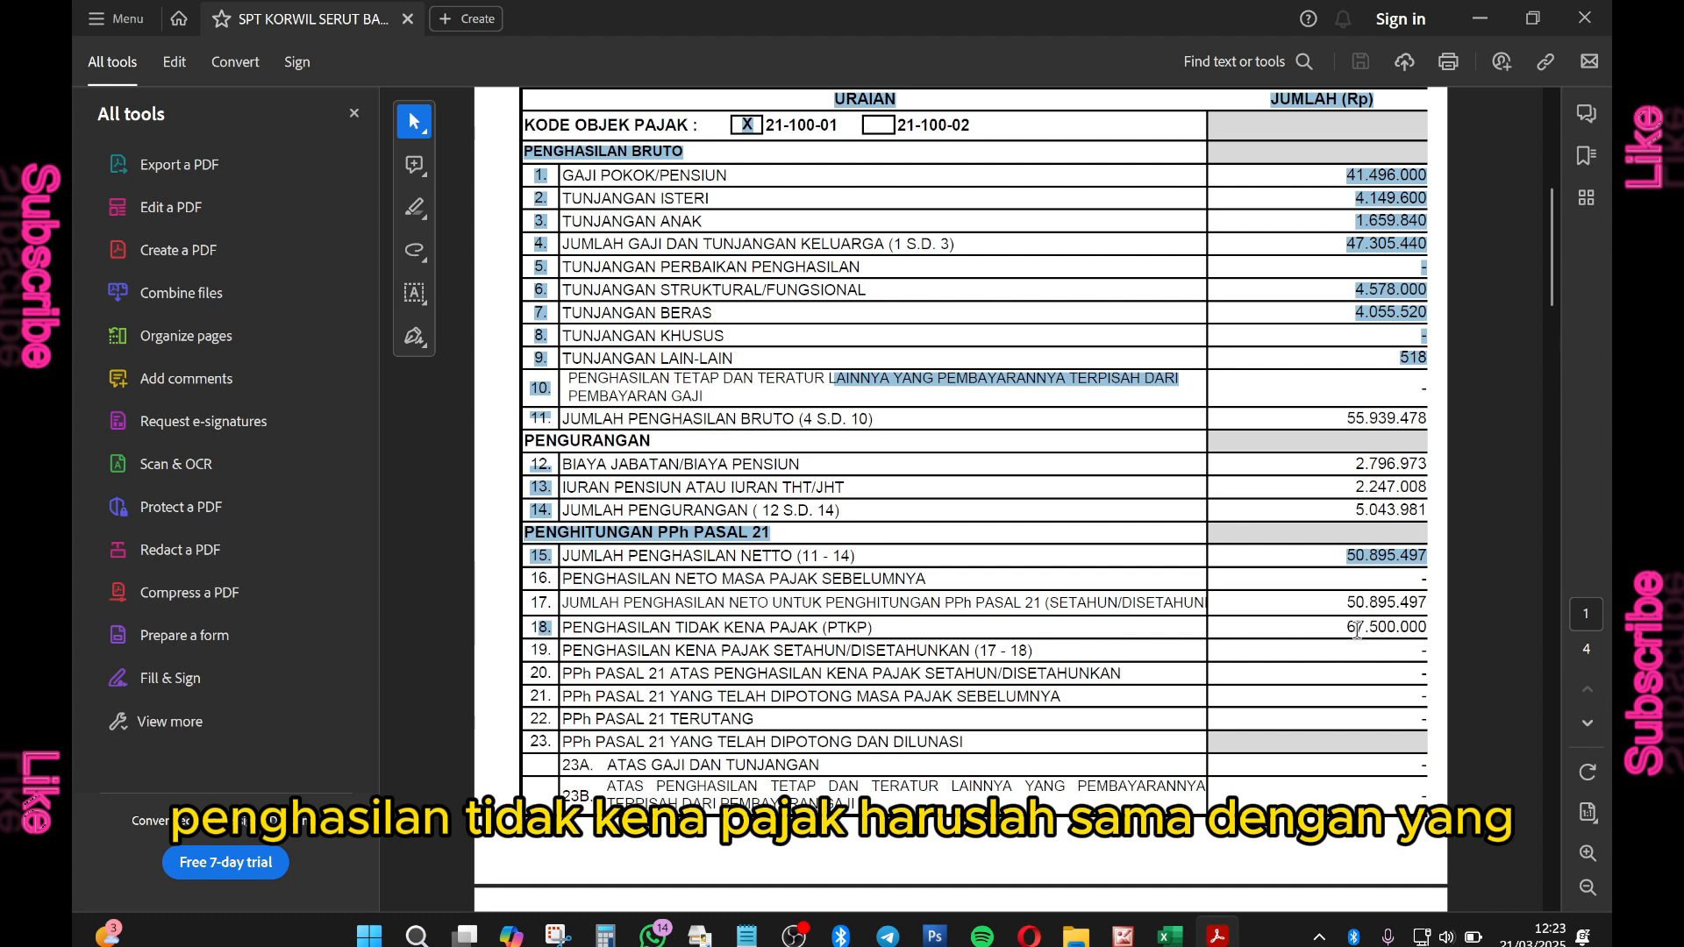
drag(1348, 625, 1430, 628)
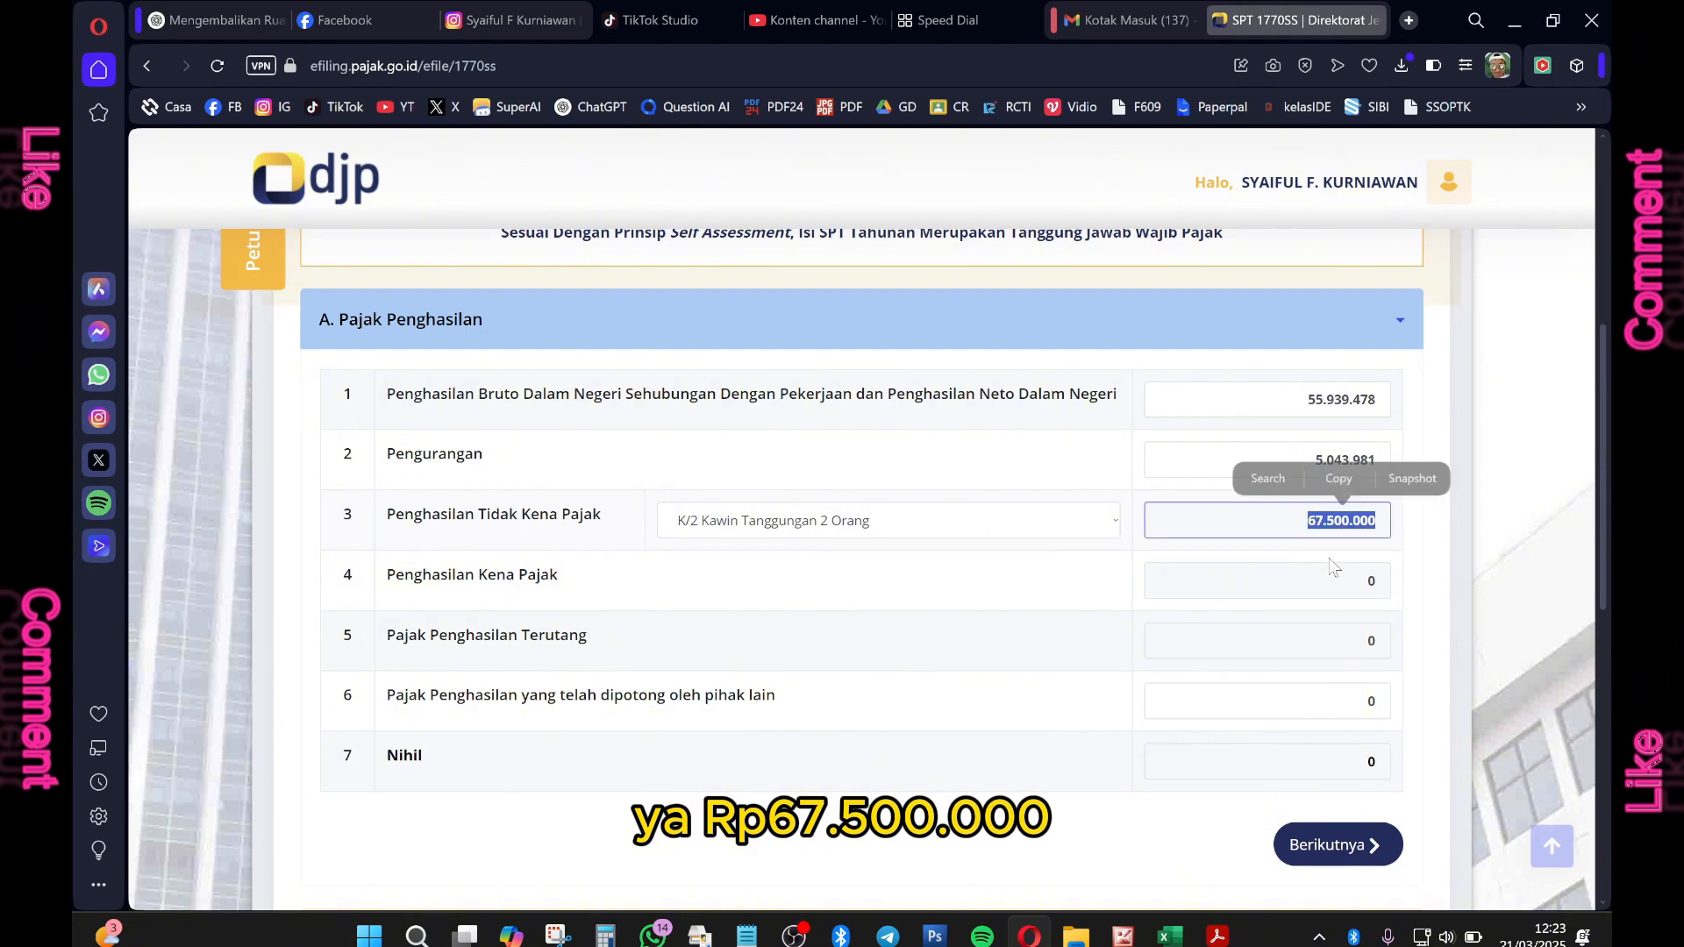
Check the taxable income and tax due rows against the 1721-A2 sheet in Excel and continue to section B of the e-Filing form.
click(1306, 581)
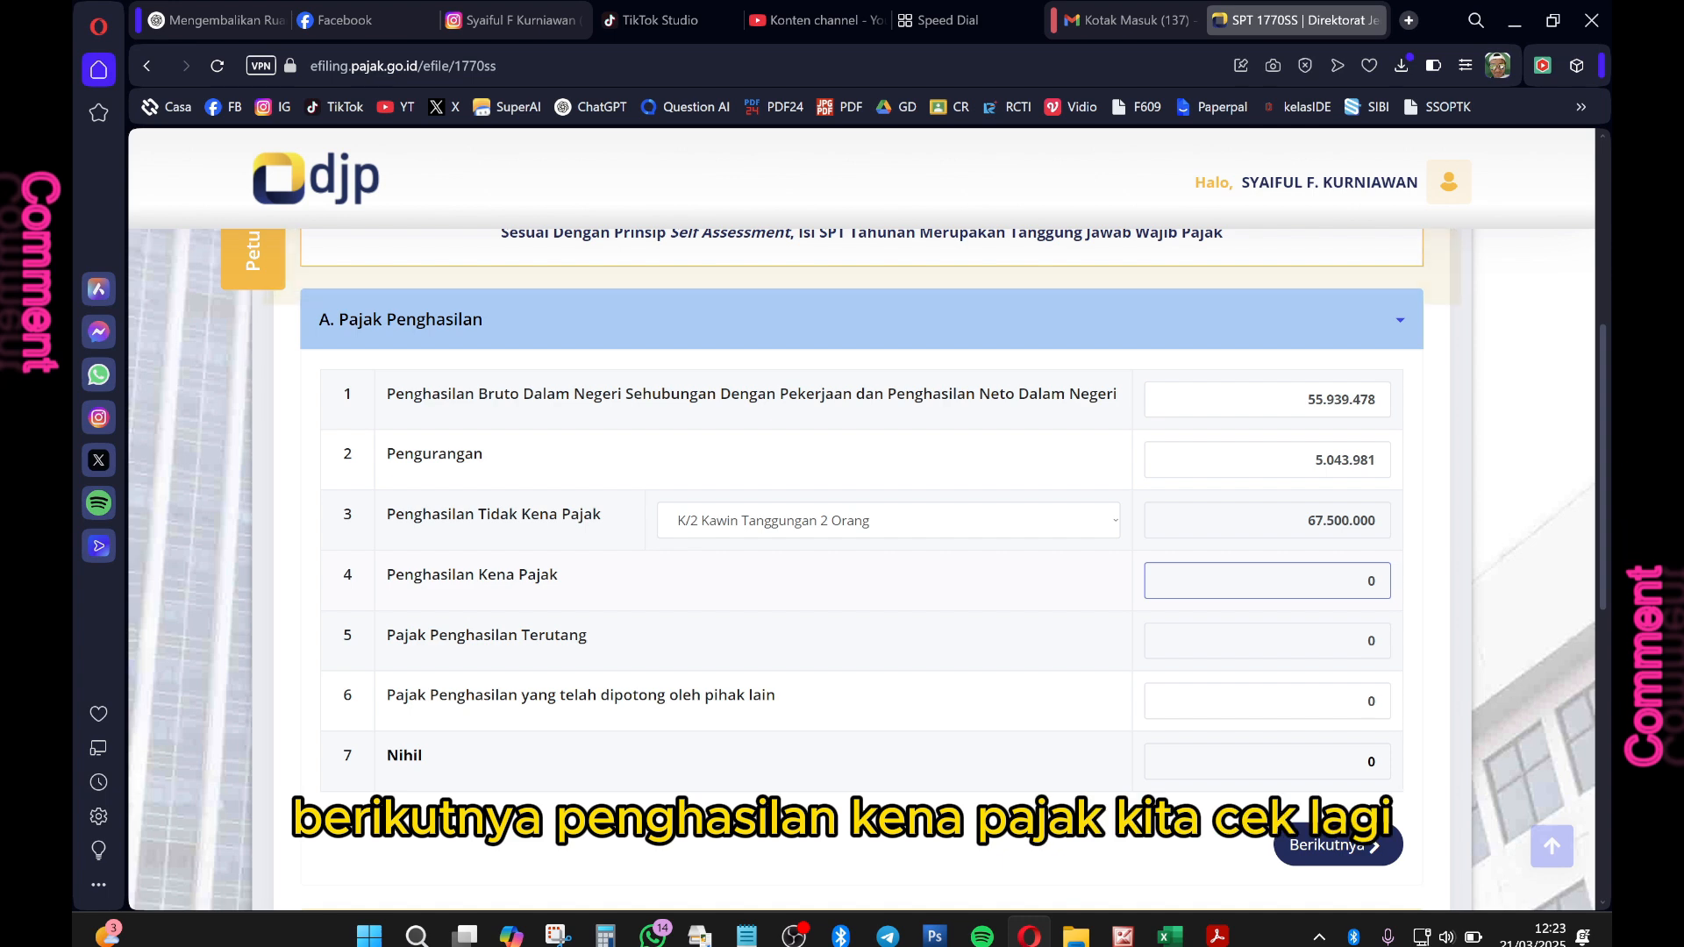
click(1171, 937)
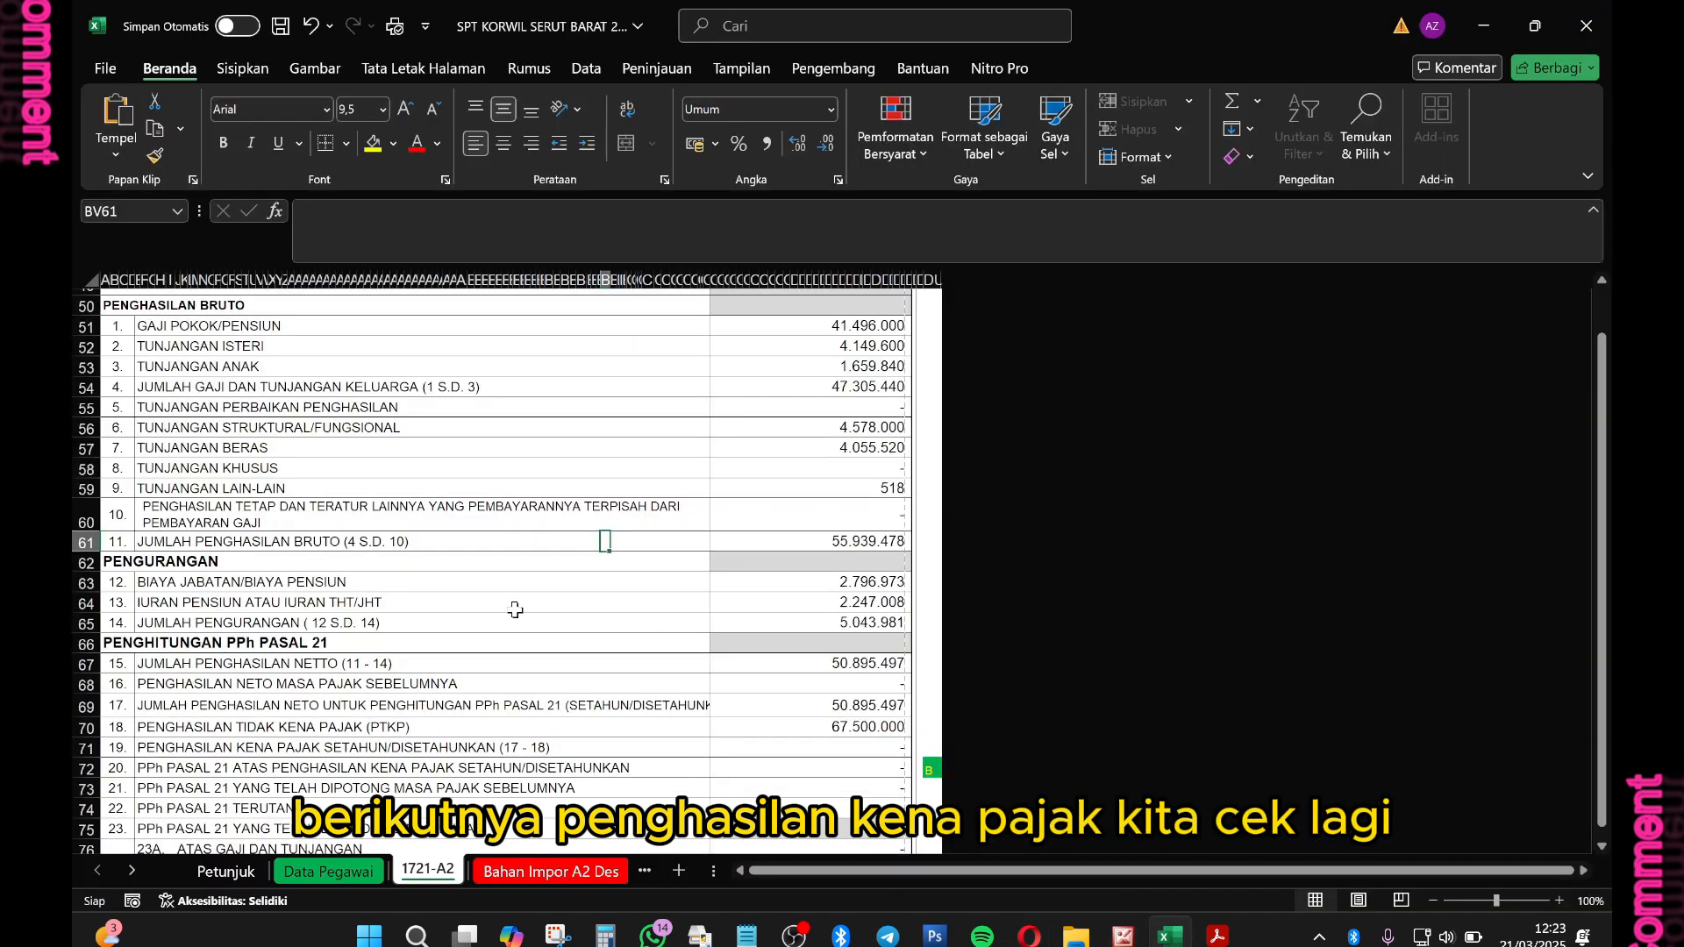
scroll(515, 609, down, 3)
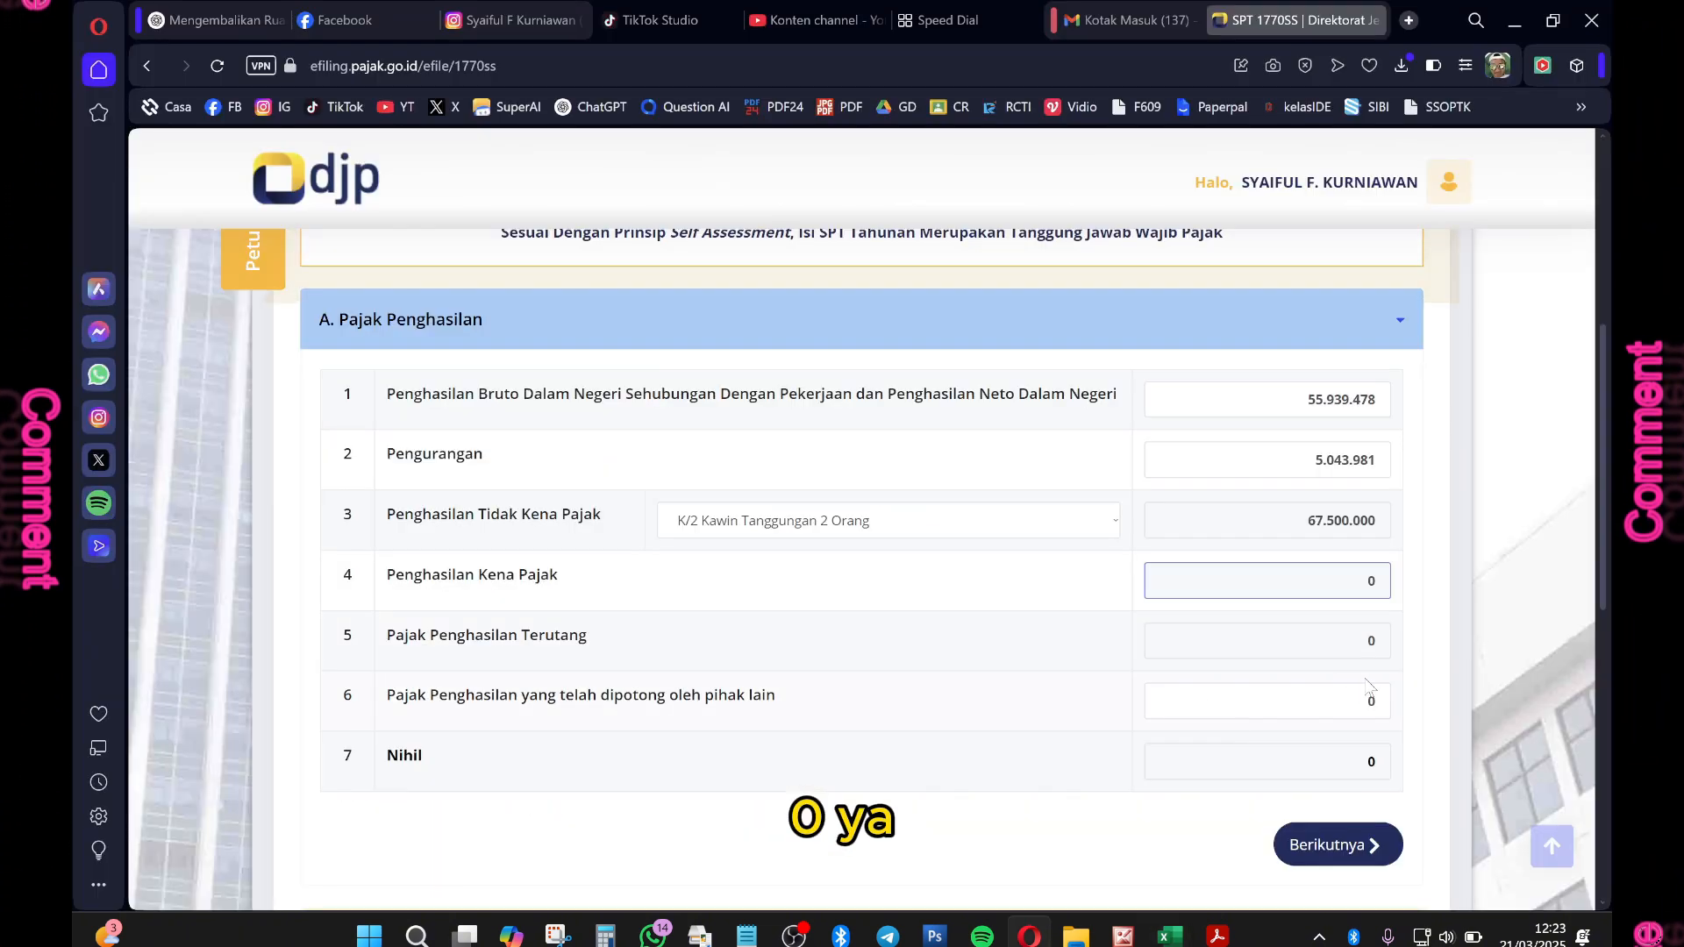
drag(1362, 641, 1400, 677)
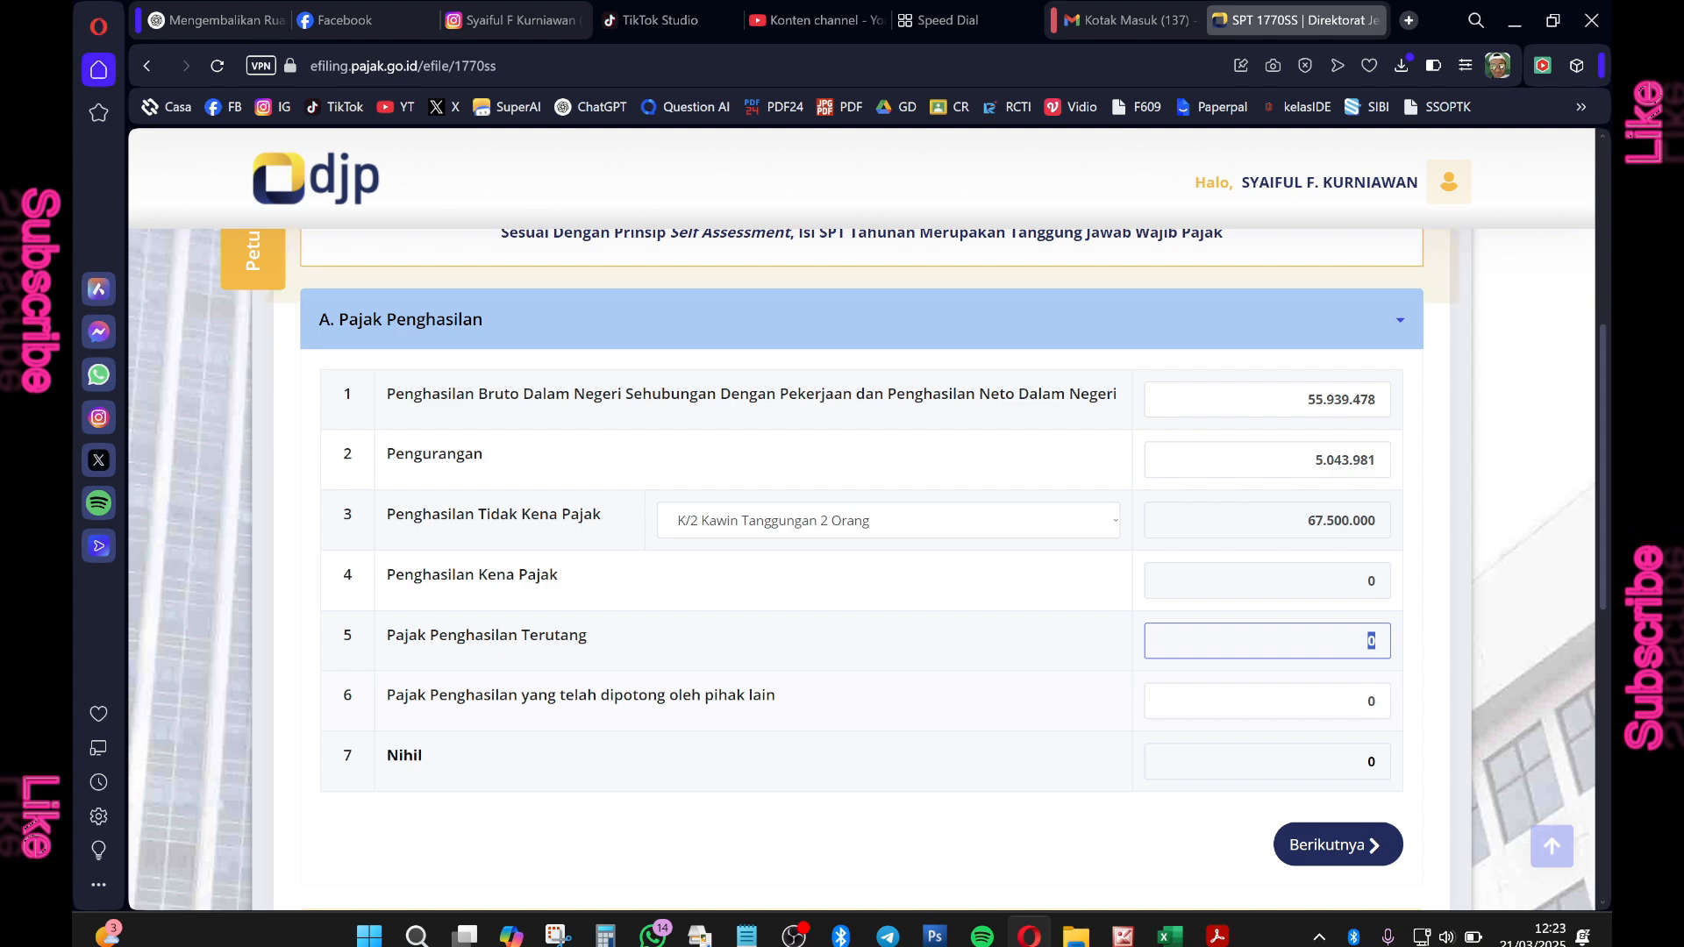
scroll(1342, 683, down, 1)
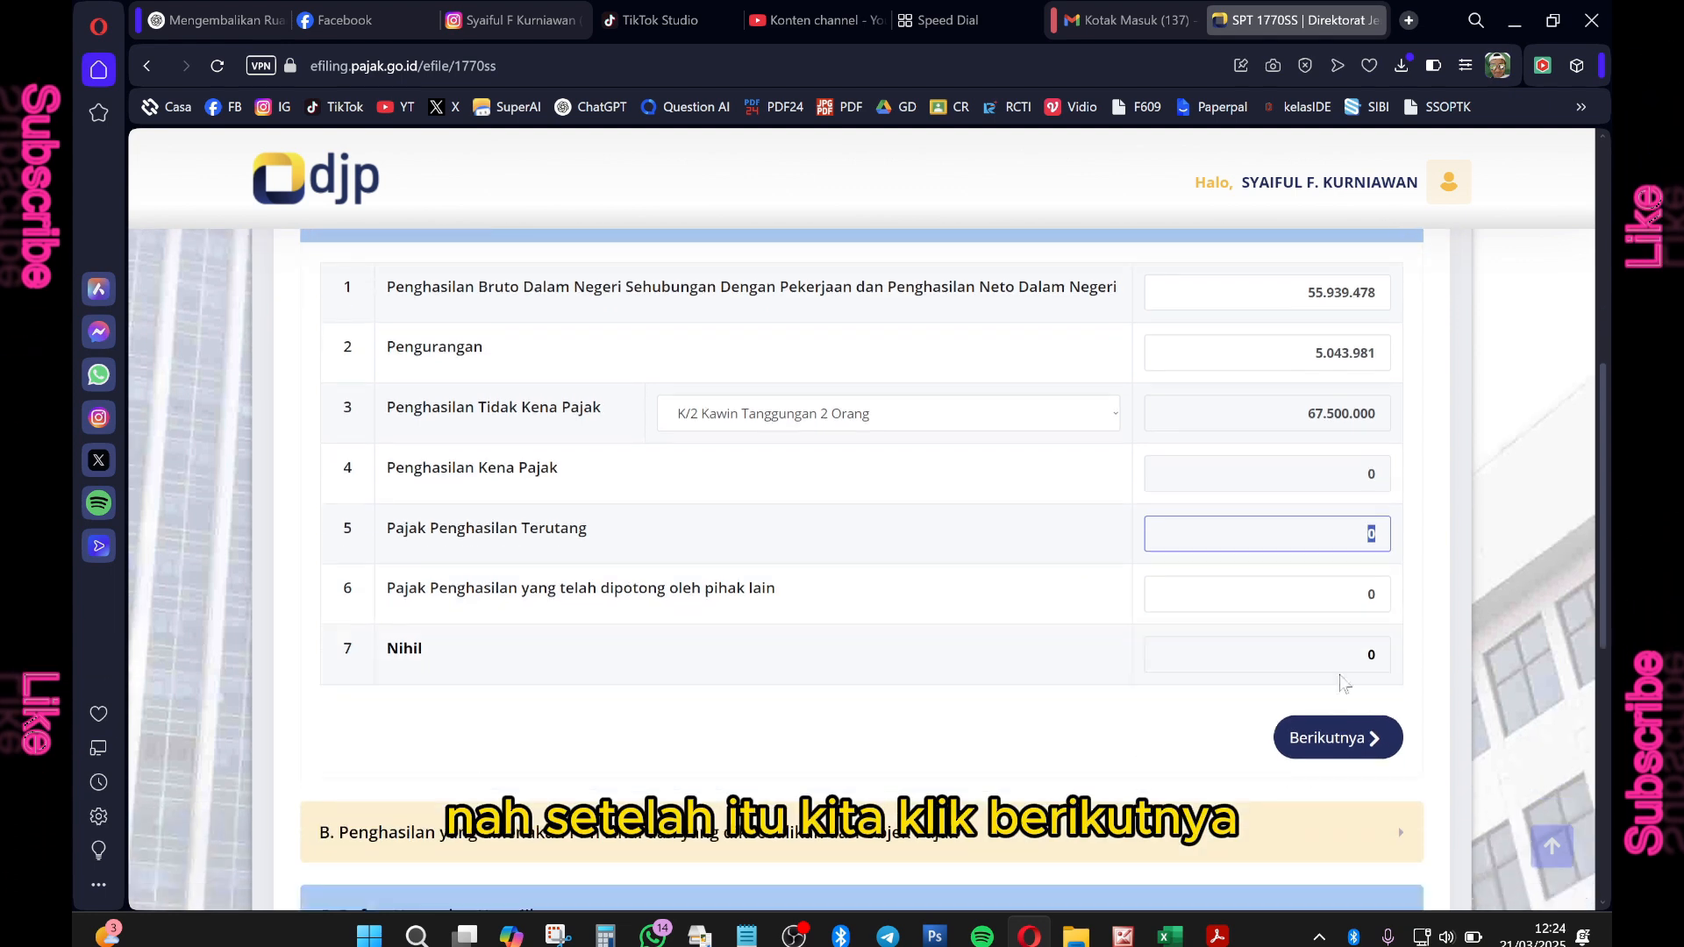
click(1371, 739)
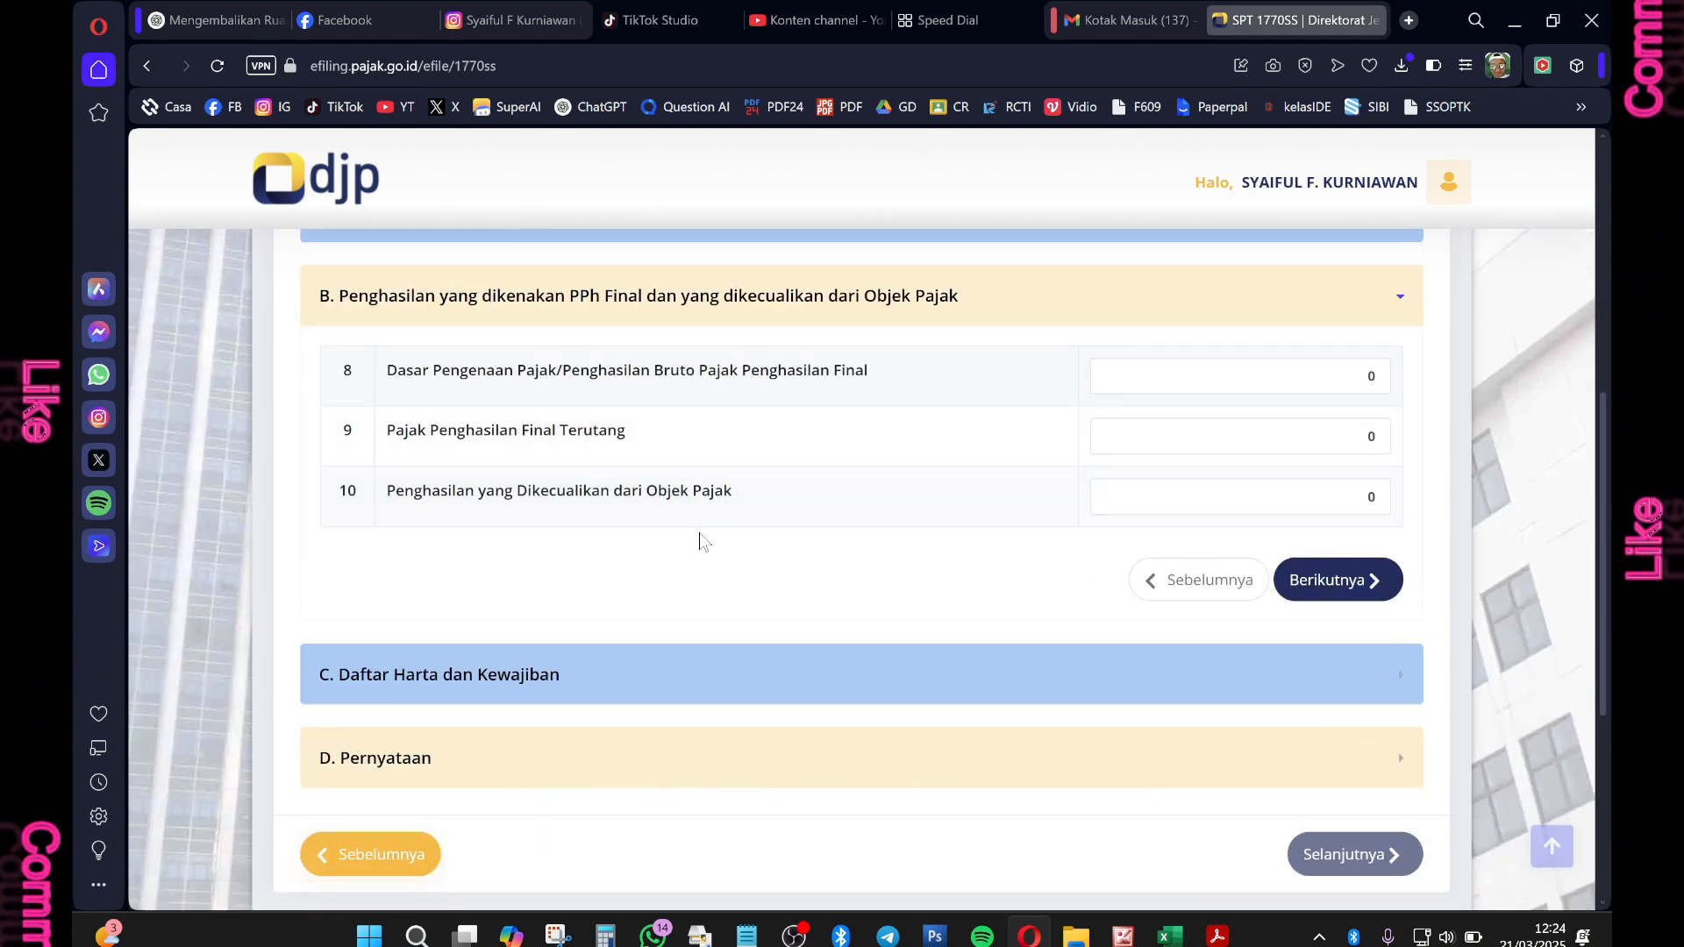
Leave the final and exempt income amounts in section B at 0 and continue to section C, Daftar Harta dan Kewajiban.
scroll(702, 539, up, 2)
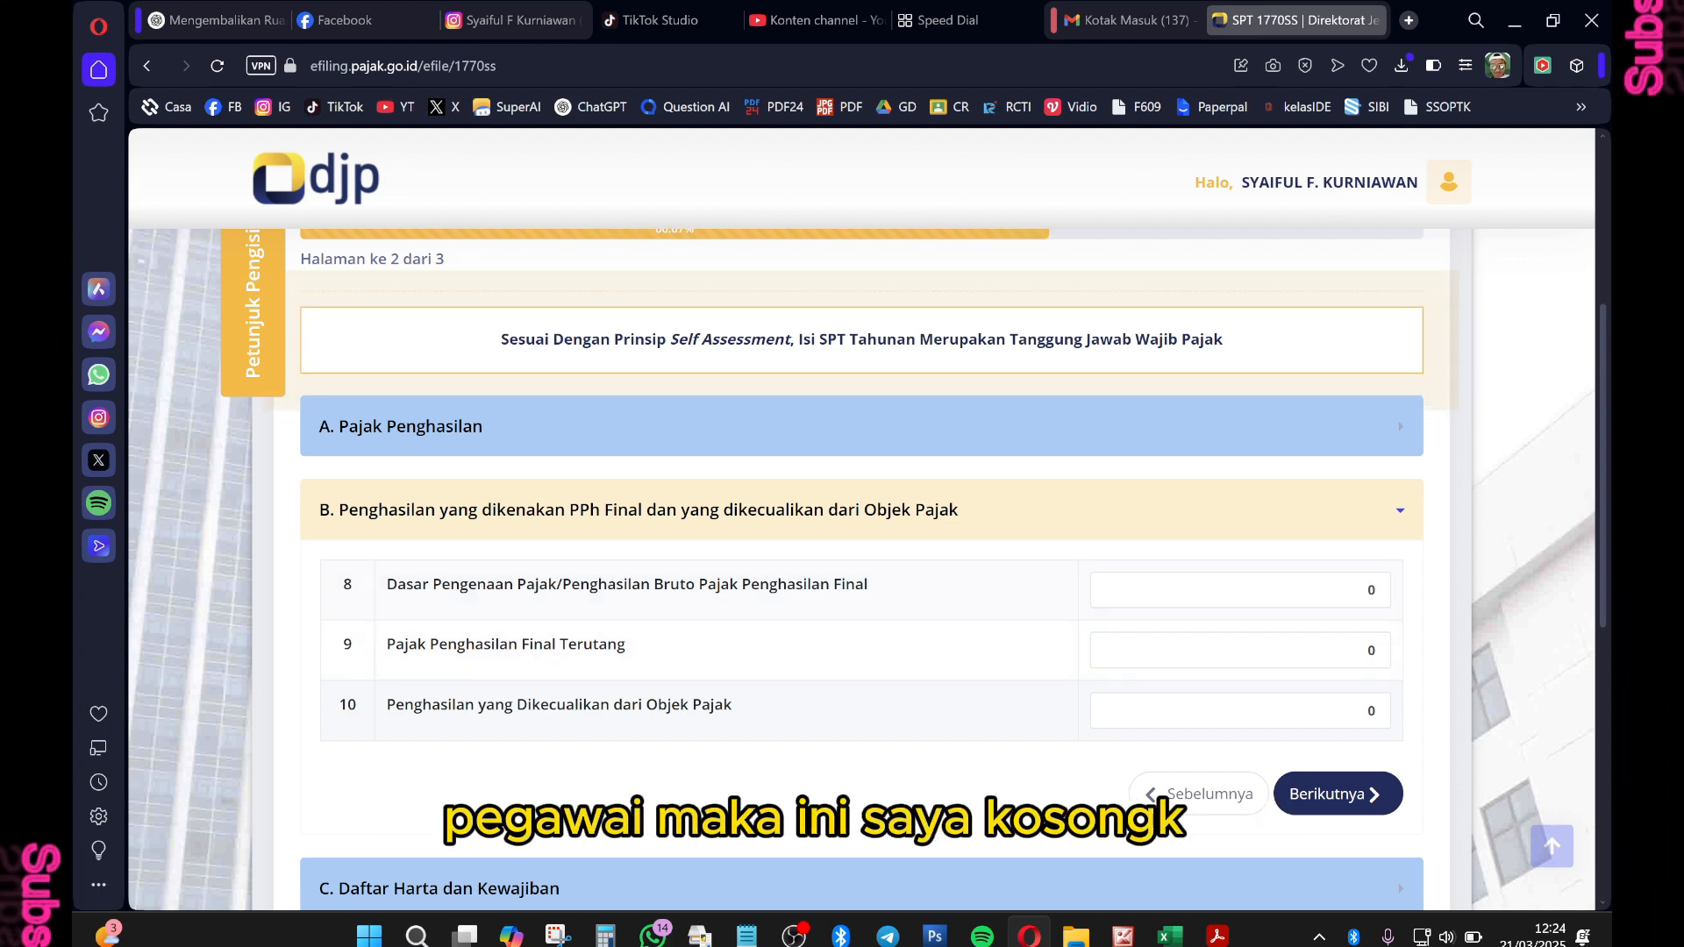
click(1369, 589)
key(Tab)
key(Tab)
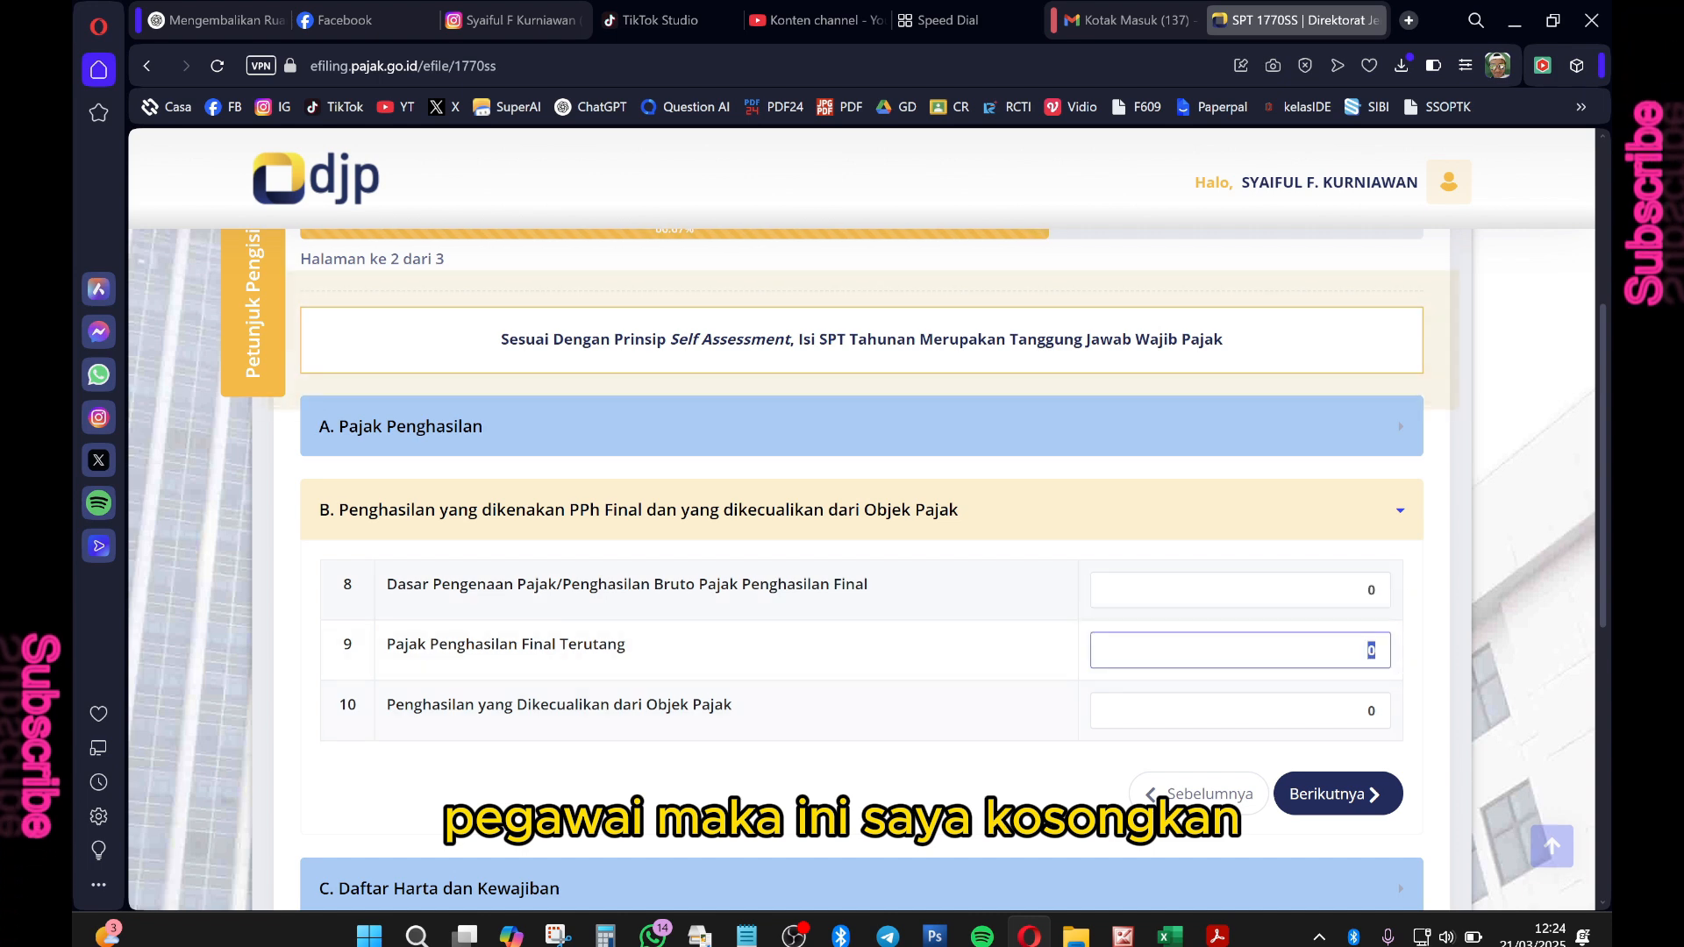
scroll(1370, 702, down, 1)
click(1371, 692)
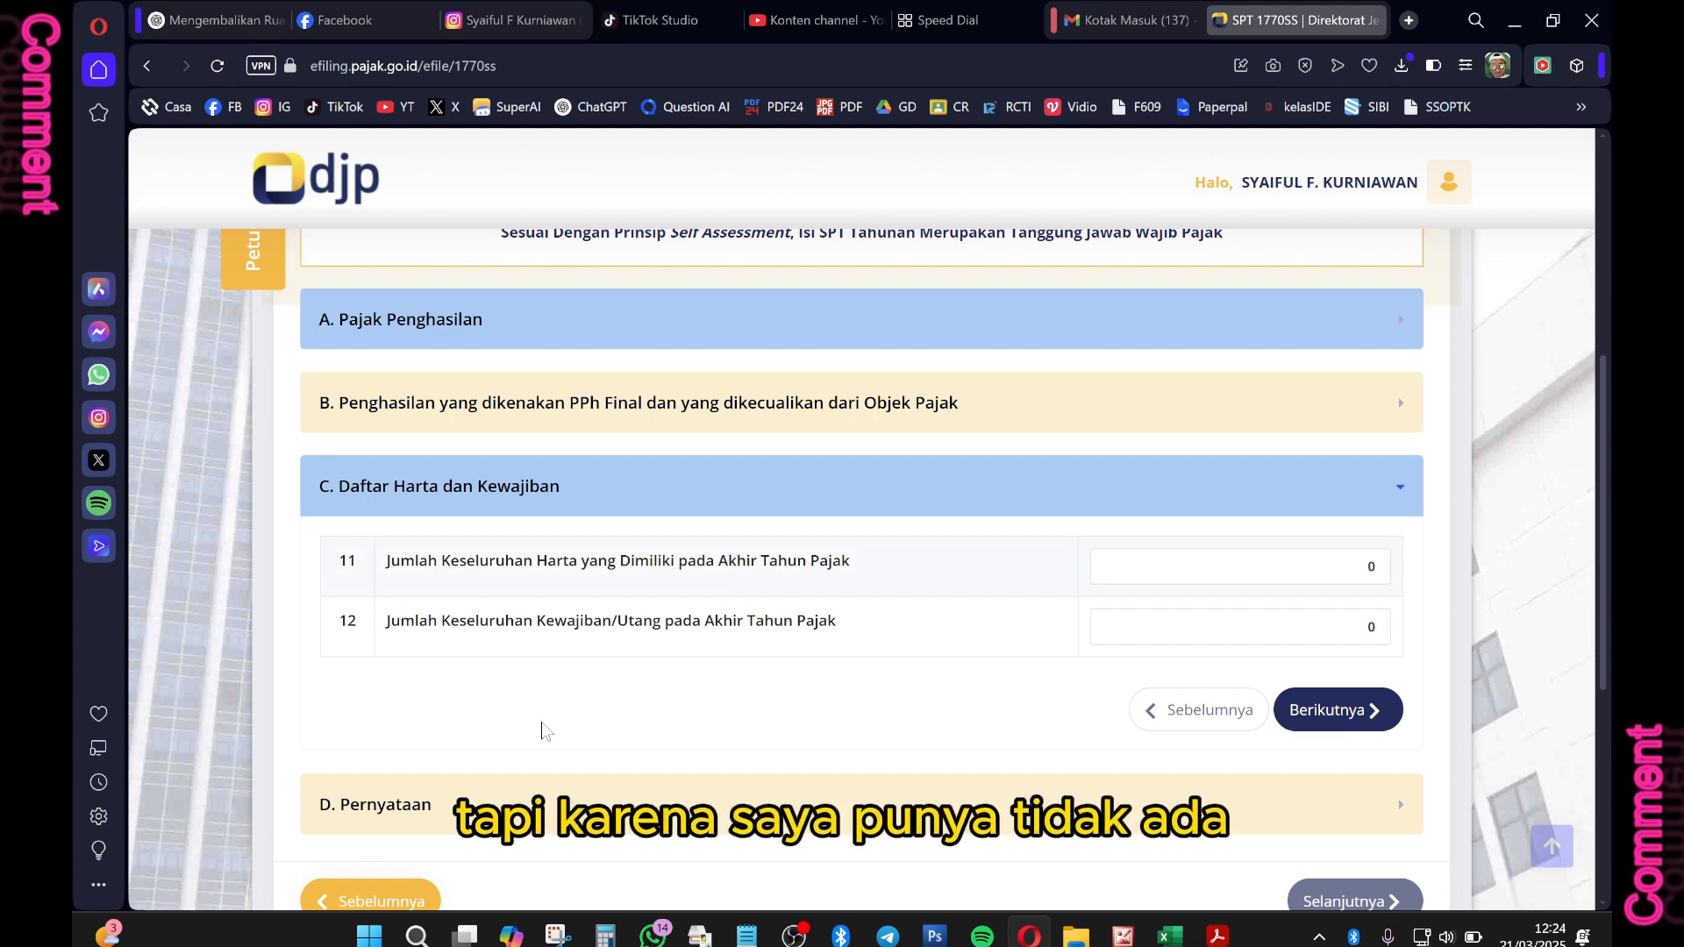
Leave the asset and liability totals at 0, accept the section D Pernyataan with Setuju, and continue to the submission page.
click(1343, 713)
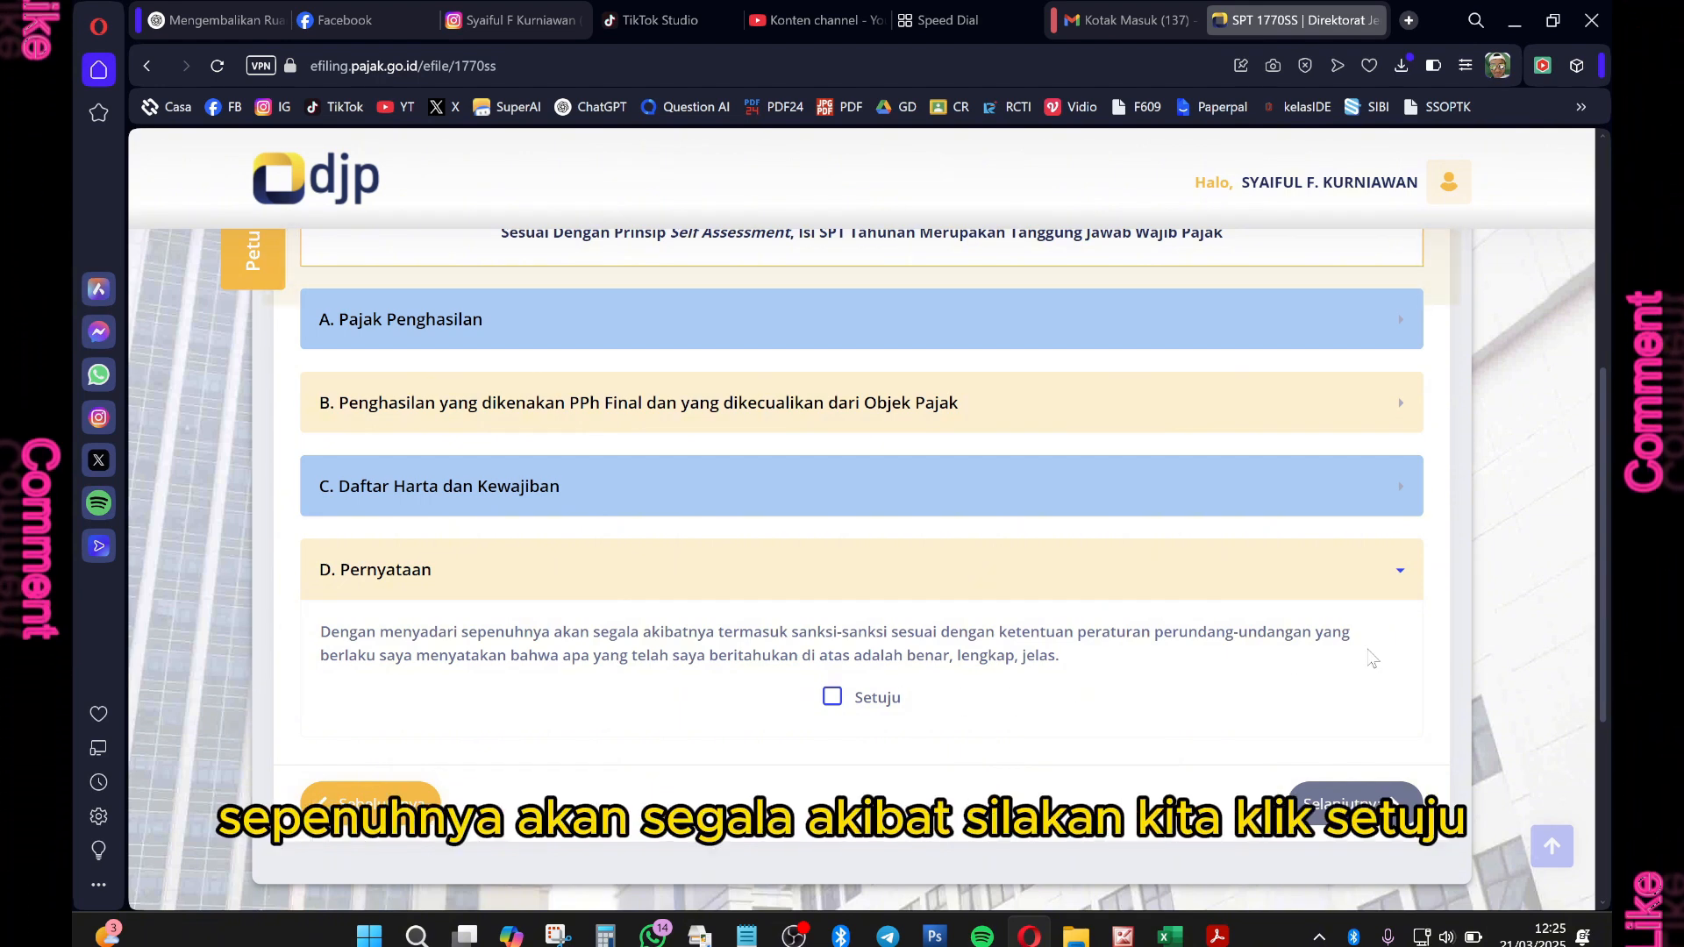
click(832, 696)
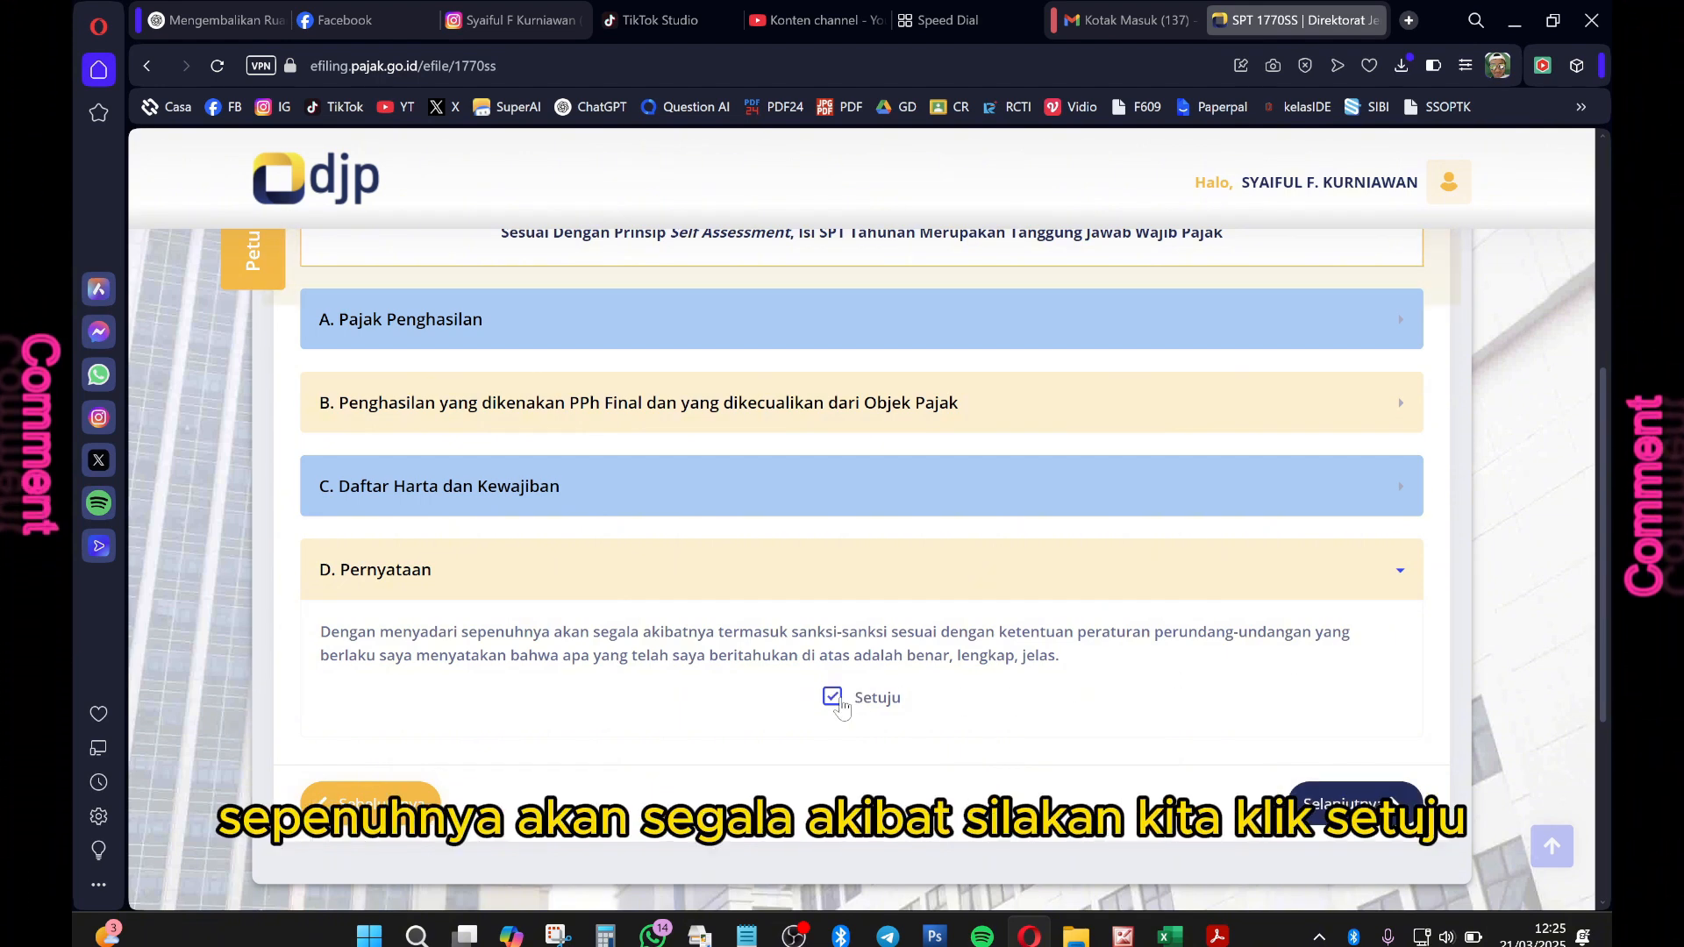
click(1366, 799)
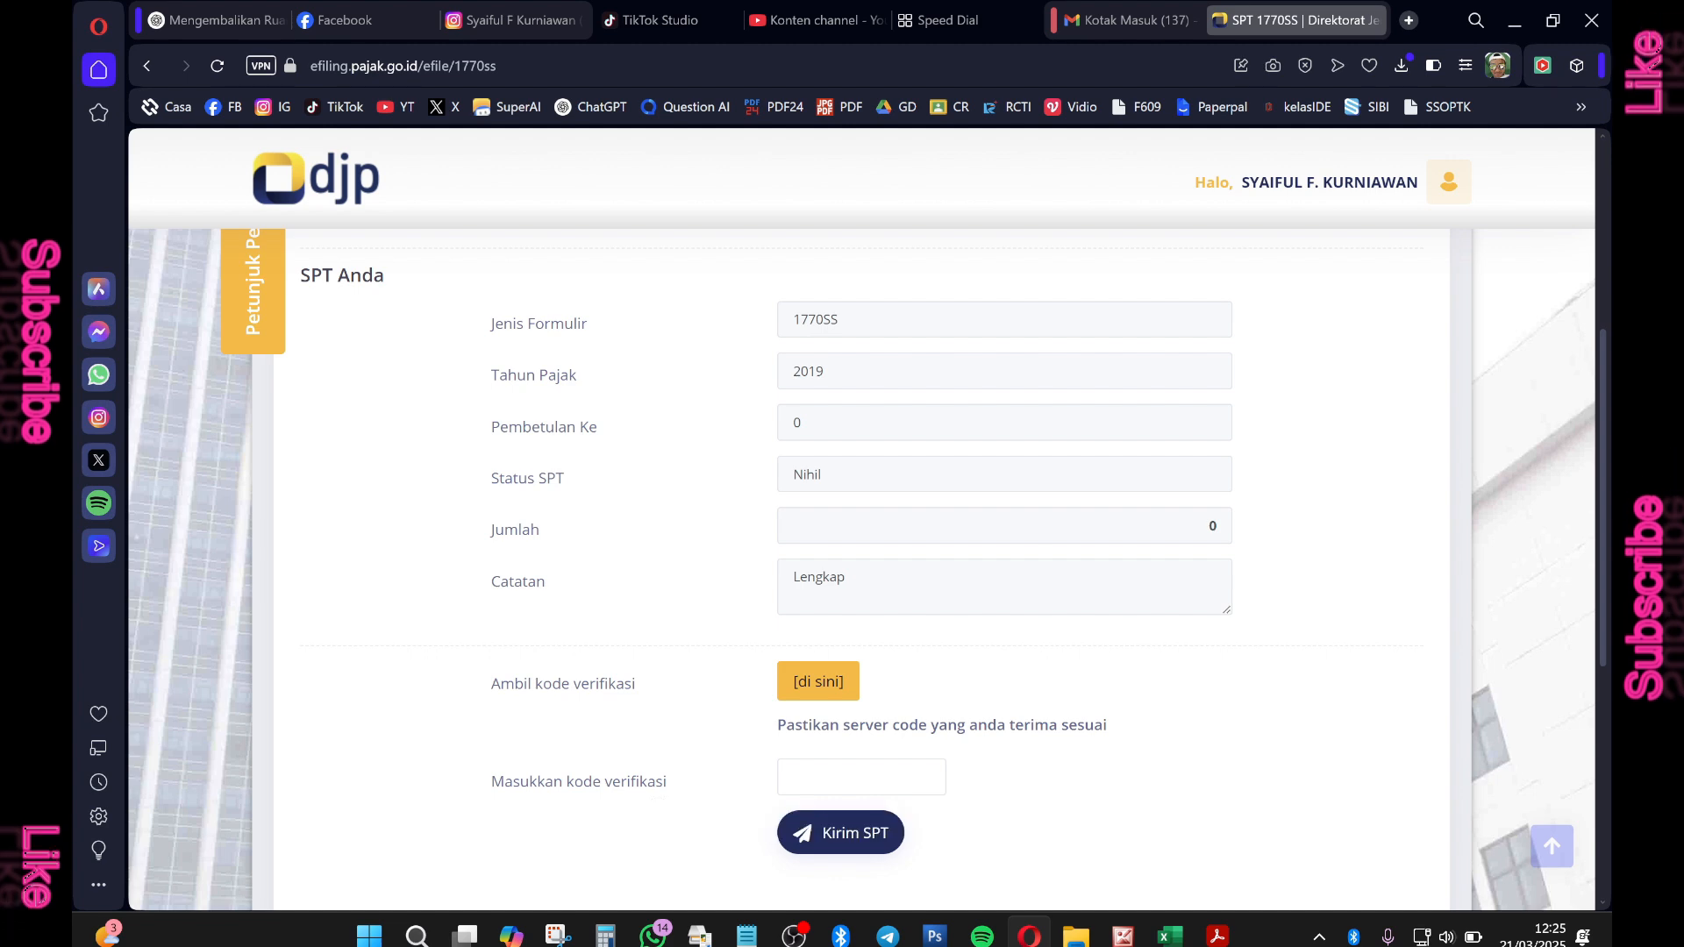
Request the SPT verification code with delivery to the registered email address and dismiss the confirmation.
scroll(575, 612, down, 1)
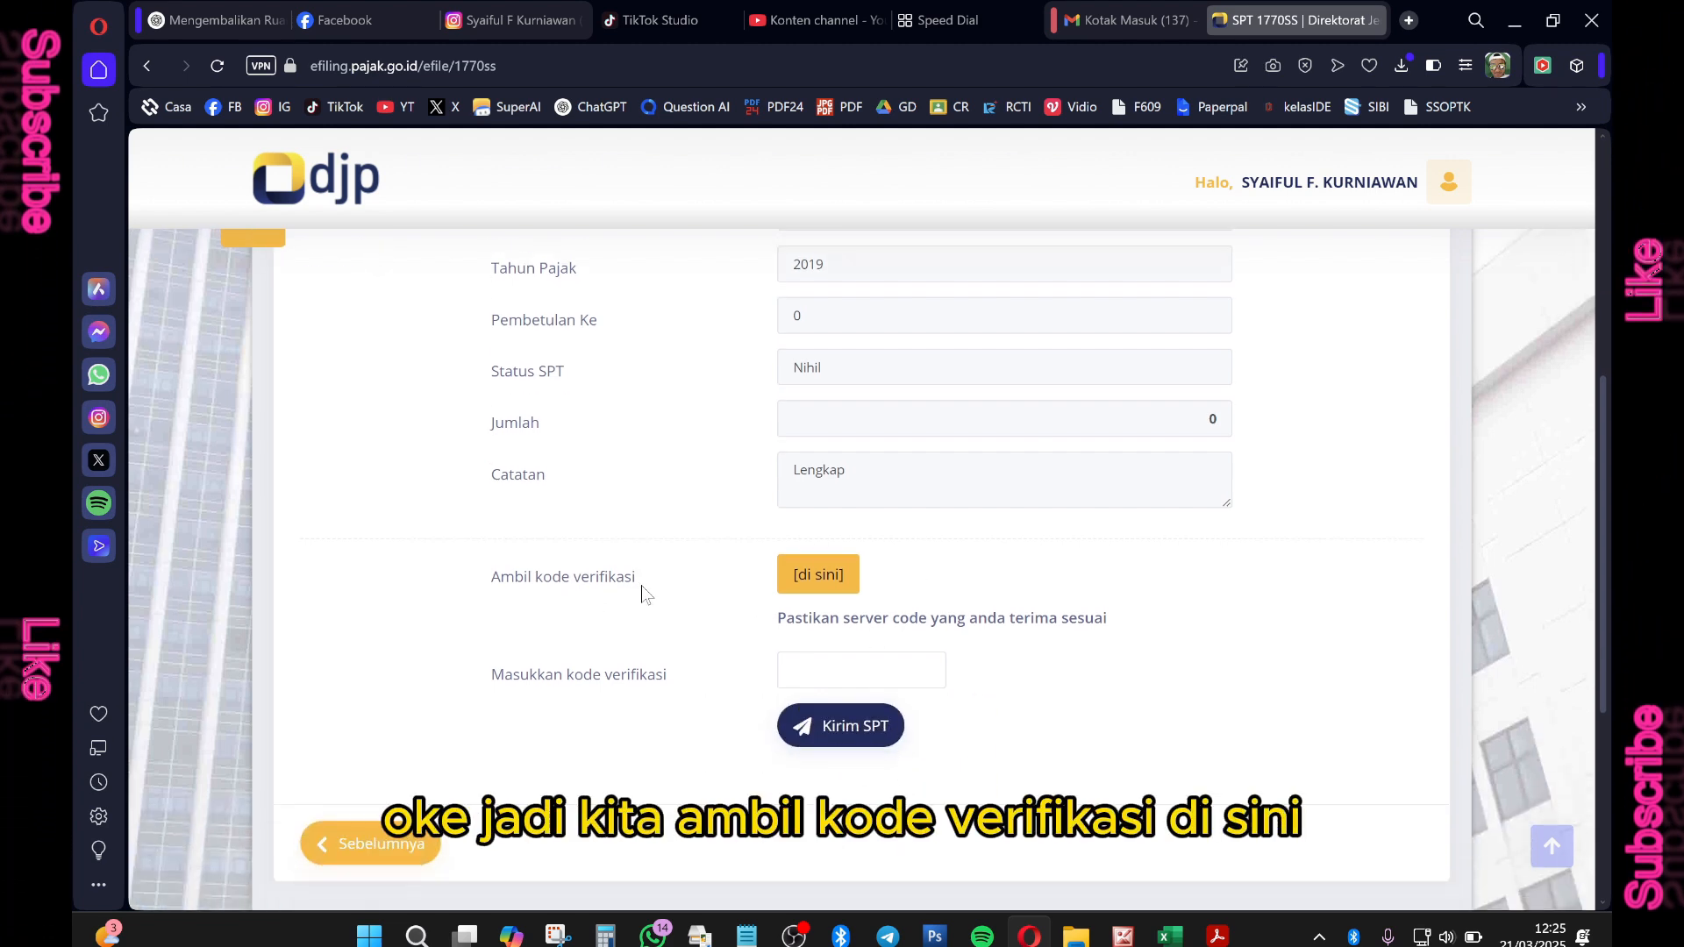
click(824, 582)
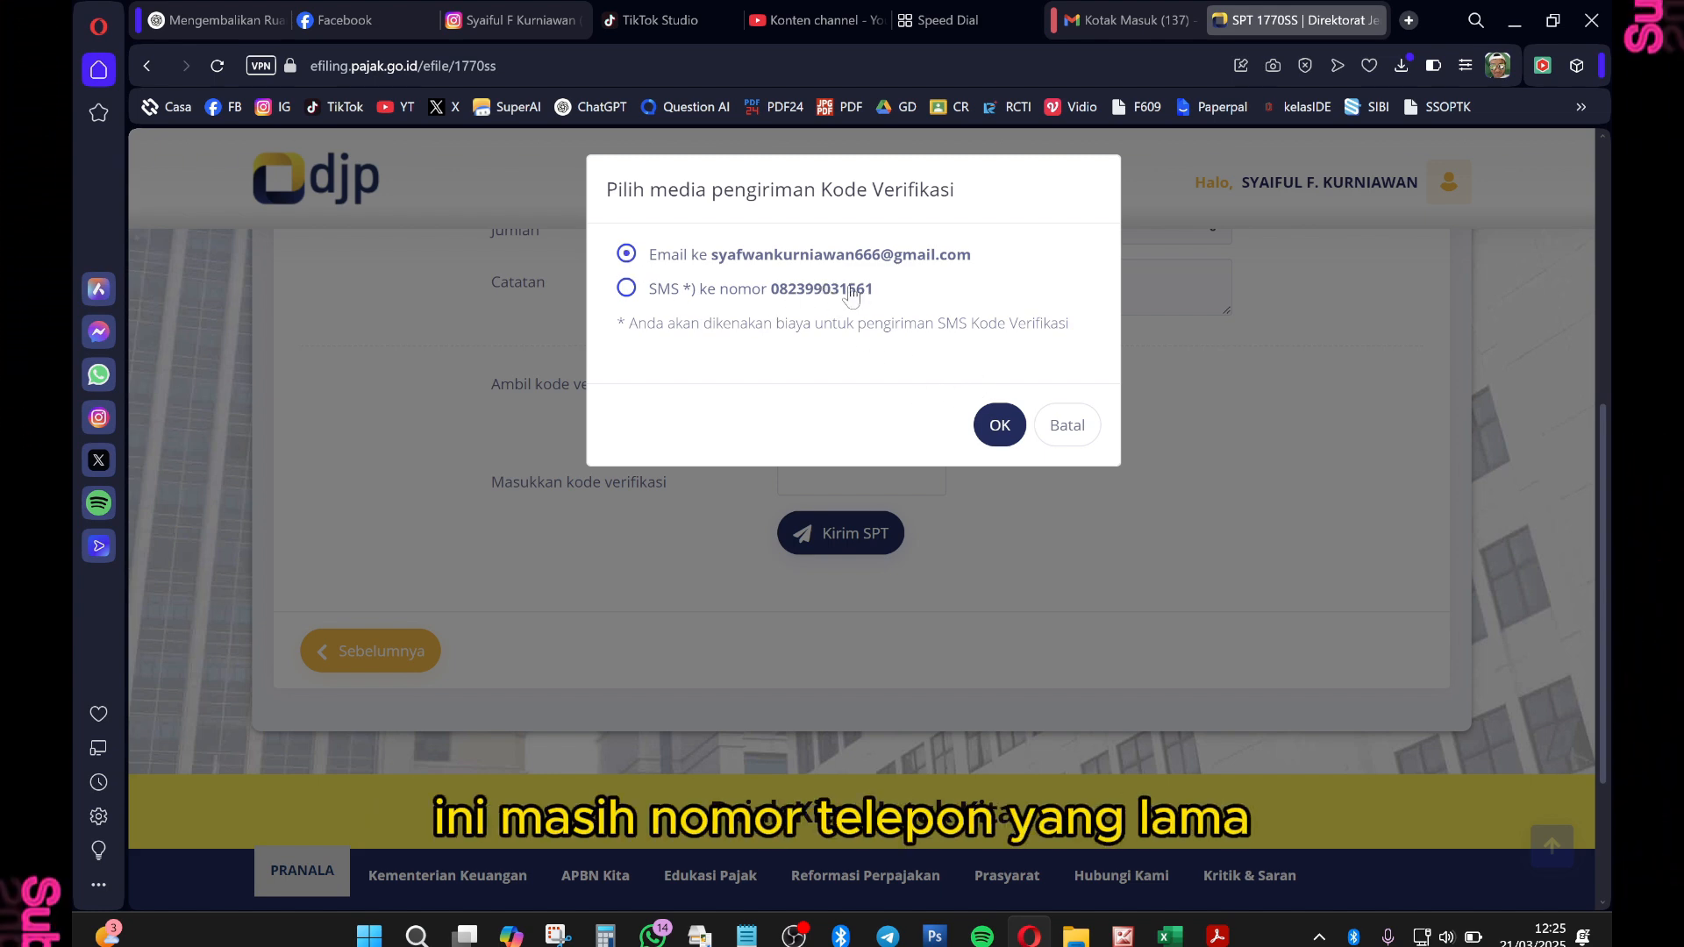
click(1001, 427)
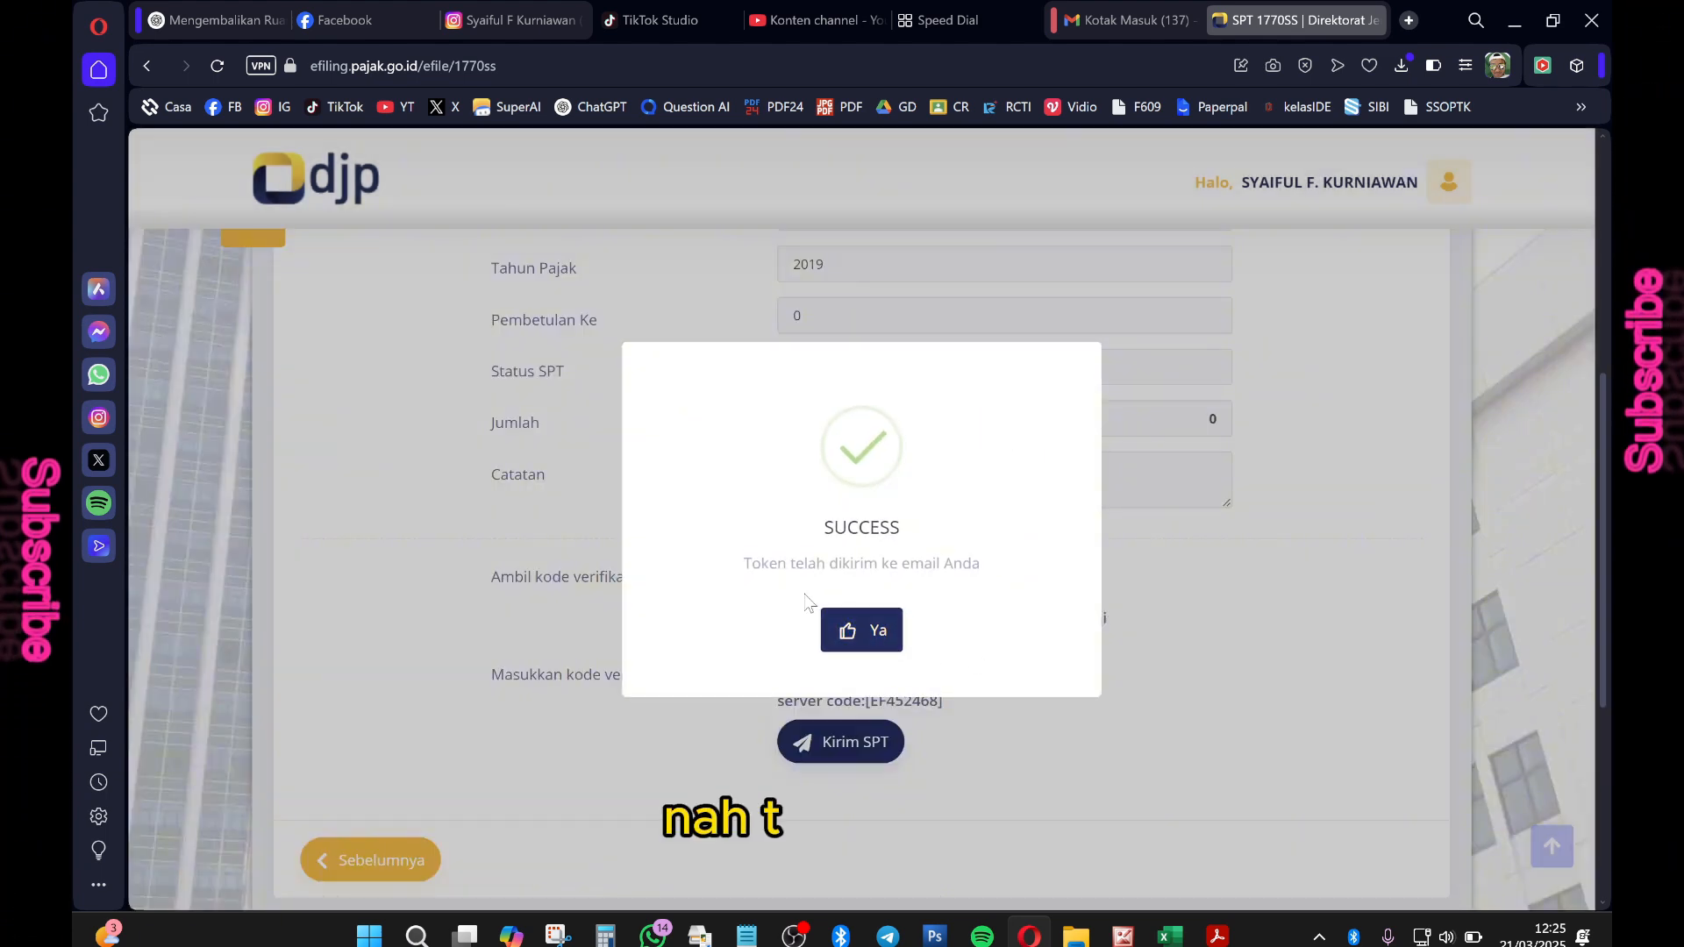
click(871, 638)
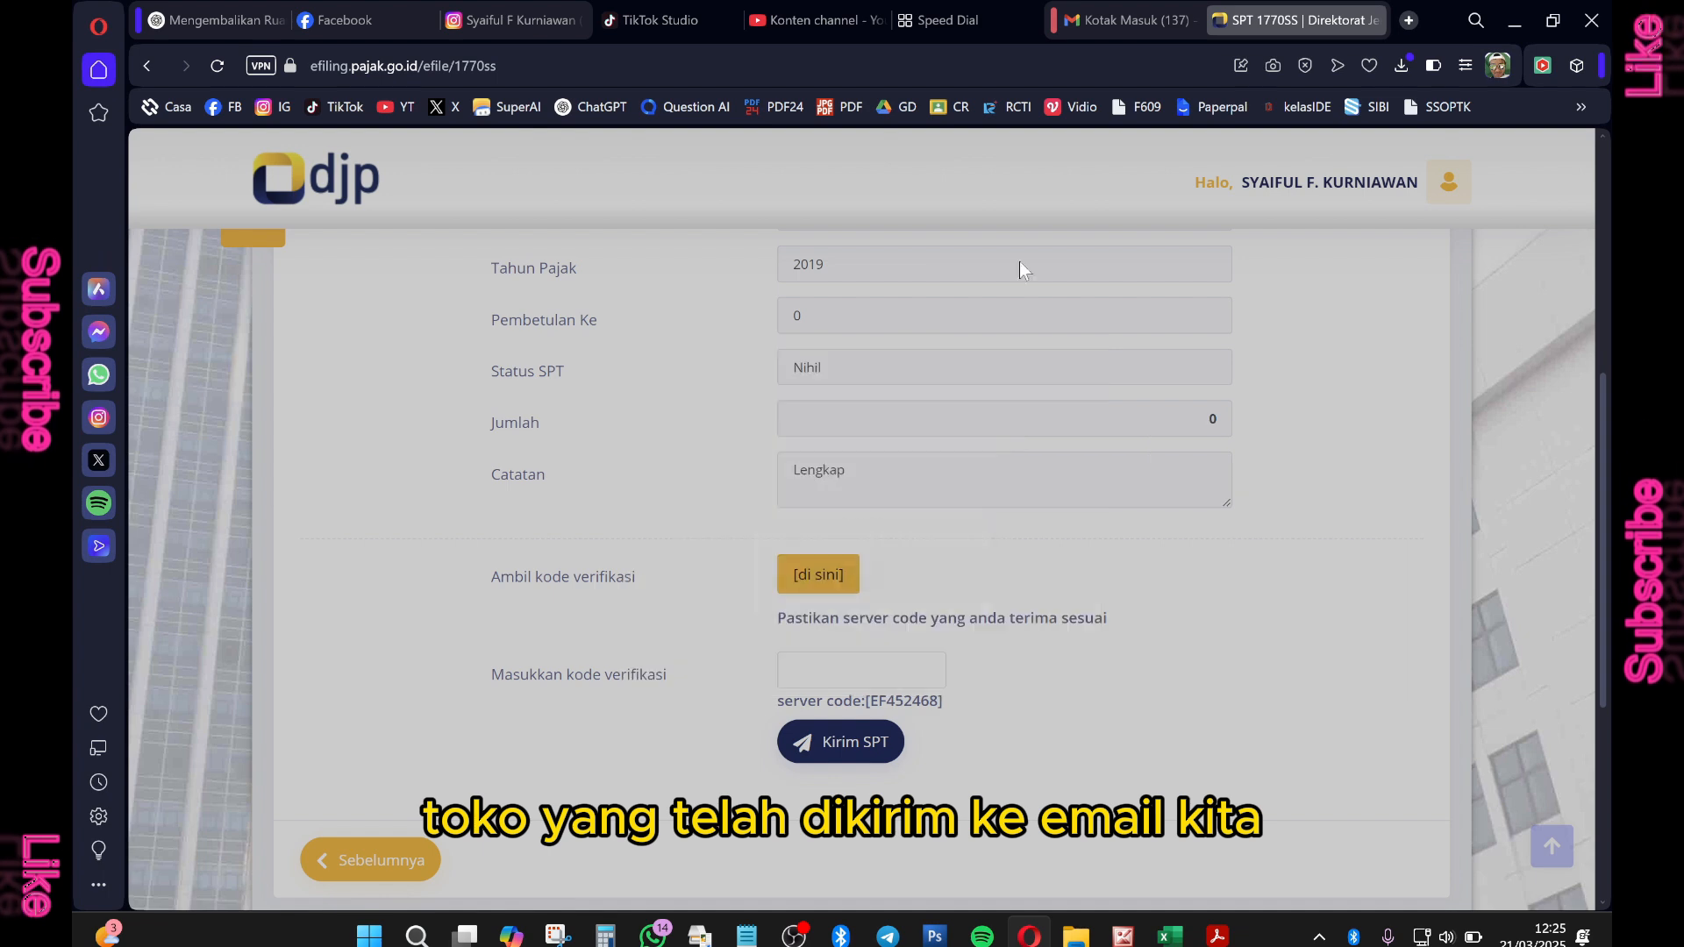
Switch to Gmail, refresh the inbox, open the new [e-Filing] Kode Verifikasi message and select the verification code for copying.
click(1132, 19)
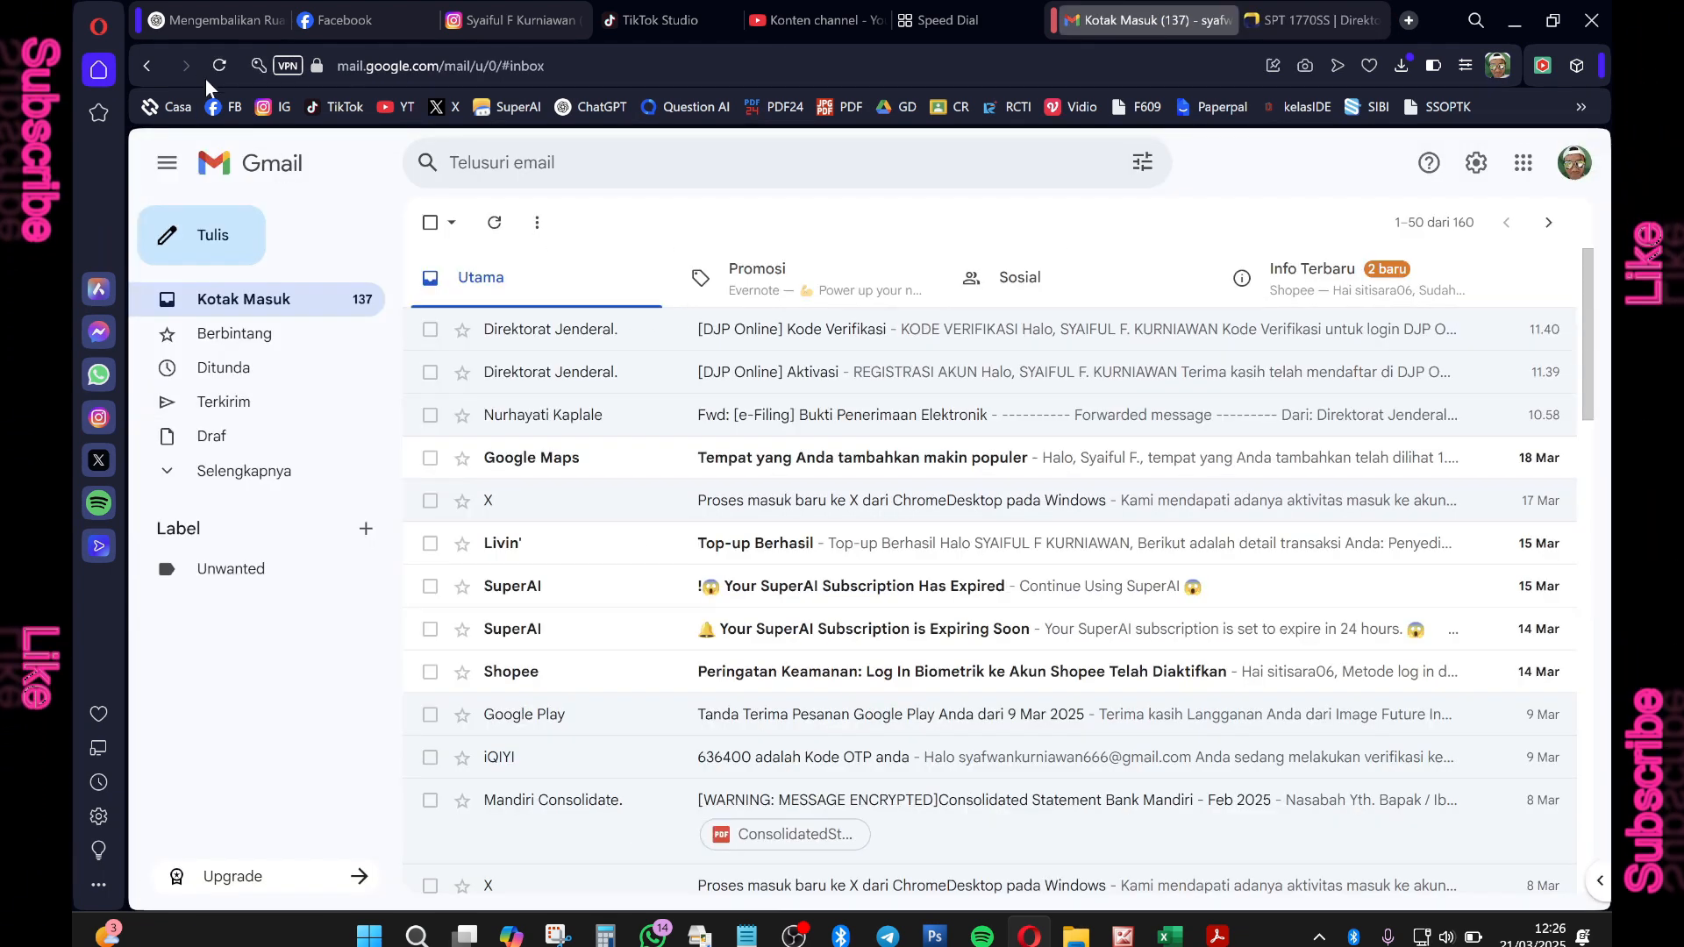
key(F5)
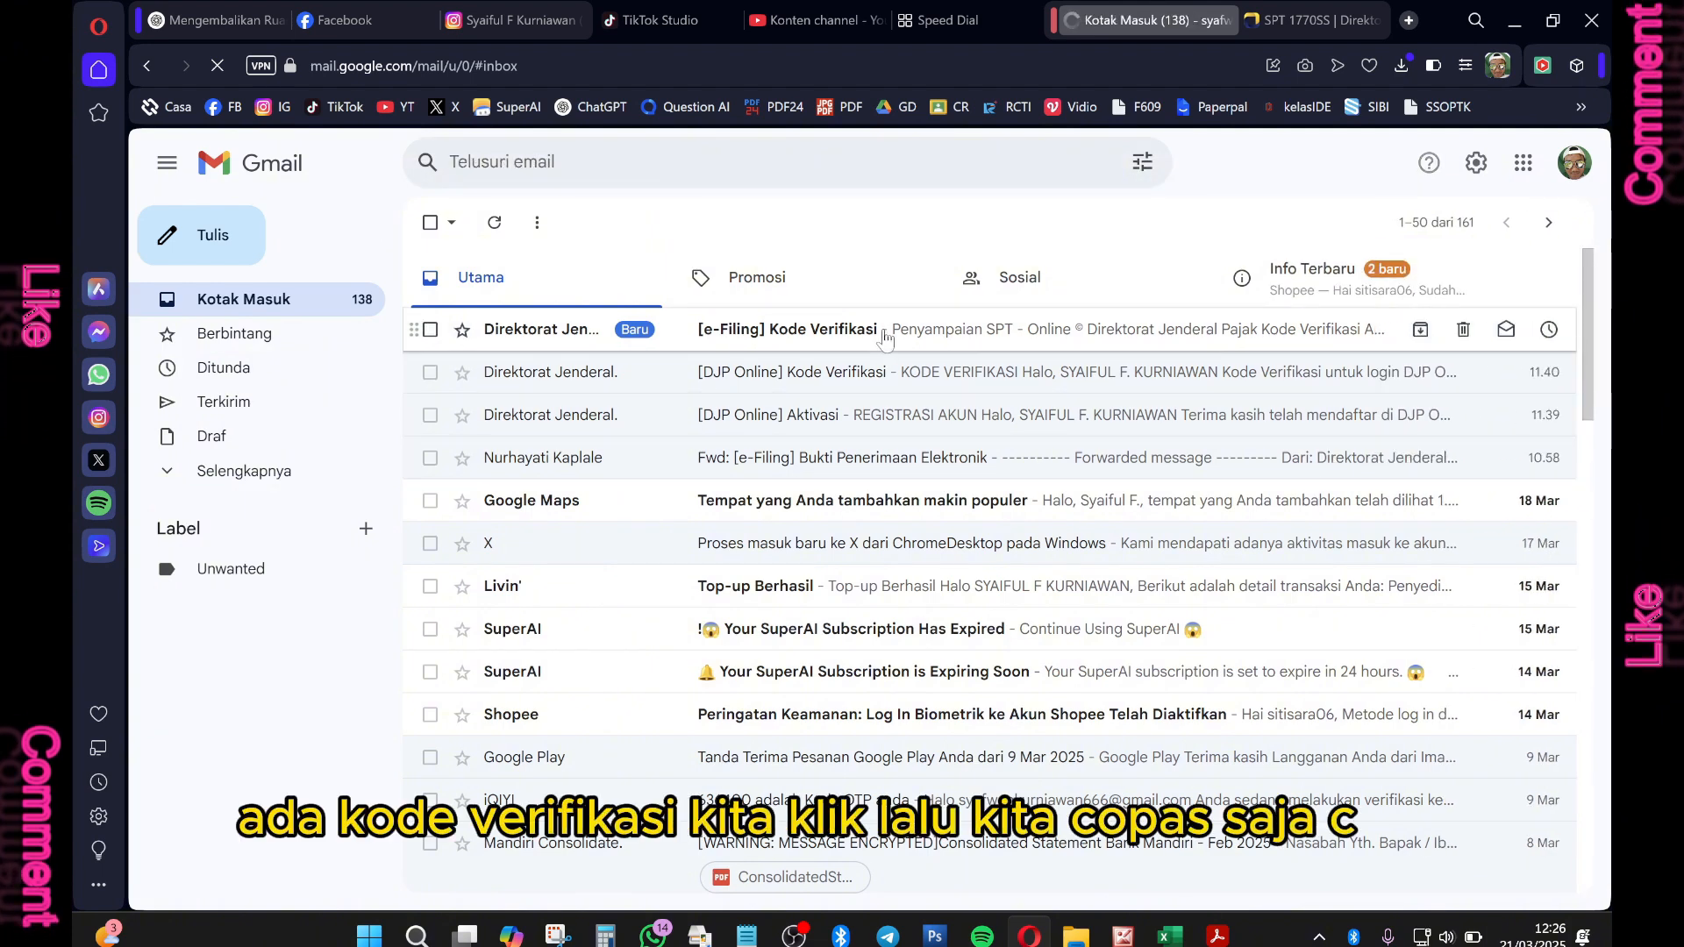
click(885, 338)
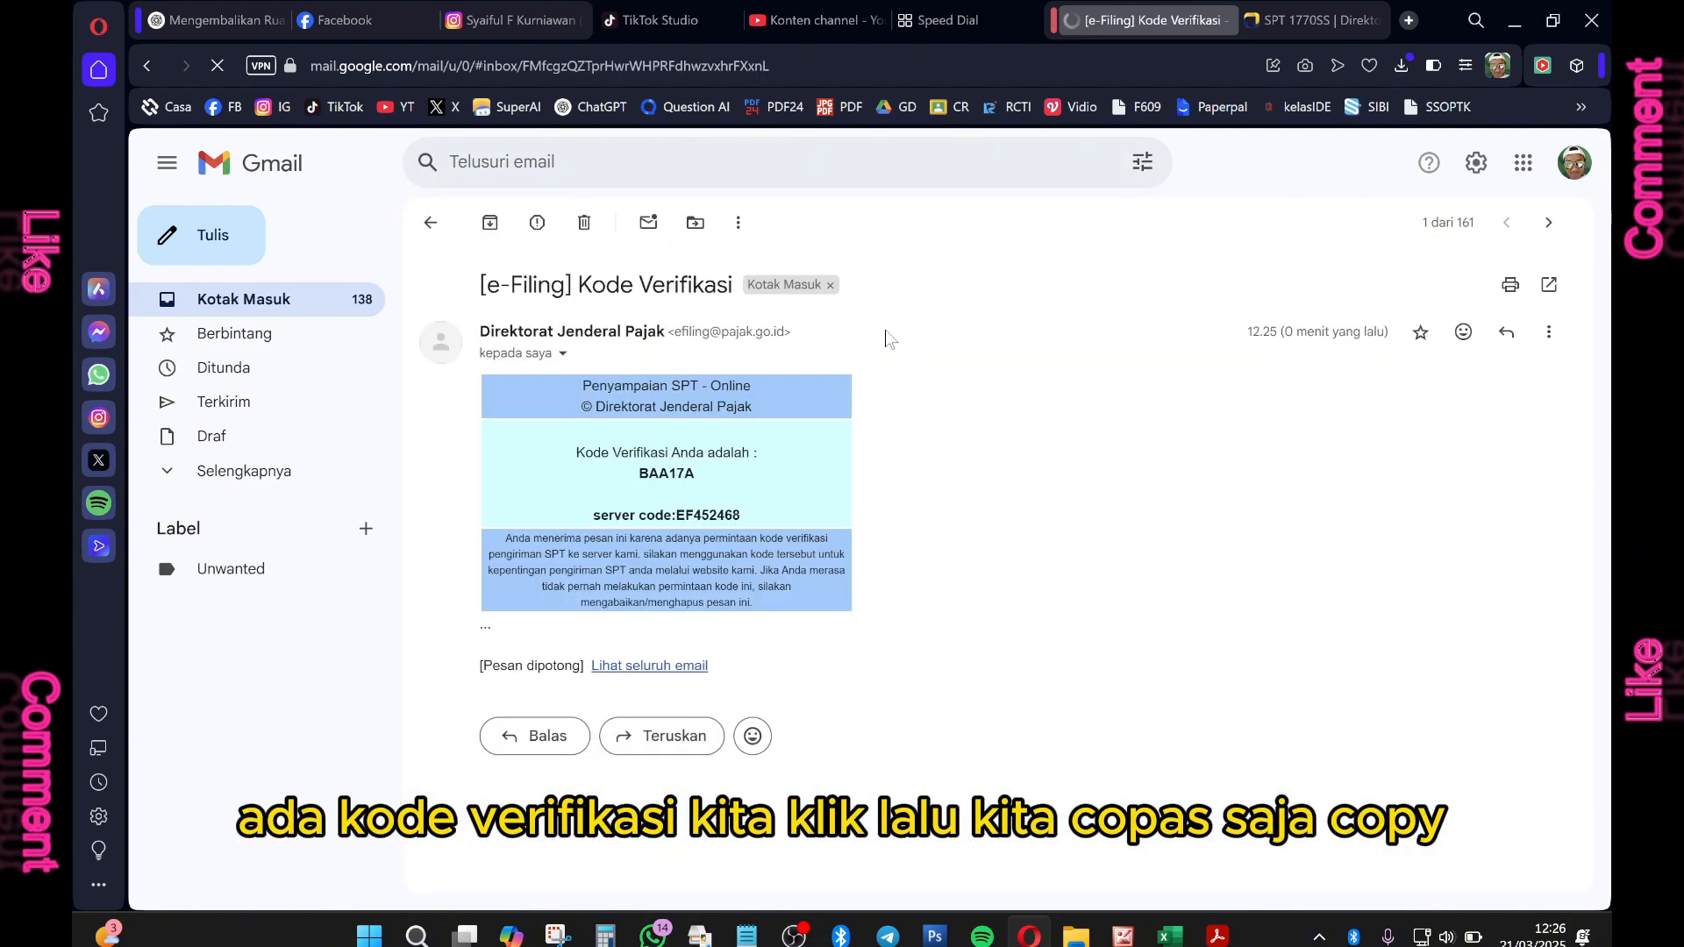
drag(638, 474, 705, 481)
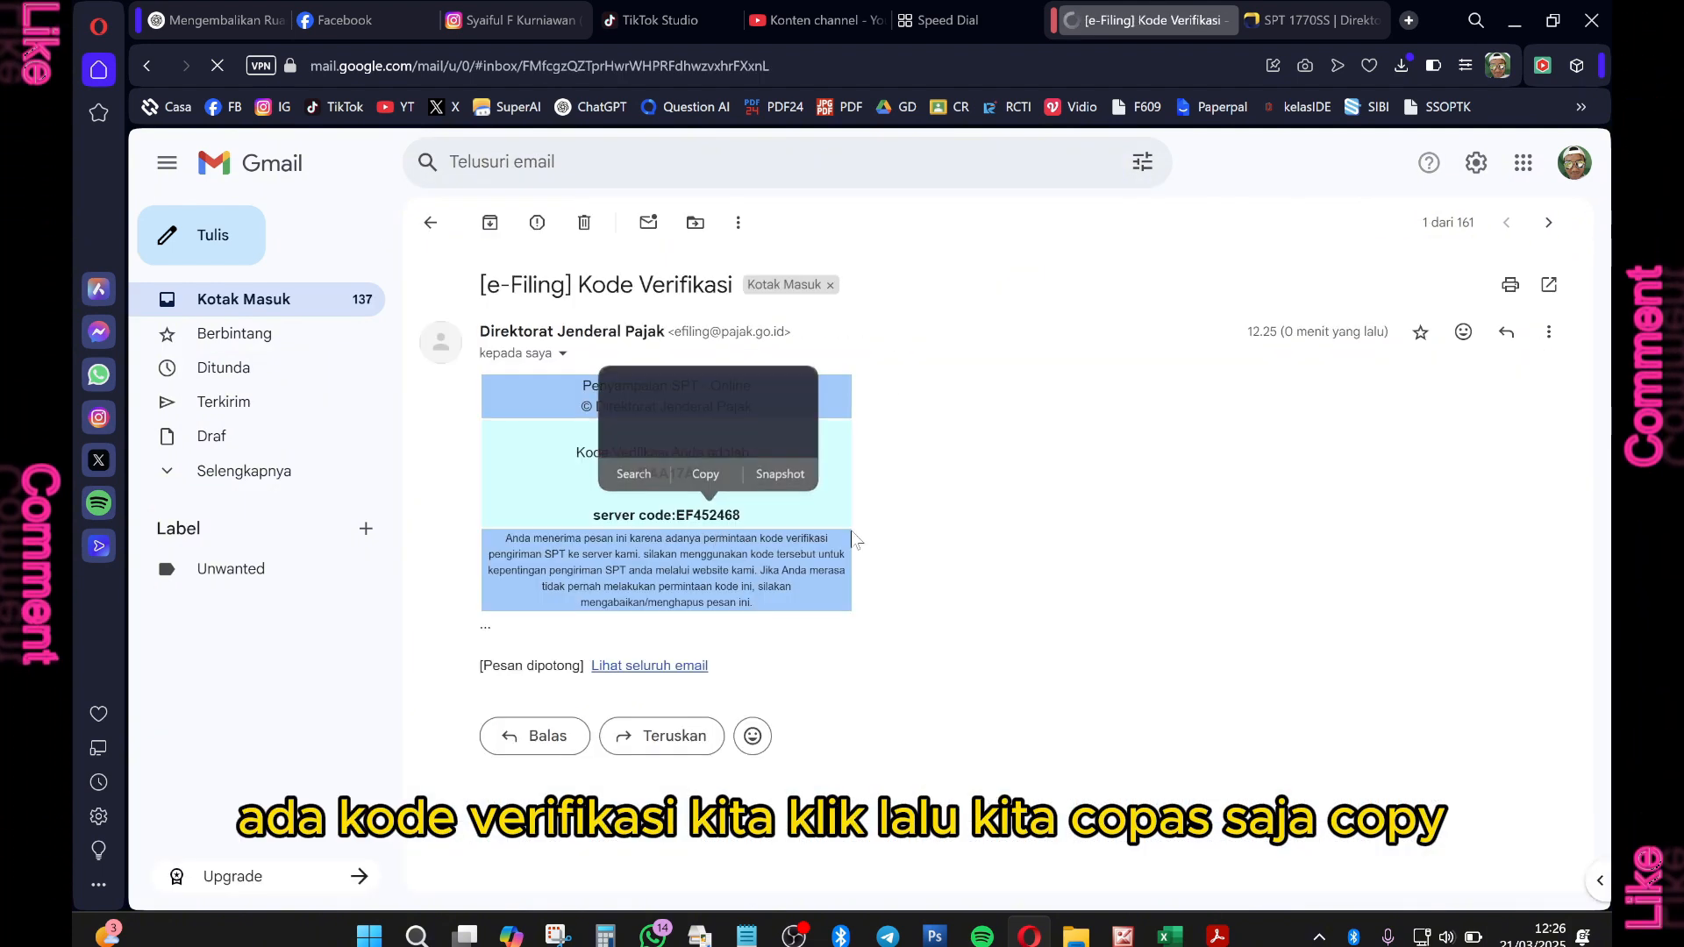
click(706, 474)
Try to paste the verification code into the Masukkan kode verifikasi field in DJP Online.
click(1300, 20)
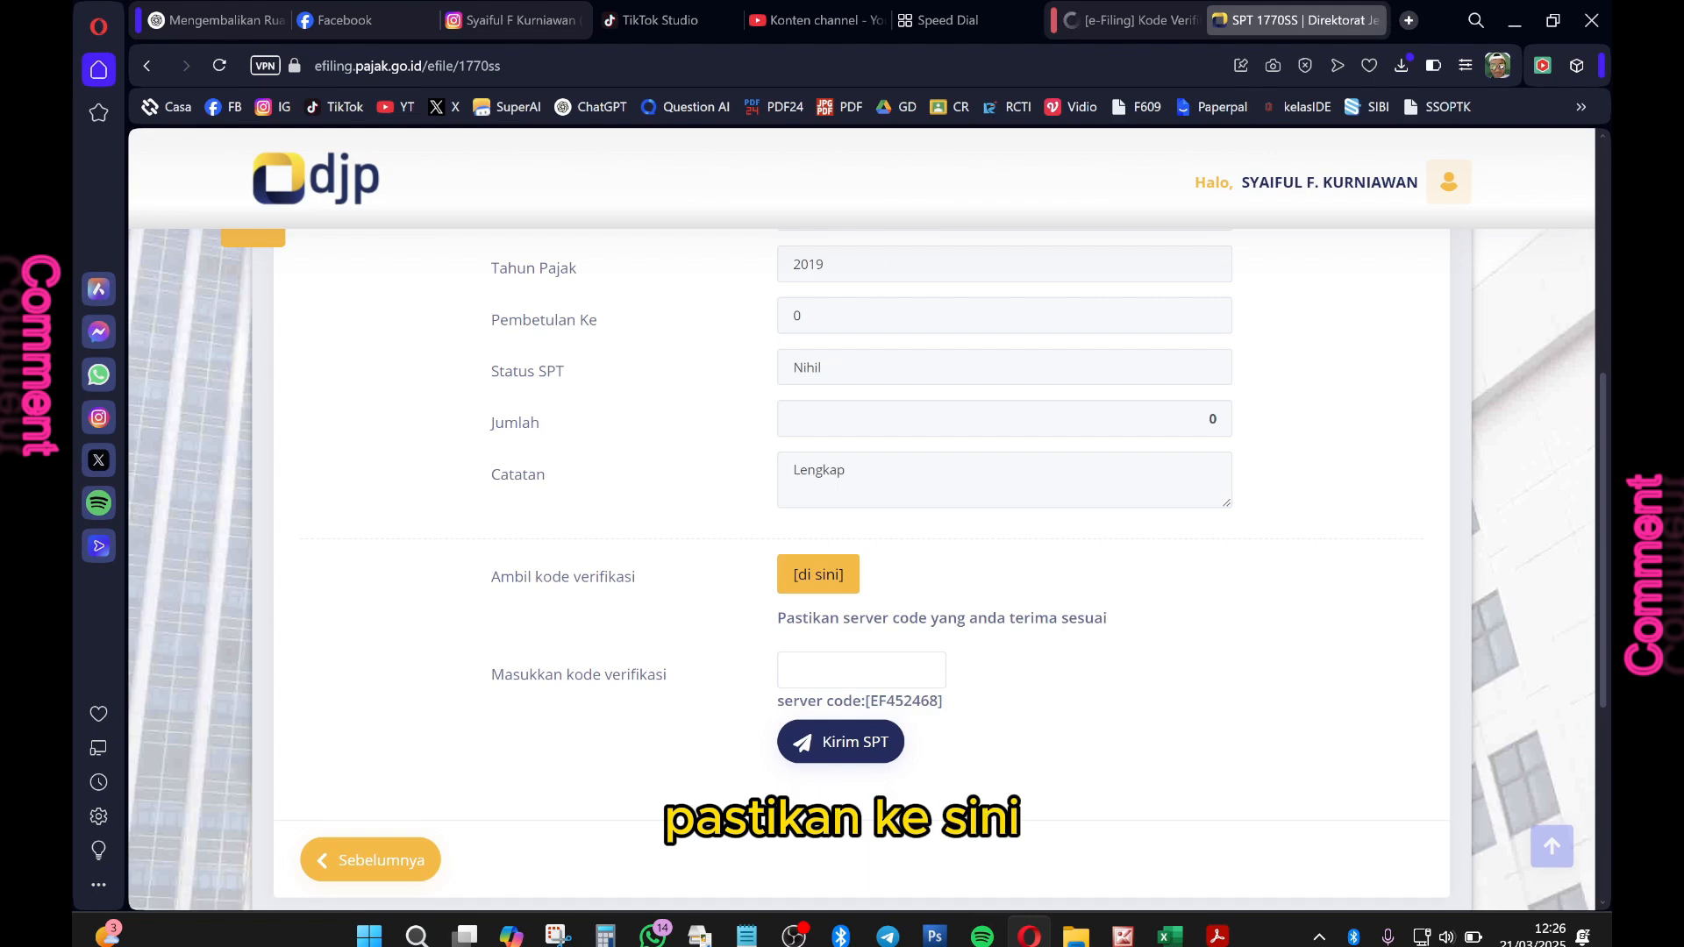
click(861, 670)
click(865, 714)
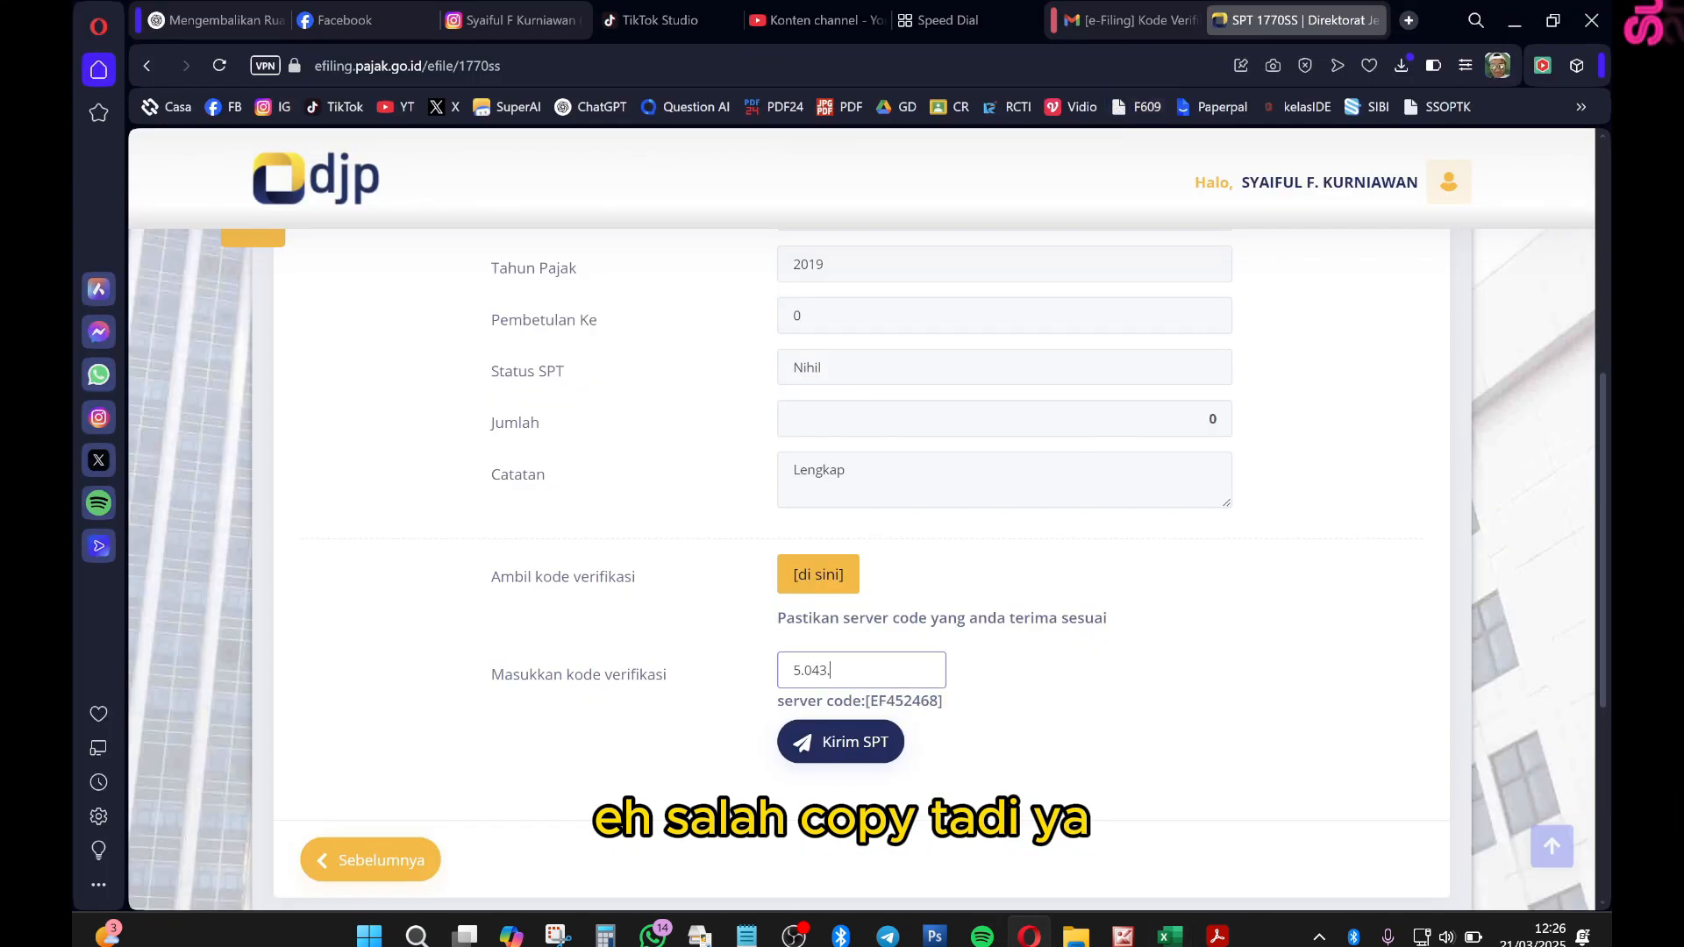
Copy the verification code again from the Gmail message, replace the entry in Masukkan kode verifikasi with it, and submit the SPT.
click(1132, 20)
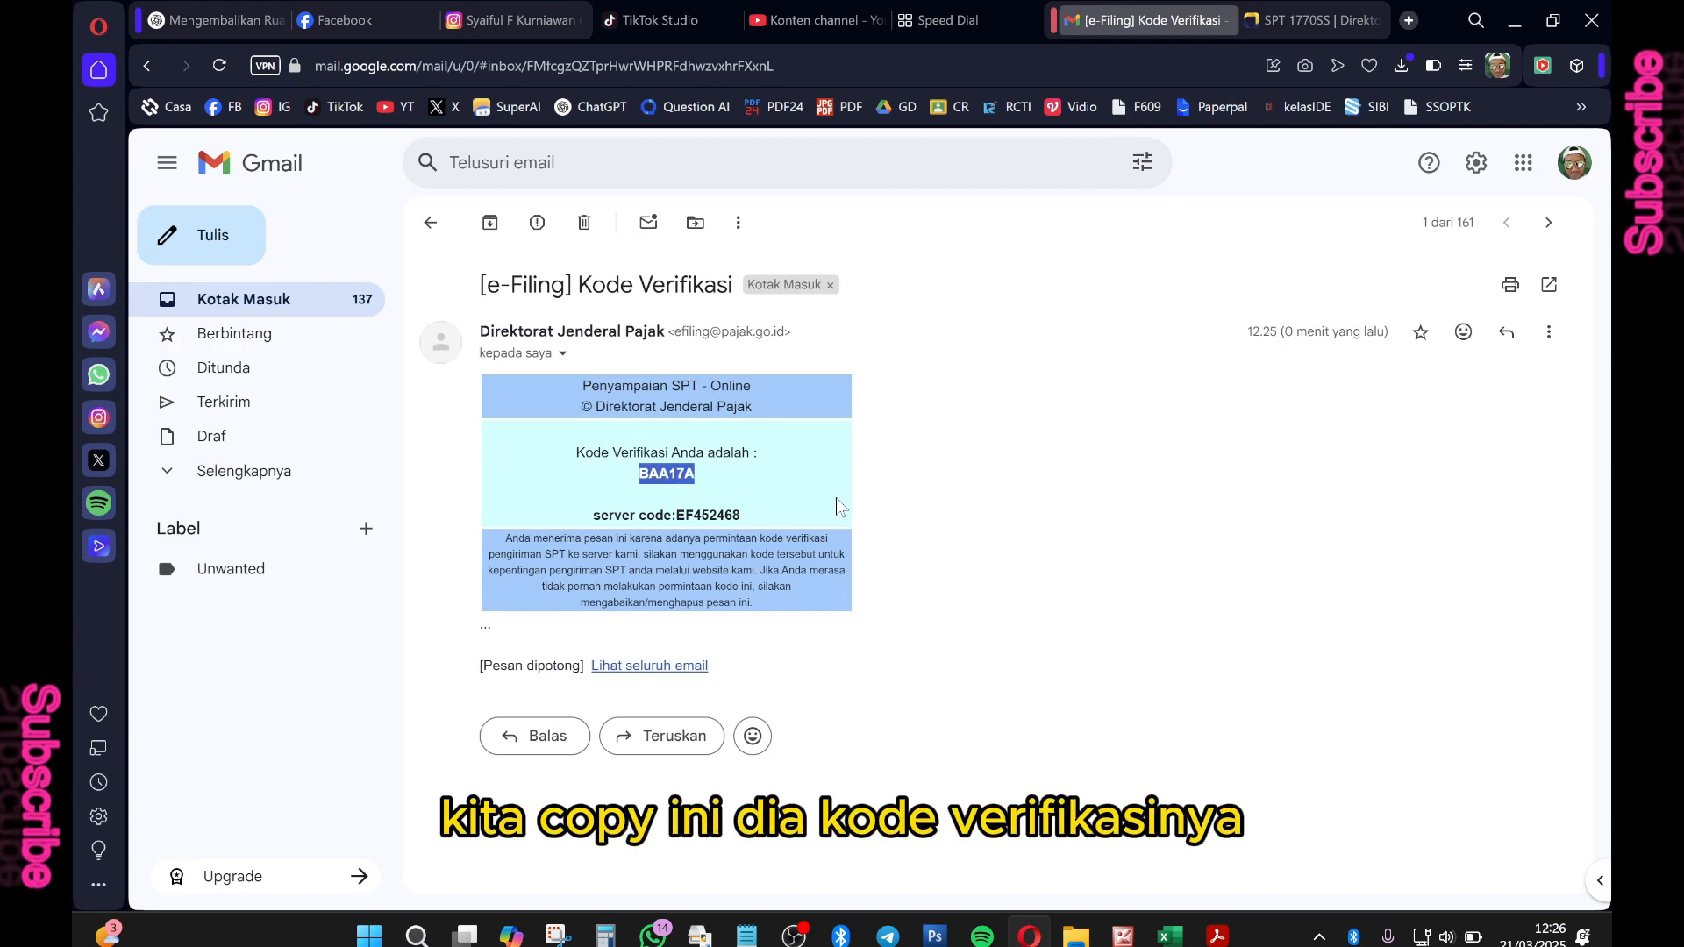
click(1296, 21)
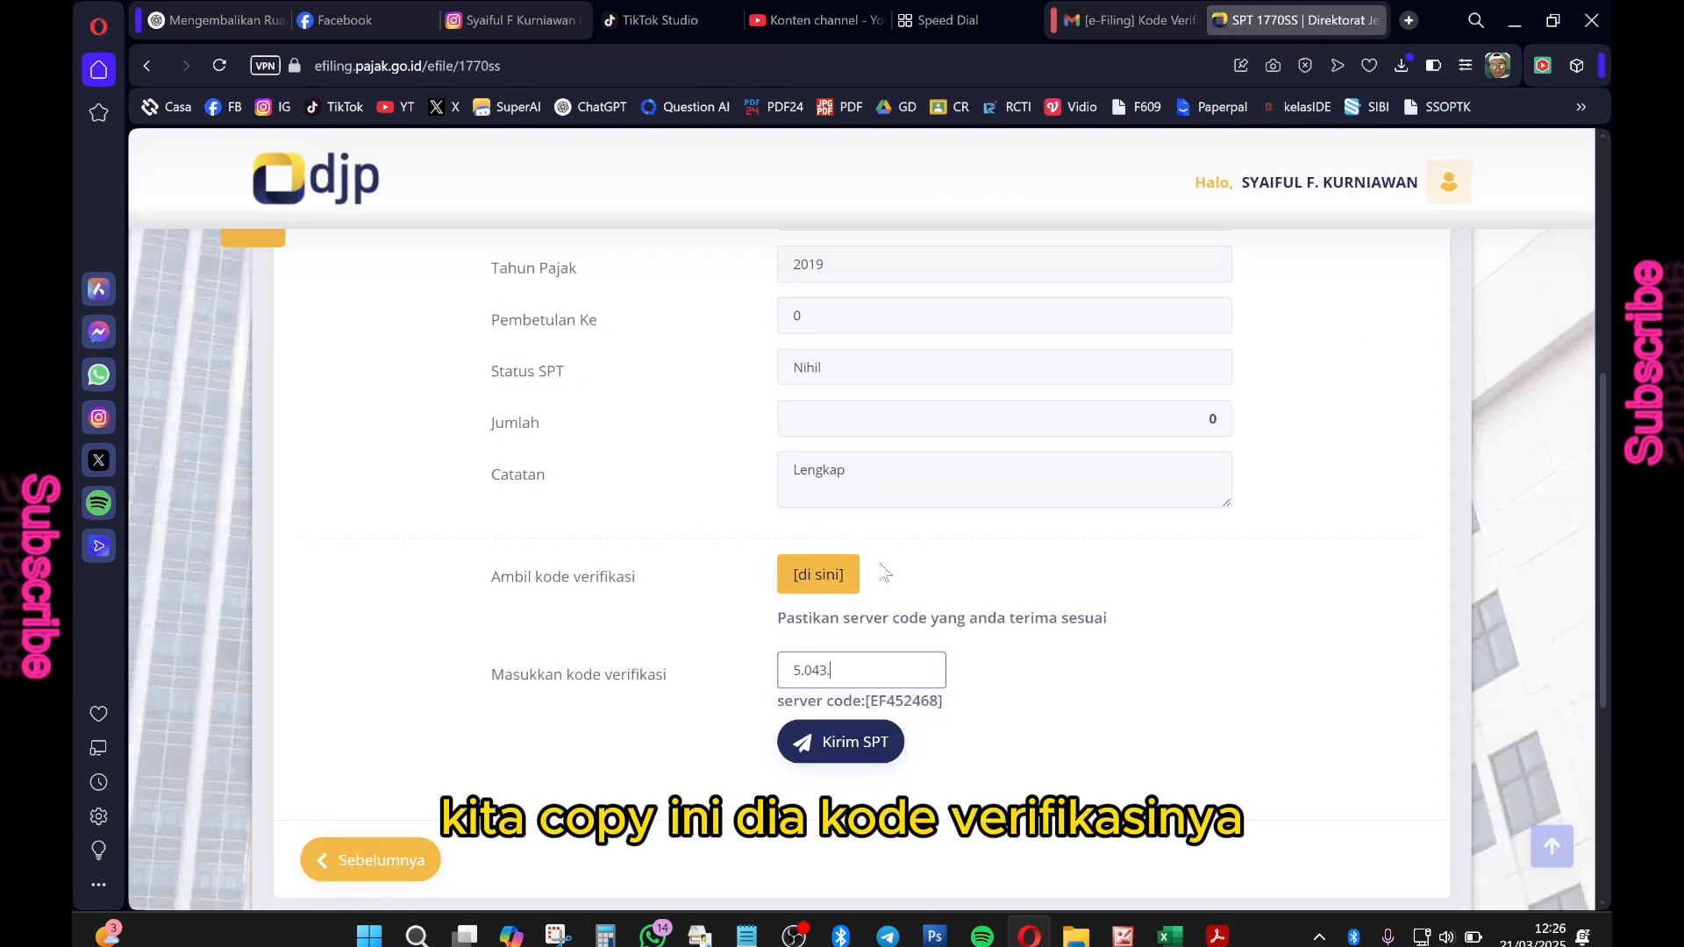
key(ctrl+a)
key(ctrl+v)
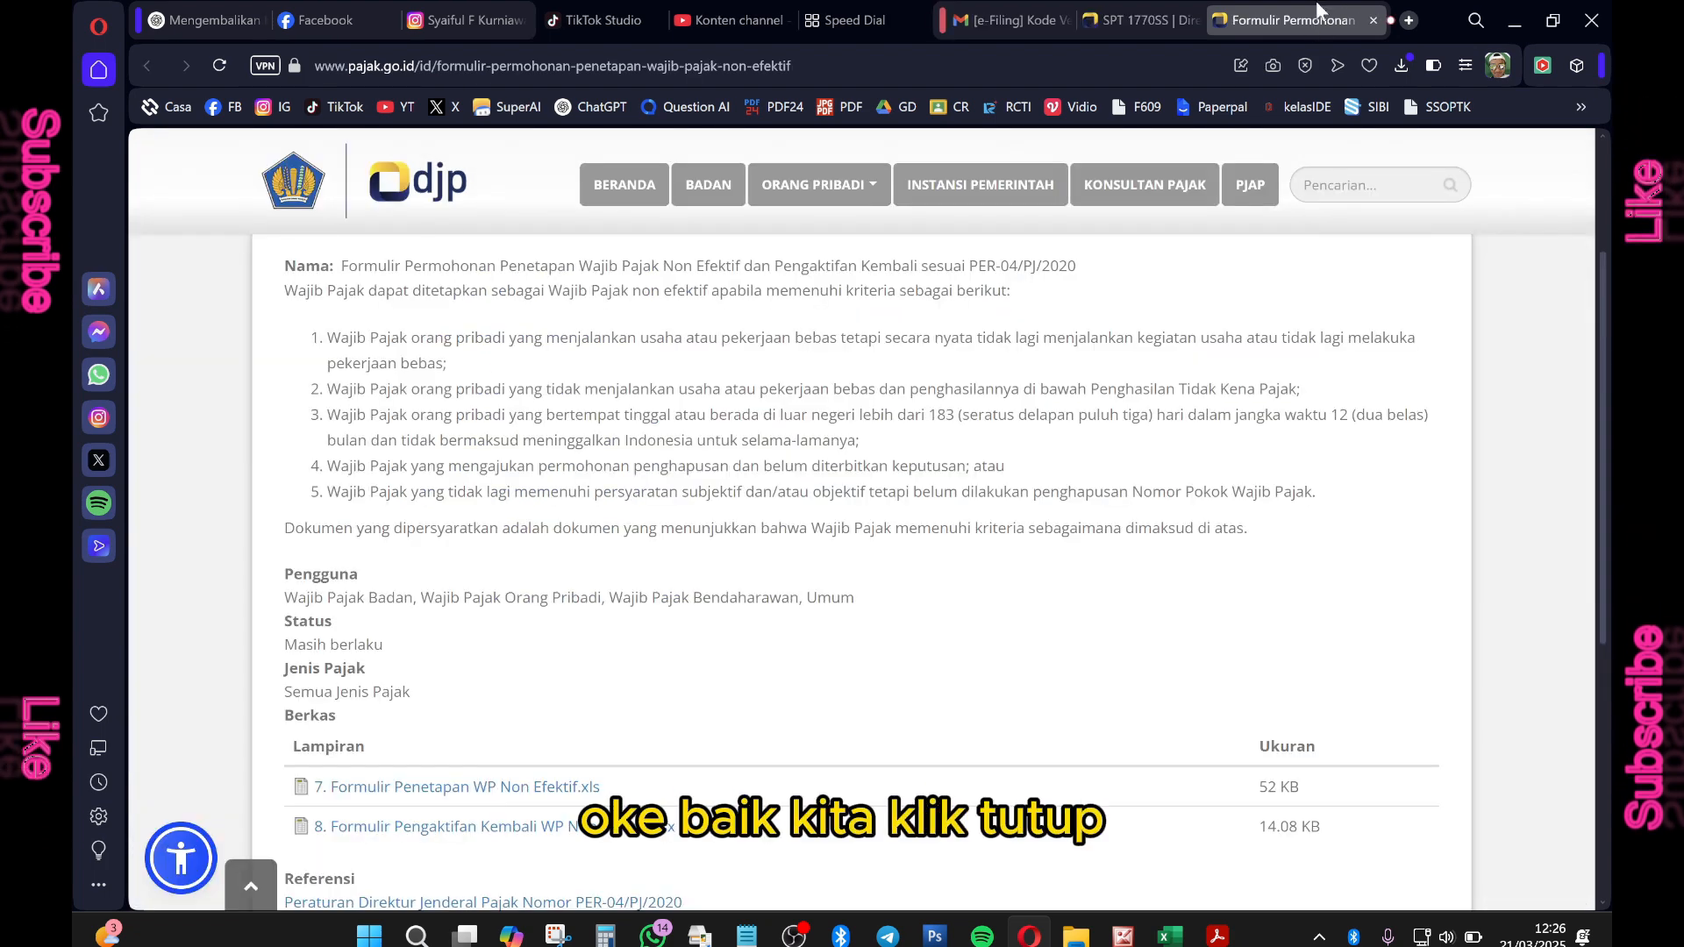
Return to the SPT 1770SS page and rate the service as Puas.
click(1166, 19)
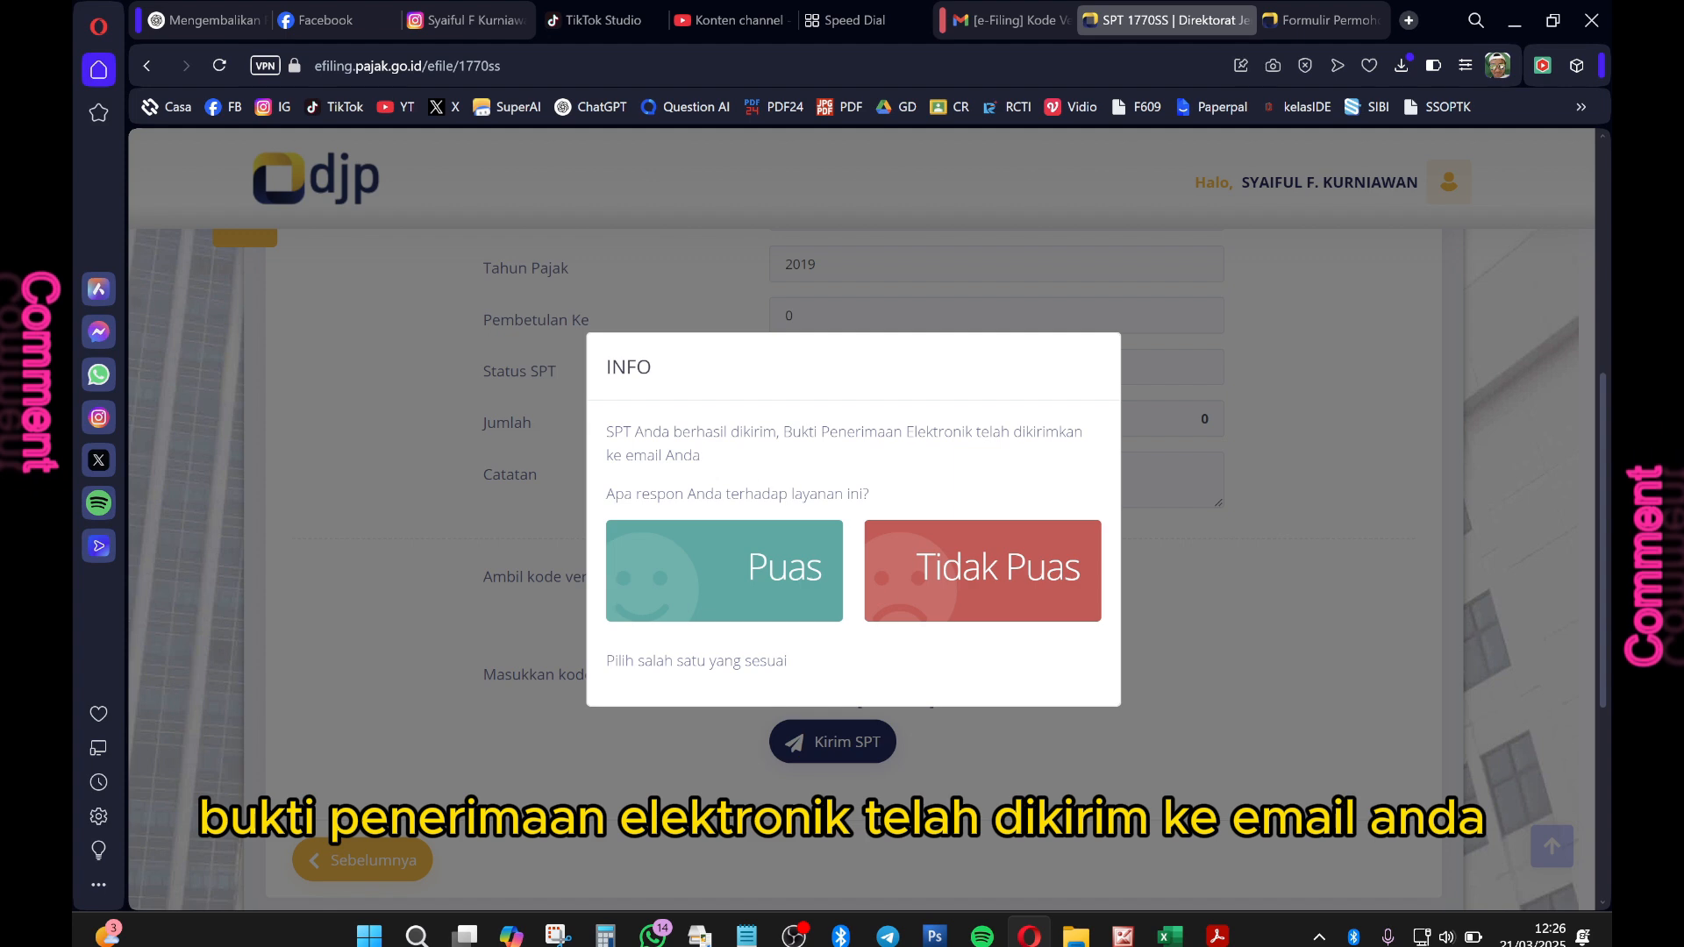
click(723, 580)
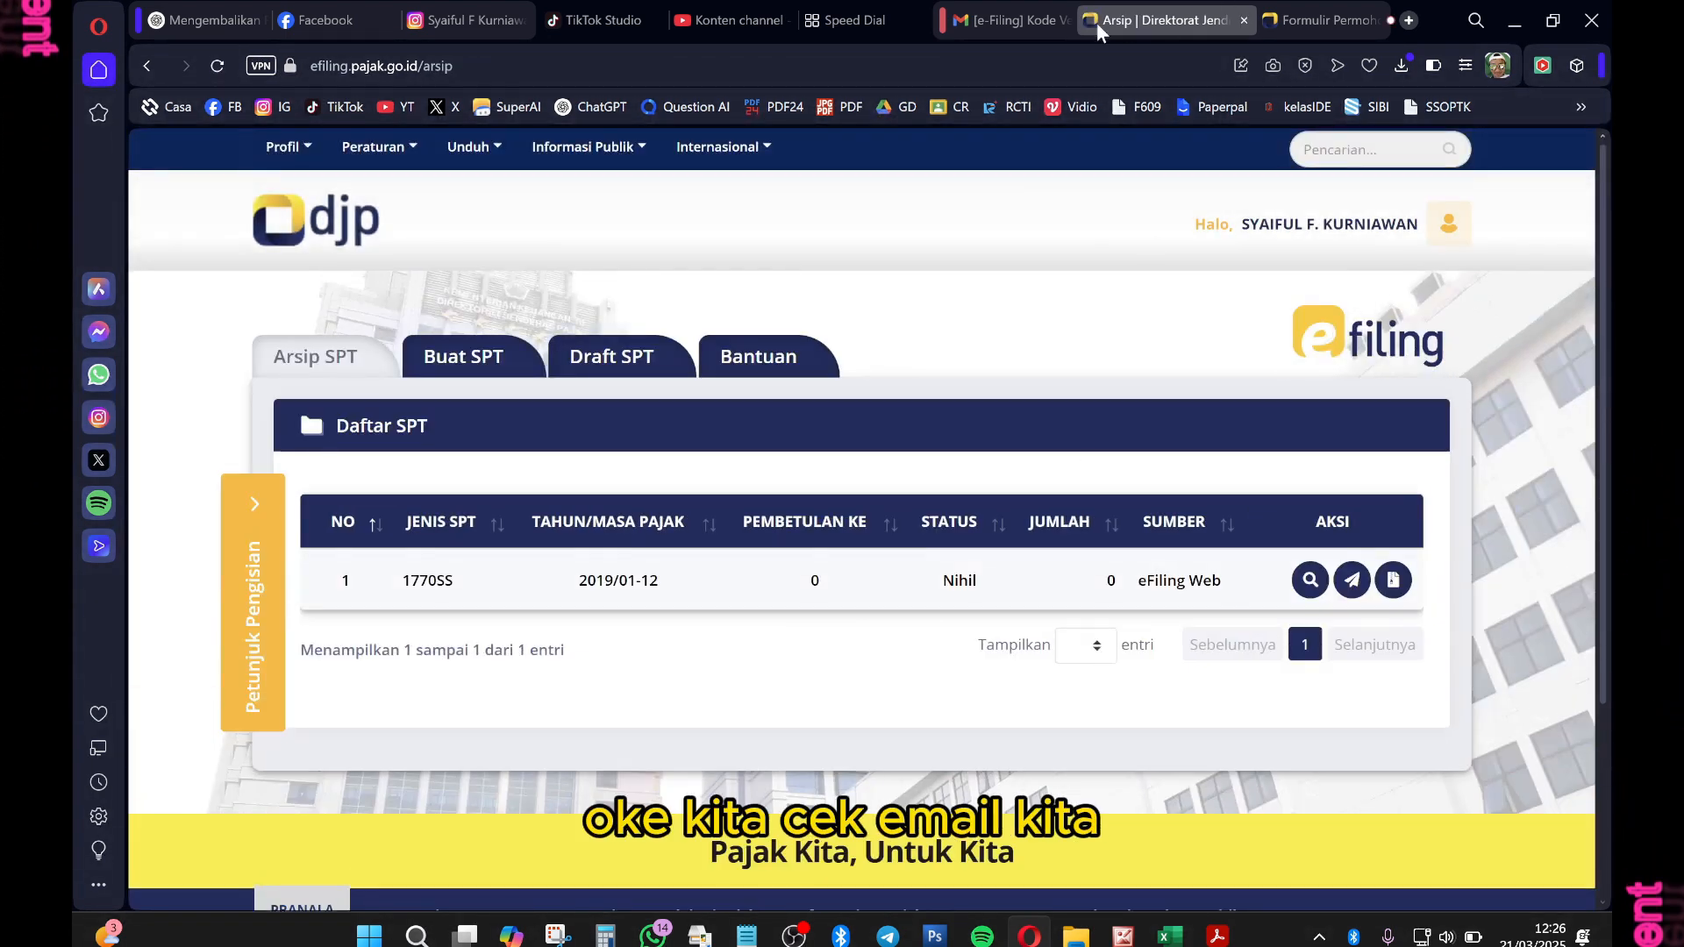
Switch to Gmail and open the [e-Filing] Bukti Penerimaan Elektronik message in the inbox to check the submission receipt.
click(1000, 20)
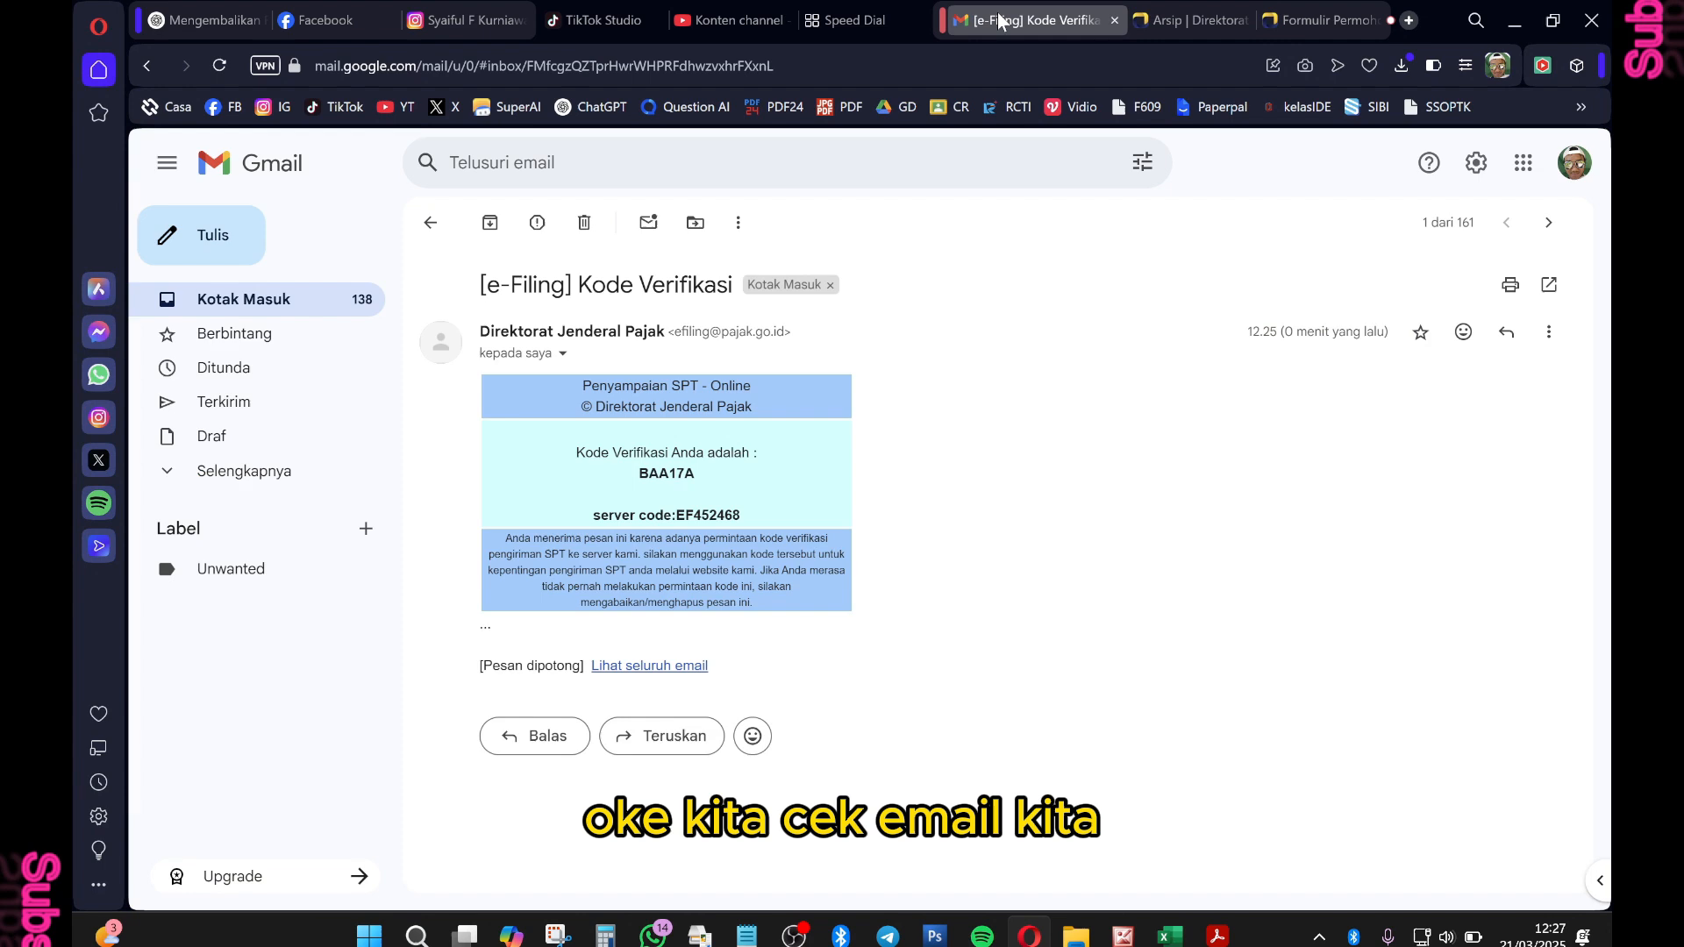
click(283, 303)
click(789, 322)
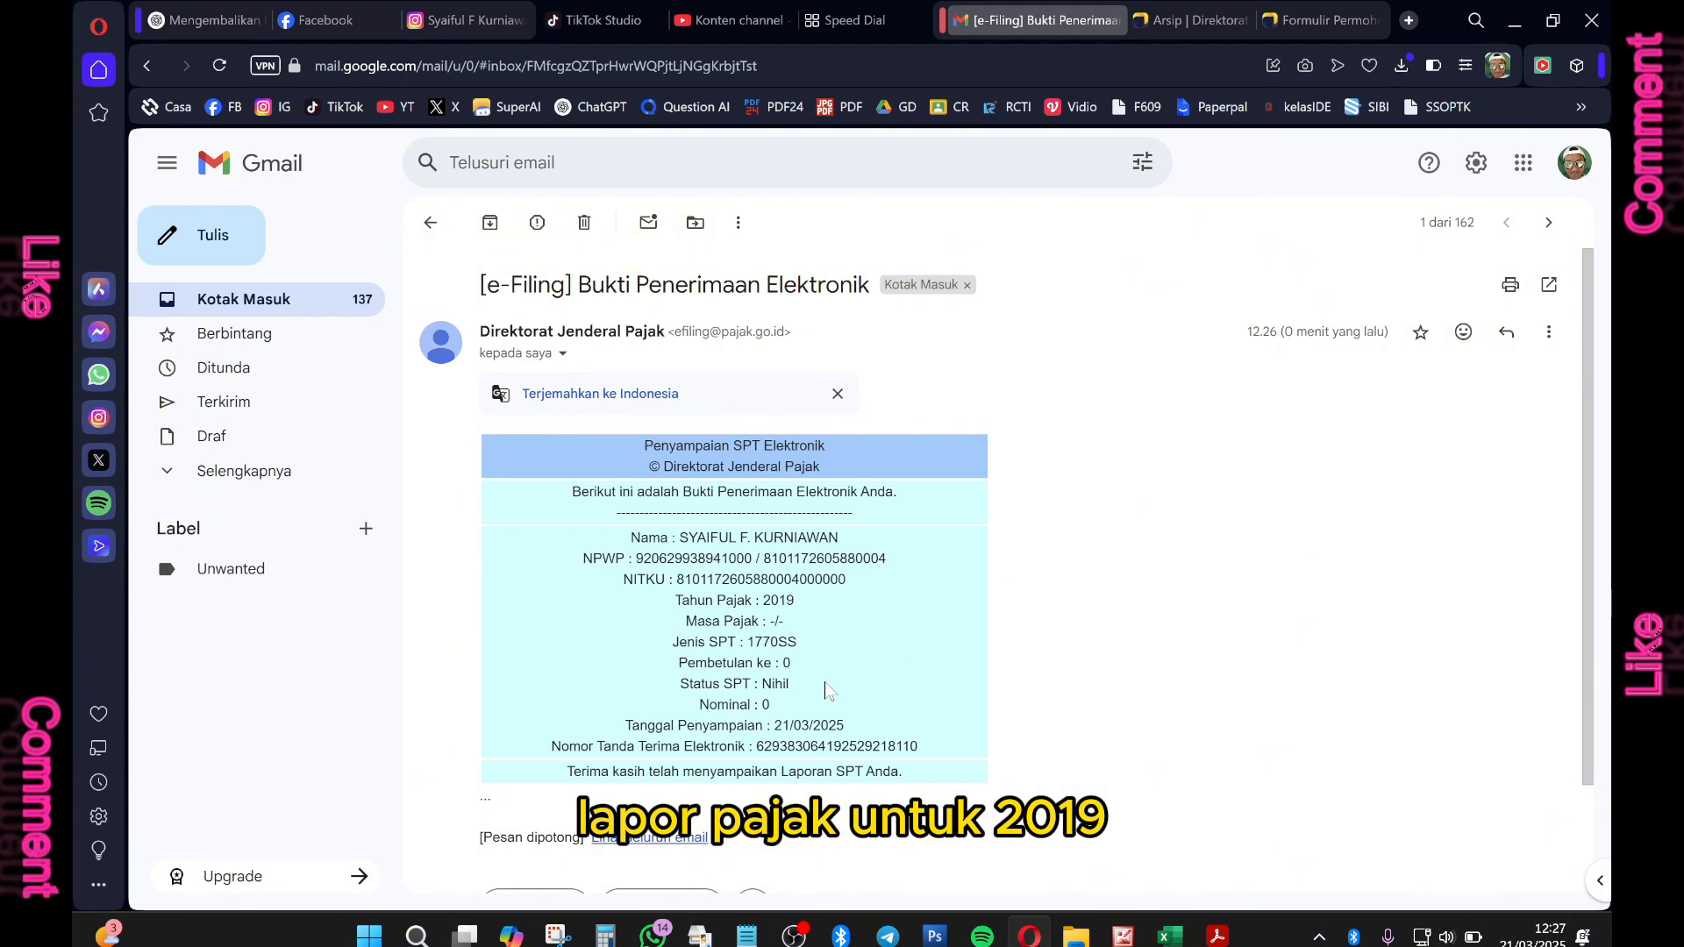
Return to DJP Online e-Filing and check the submitted return in the Arsip SPT list.
click(1032, 937)
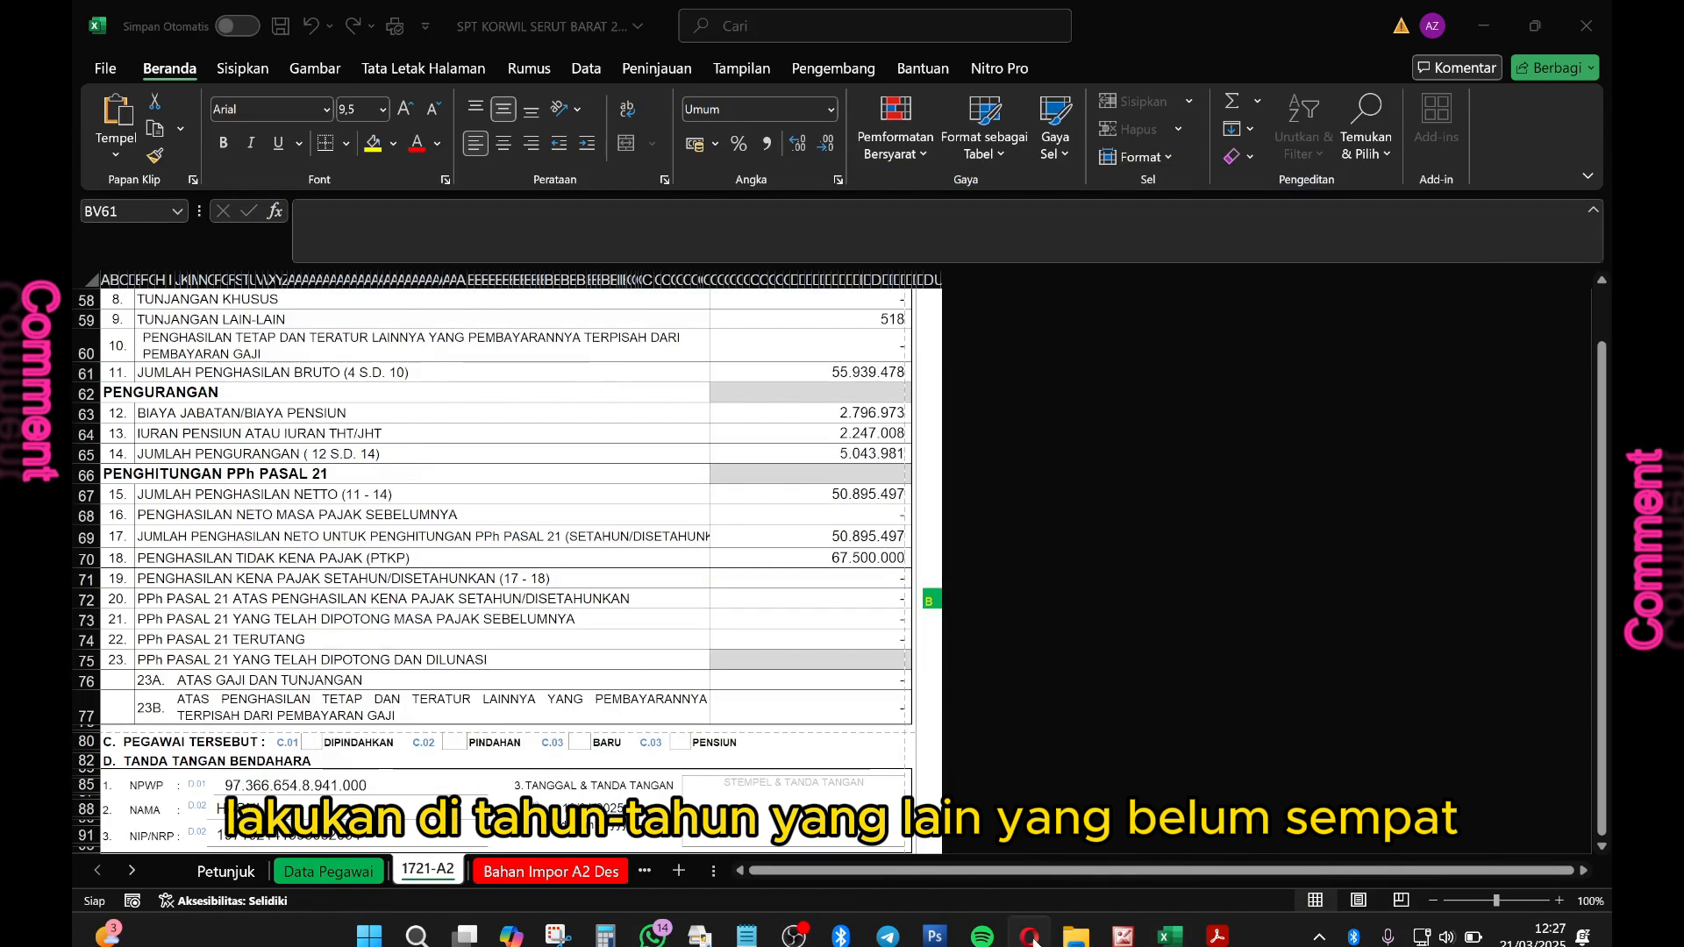
click(1034, 939)
click(1205, 25)
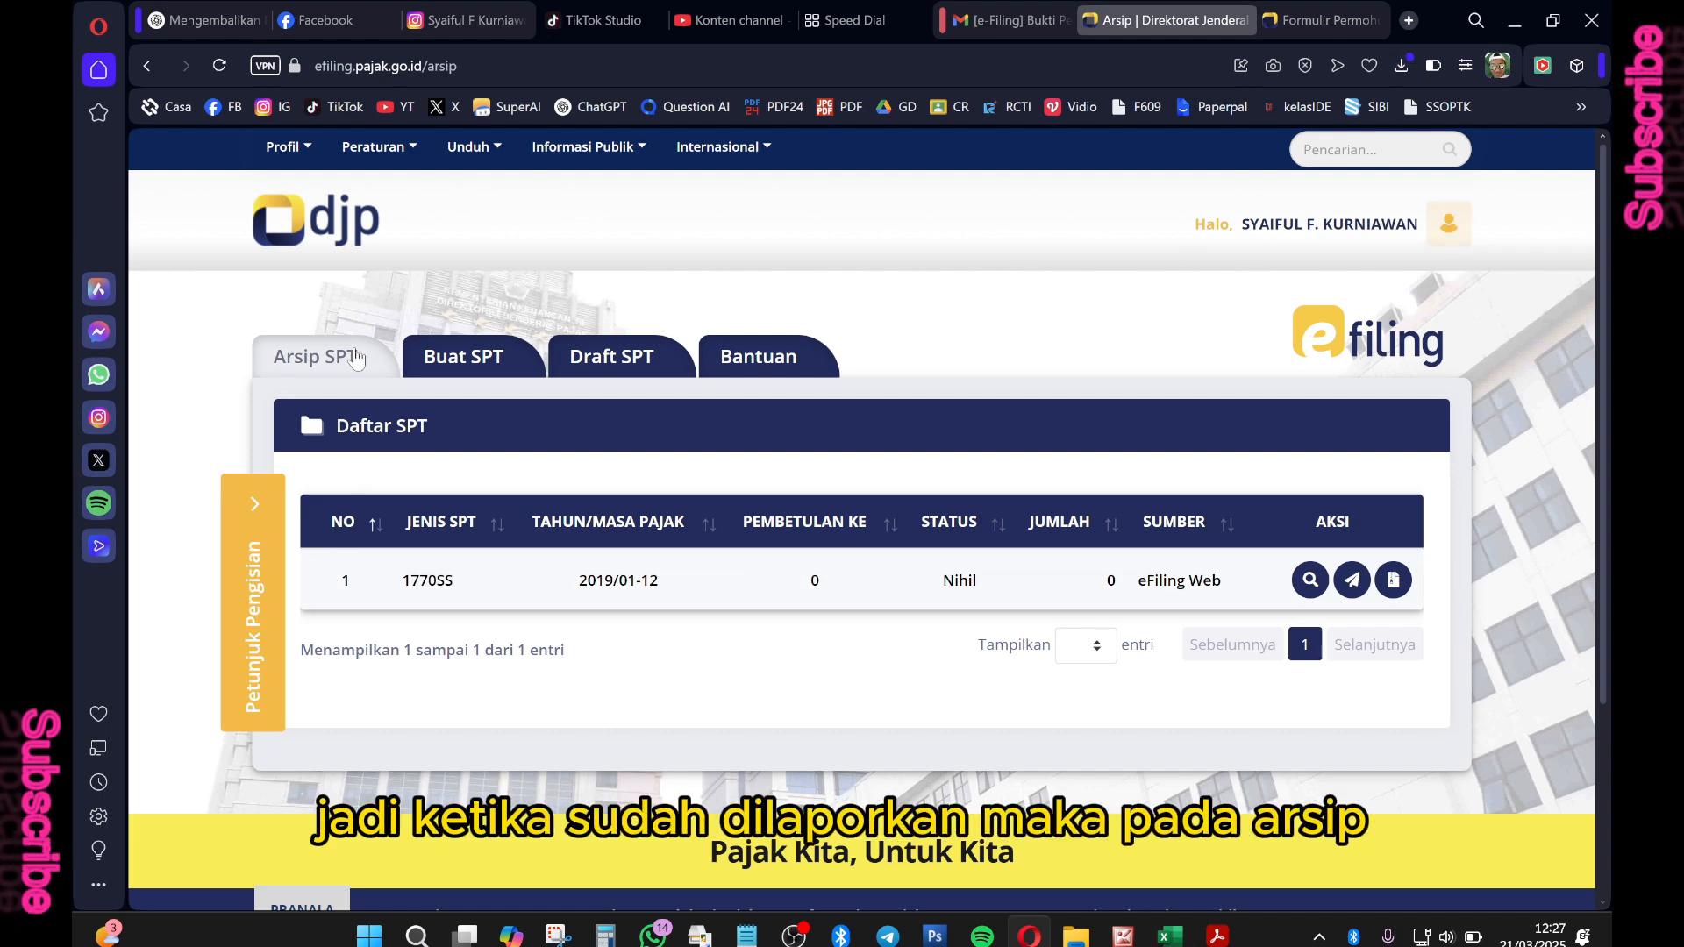
click(310, 367)
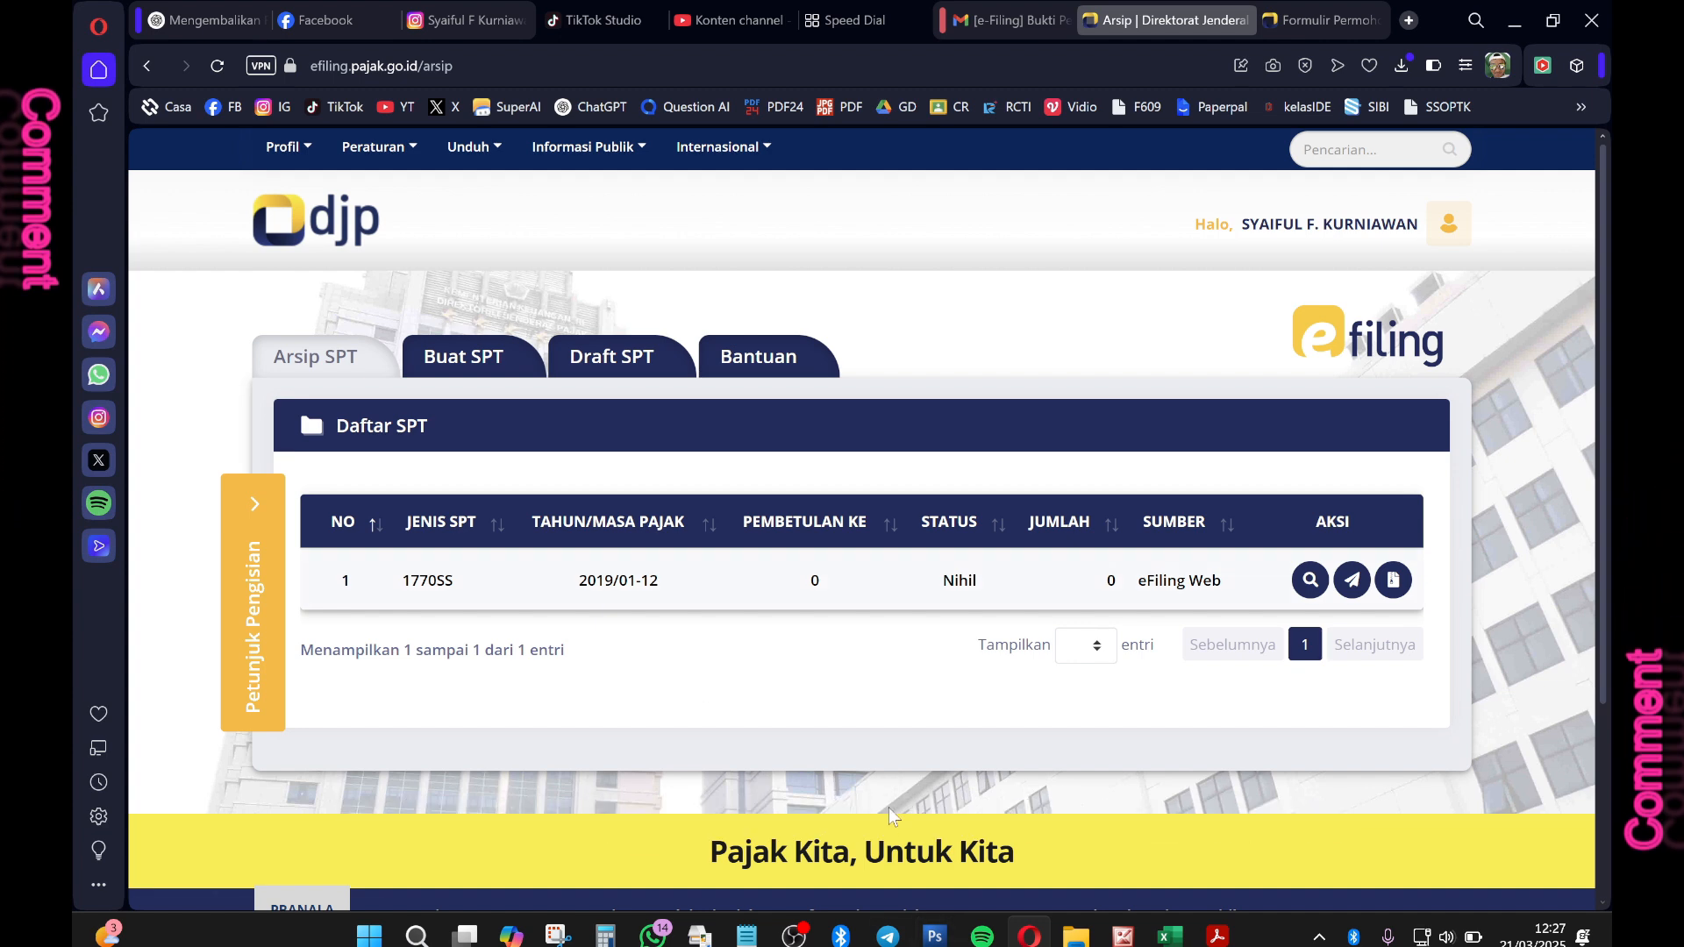
mouse_move(794, 935)
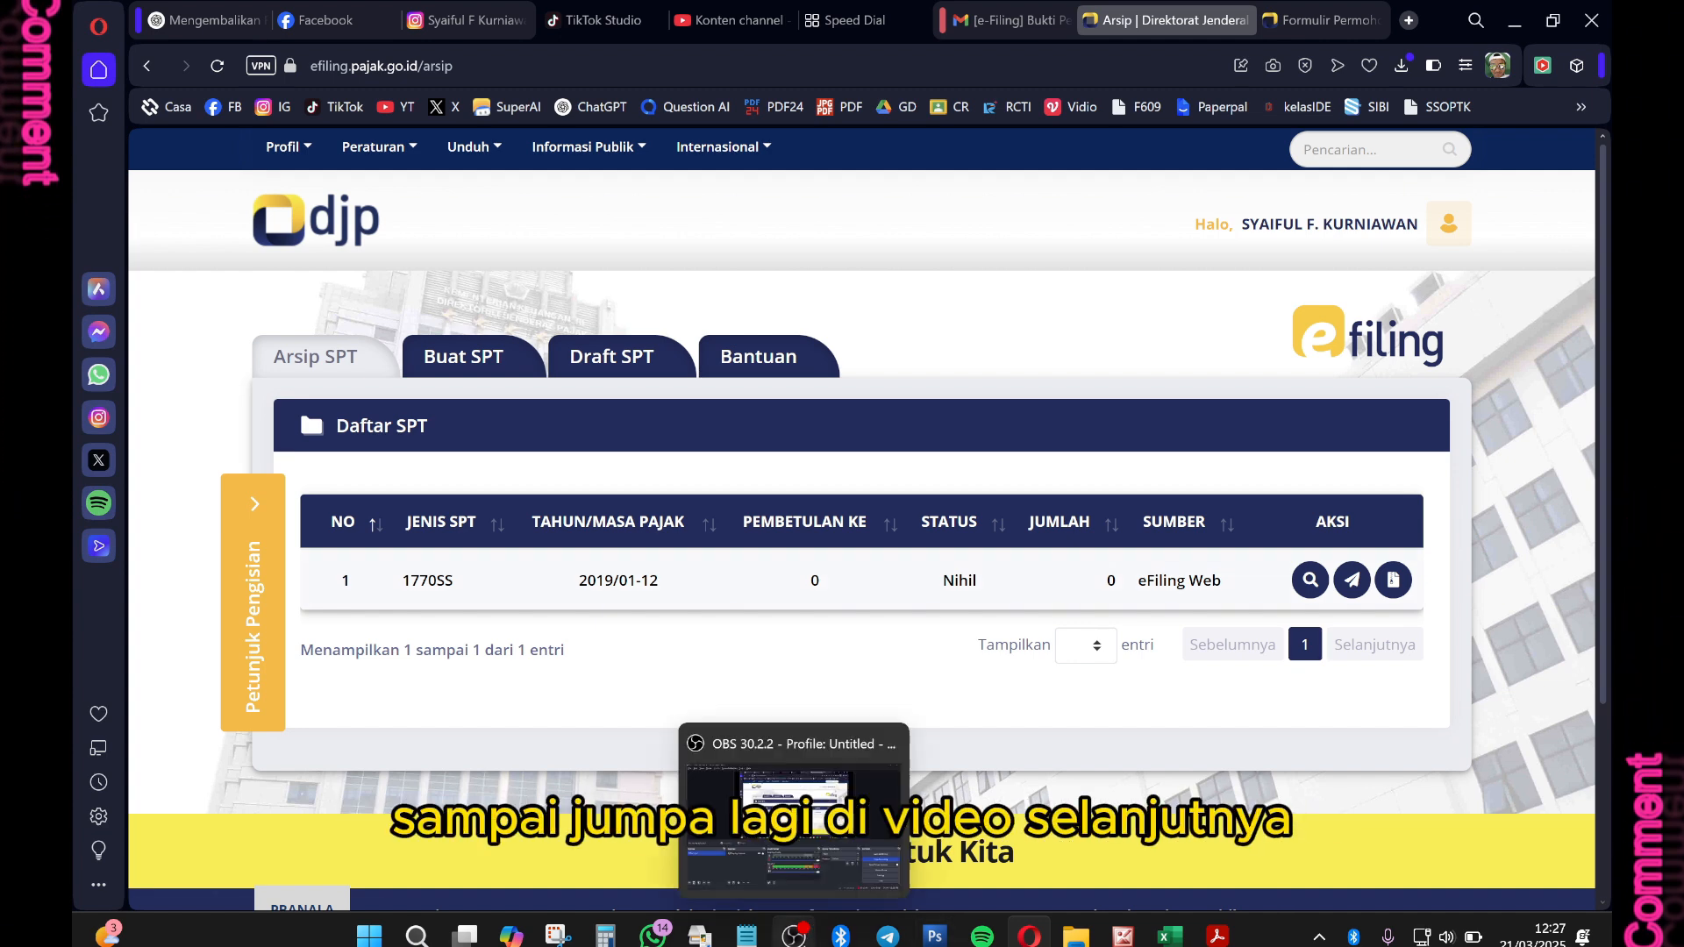
click(796, 937)
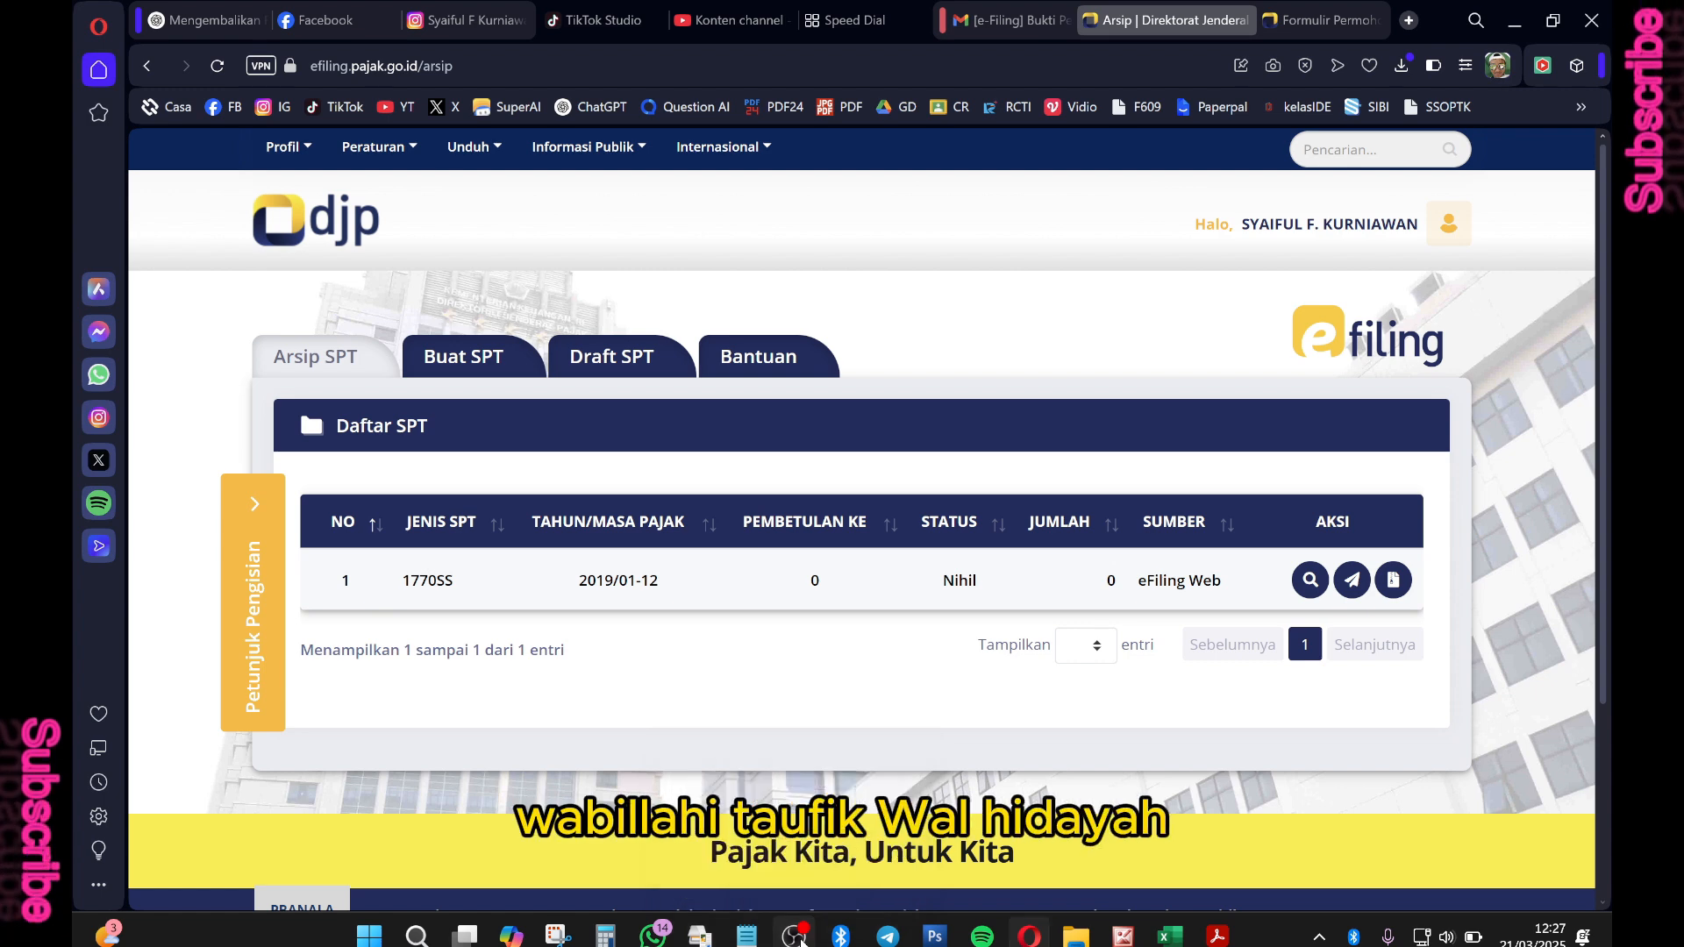